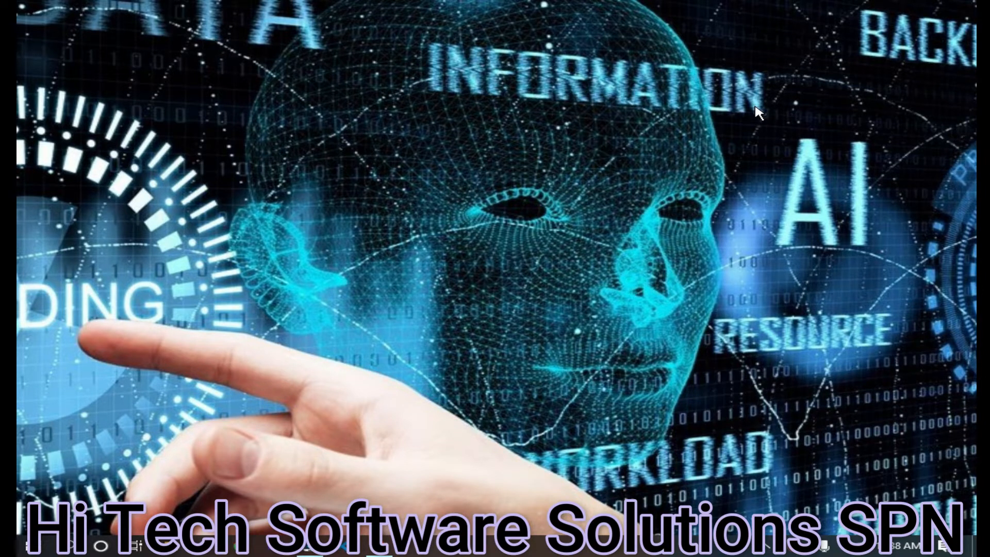
# Launch Tally.ERP 9 in Educational Mode, maximised, with the Company Info. menu showing
pyautogui.click(31, 547)
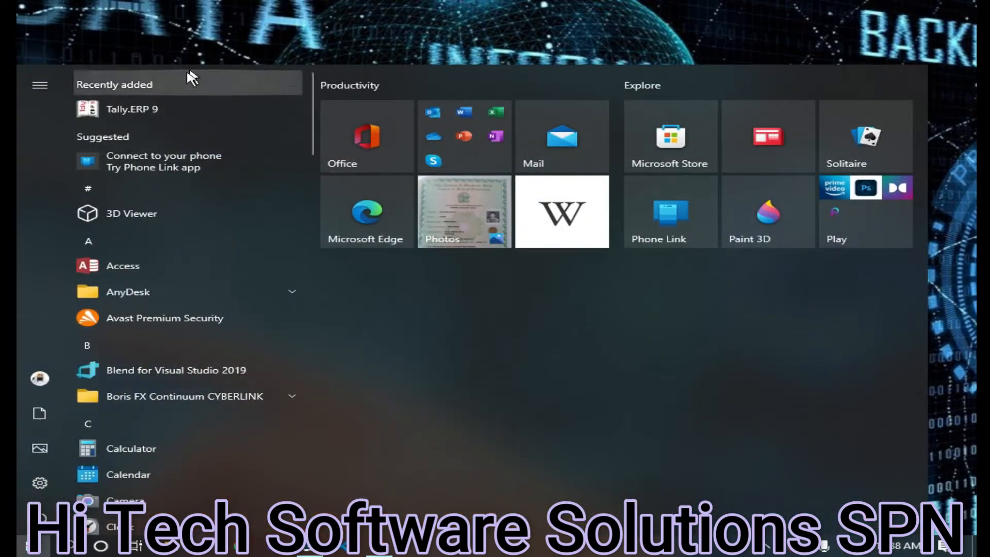
pyautogui.click(160, 106)
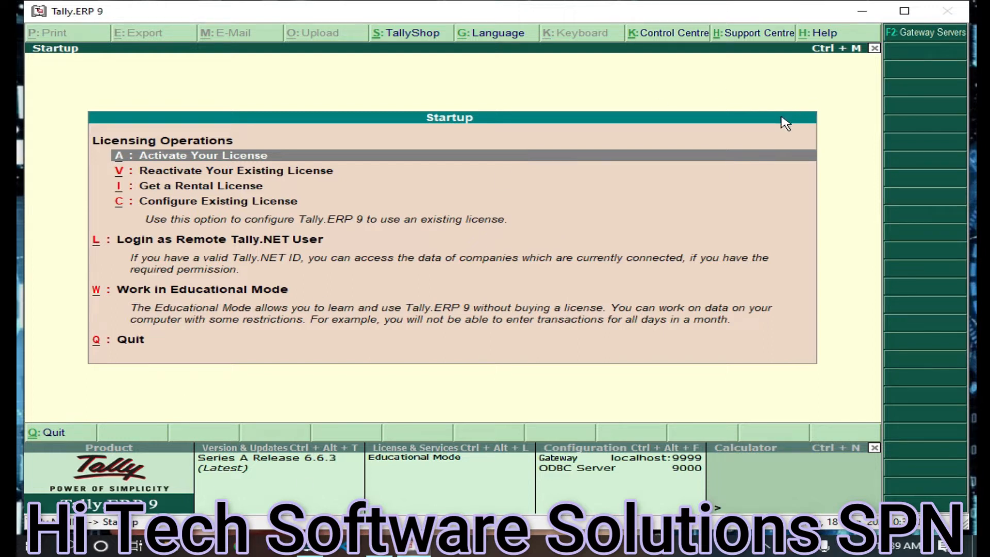
pyautogui.press('w')
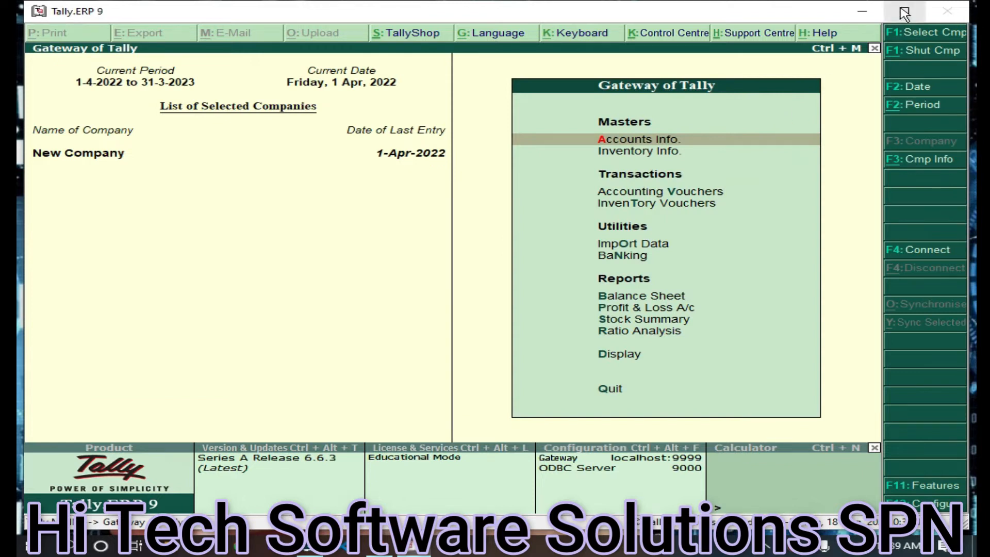
pyautogui.click(904, 11)
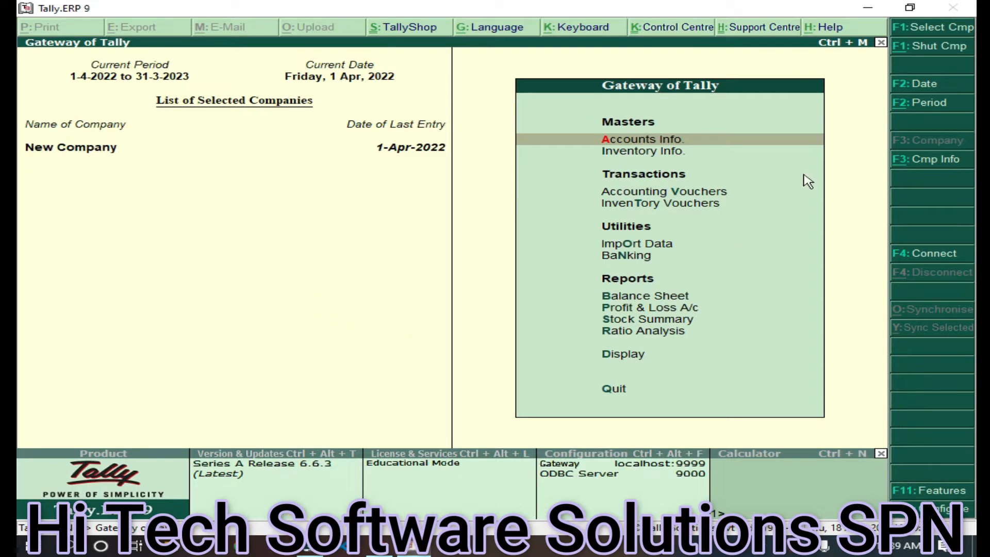
pyautogui.click(935, 162)
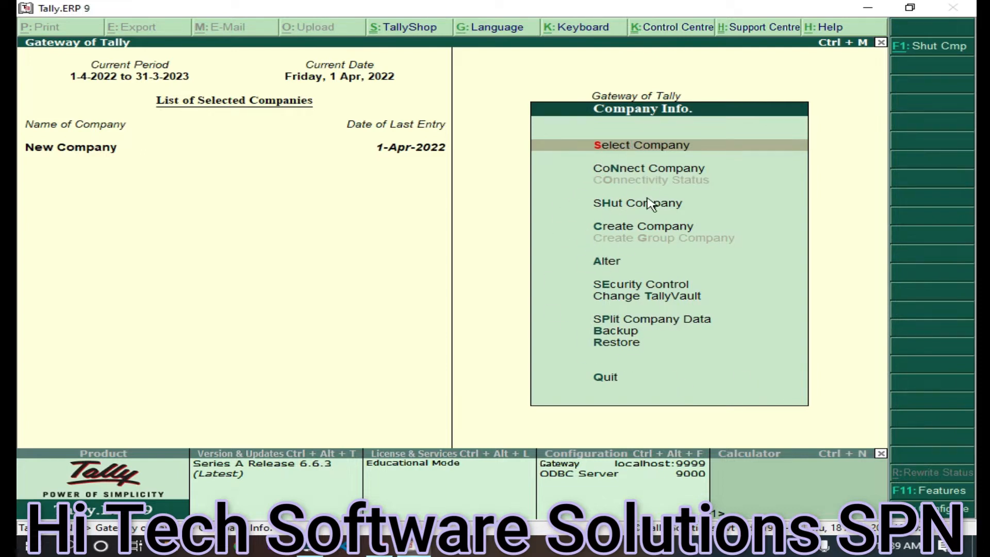
# Start a new company named 'Hi Tech' with mailing name 'Hi Tech Pvt. Ltd'
pyautogui.click(632, 227)
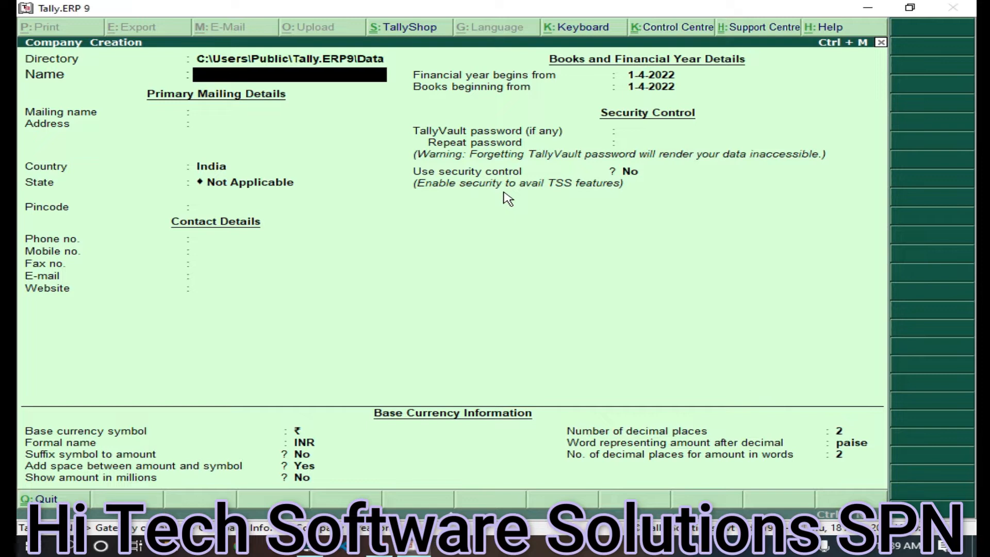
pyautogui.write('H')
pyautogui.press('BackSpace')
pyautogui.write('Hi Tecch')
pyautogui.press('BackSpace')
pyautogui.press('BackSpace')
pyautogui.write('c')
pyautogui.press('BackSpace')
pyautogui.write('h')
pyautogui.press('Return')
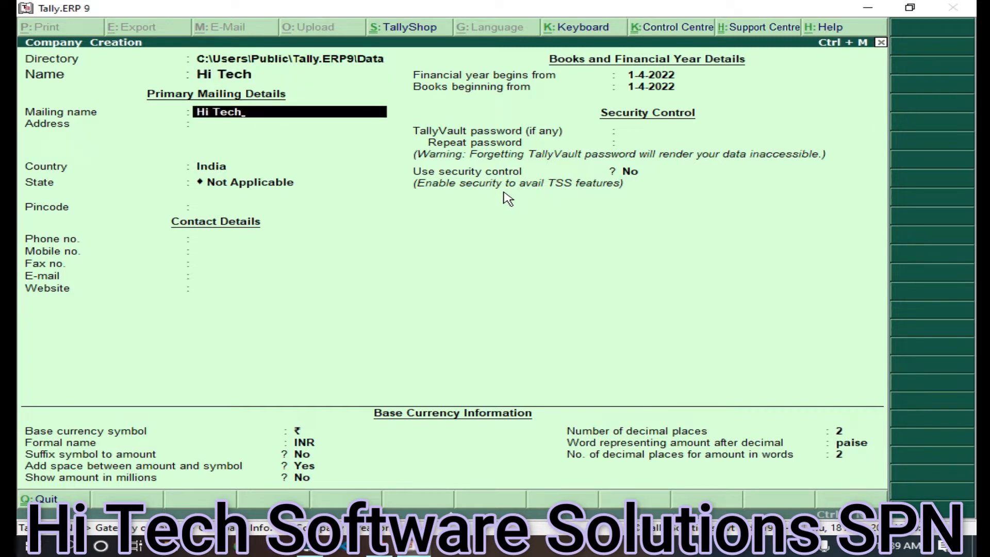
pyautogui.write('Pvt. Ltd')
pyautogui.press('Return')
pyautogui.press('Return')
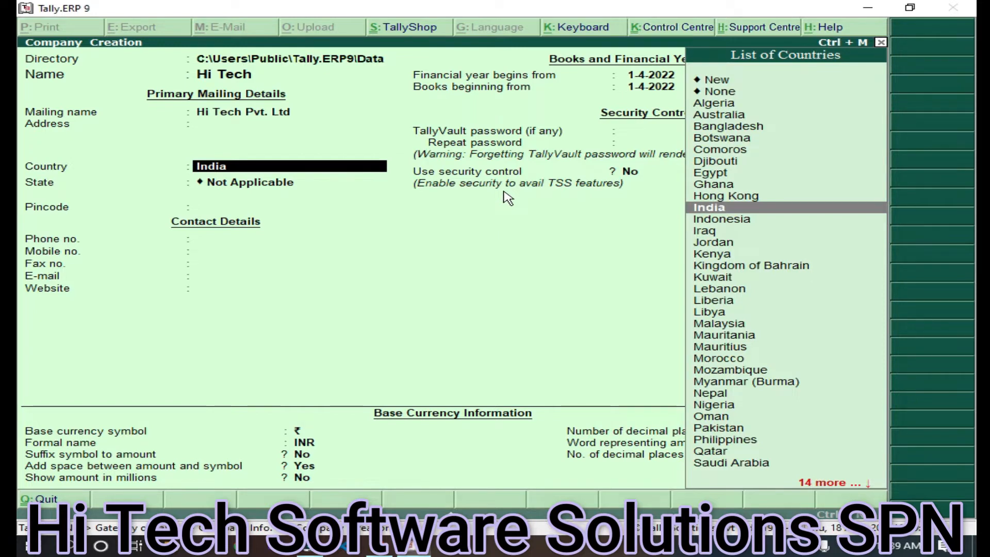
# Set country India, state Delhi and the company pincode, then save the company
pyautogui.press('Return')
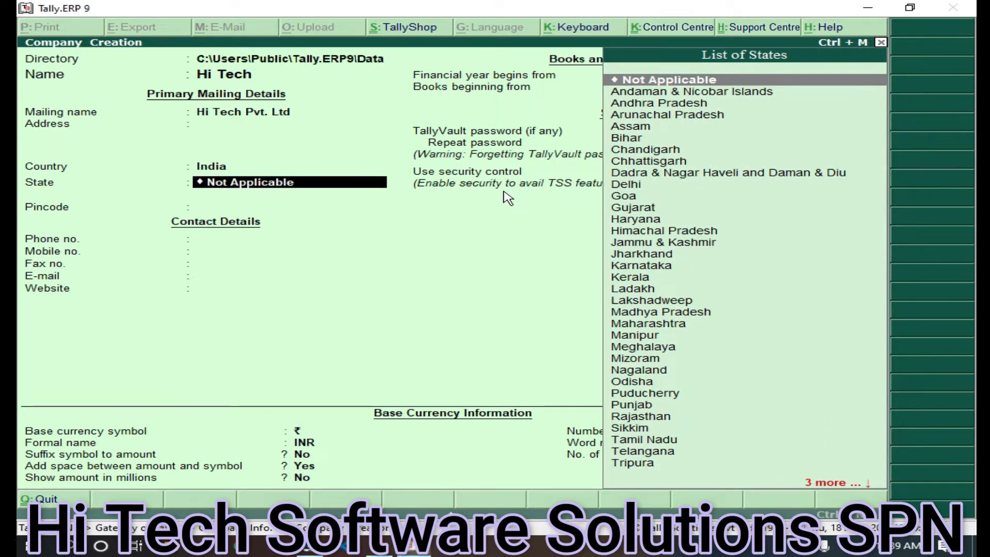
pyautogui.write('De')
pyautogui.press('Return')
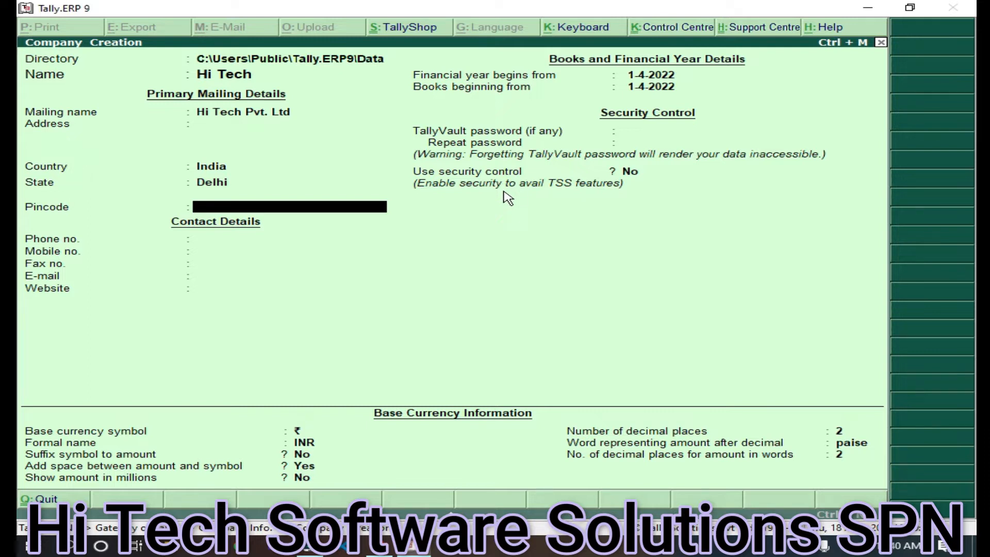
pyautogui.write('100008')
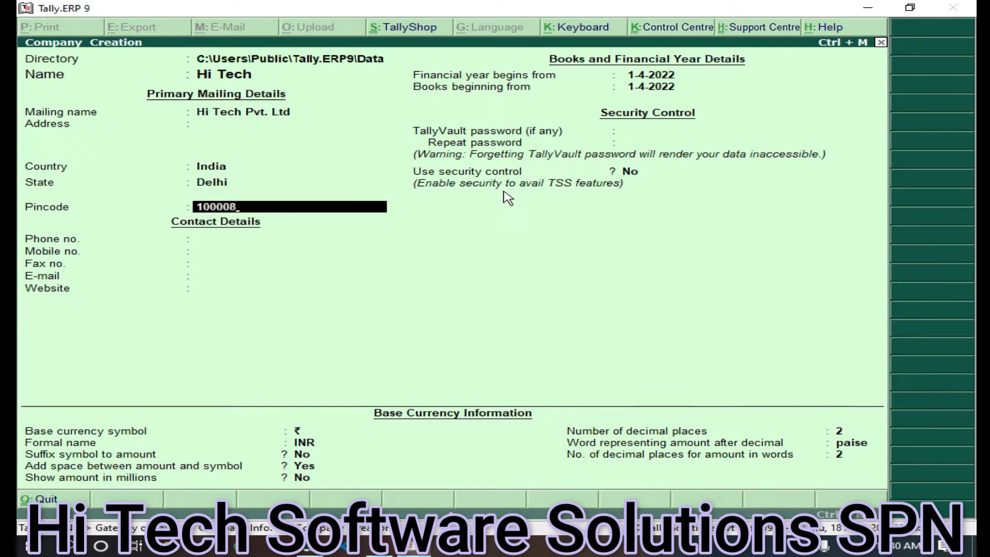
pyautogui.press('Return')
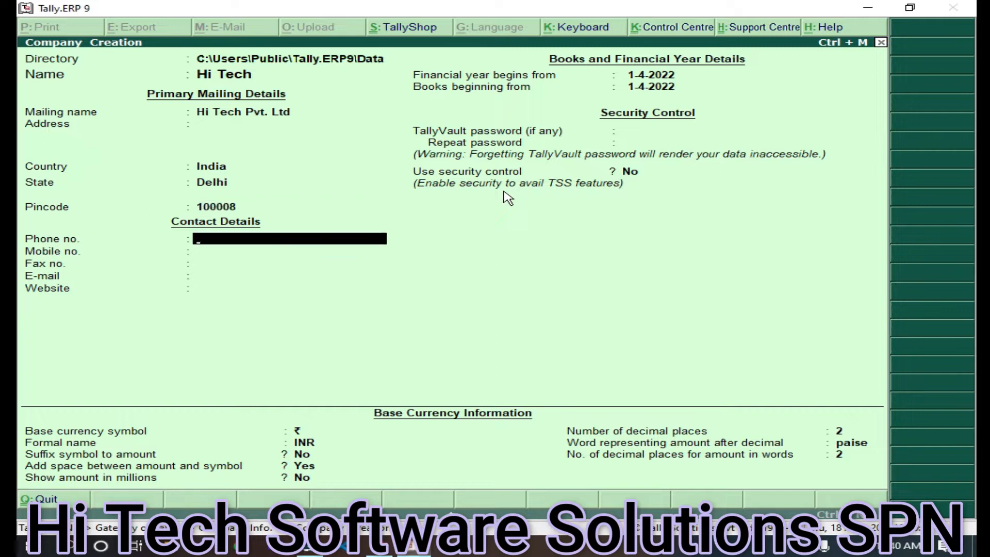
pyautogui.press('Return')
pyautogui.press('Return')
pyautogui.press('Return')
pyautogui.press('Return')
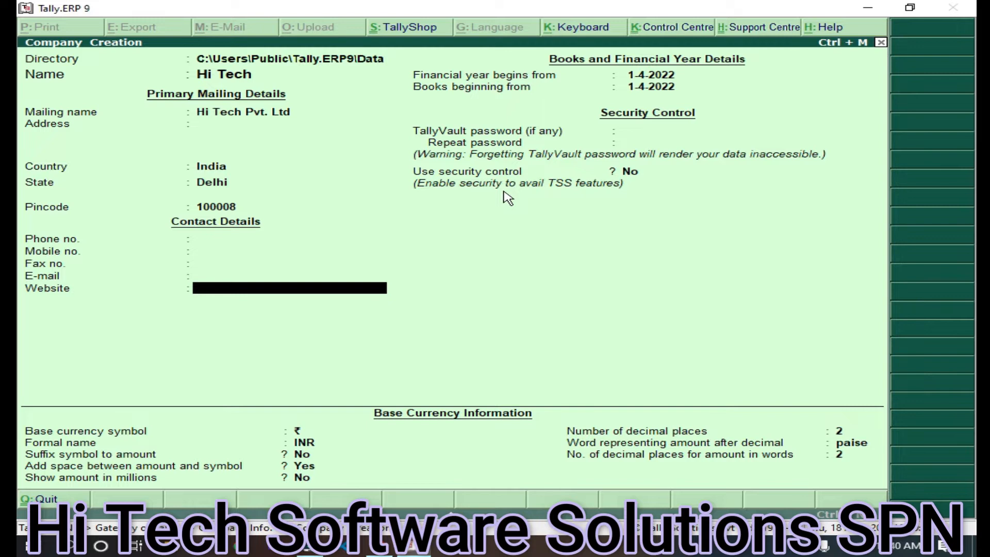
pyautogui.hotkey('ctrl', 'a')
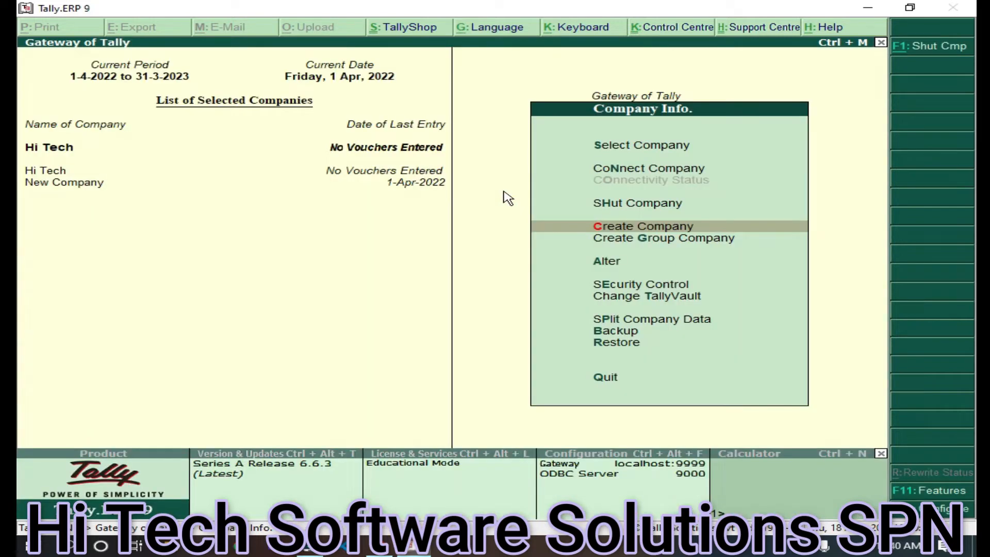
# Make Hi Tech the current company and return to the Gateway menu
pyautogui.click(55, 155)
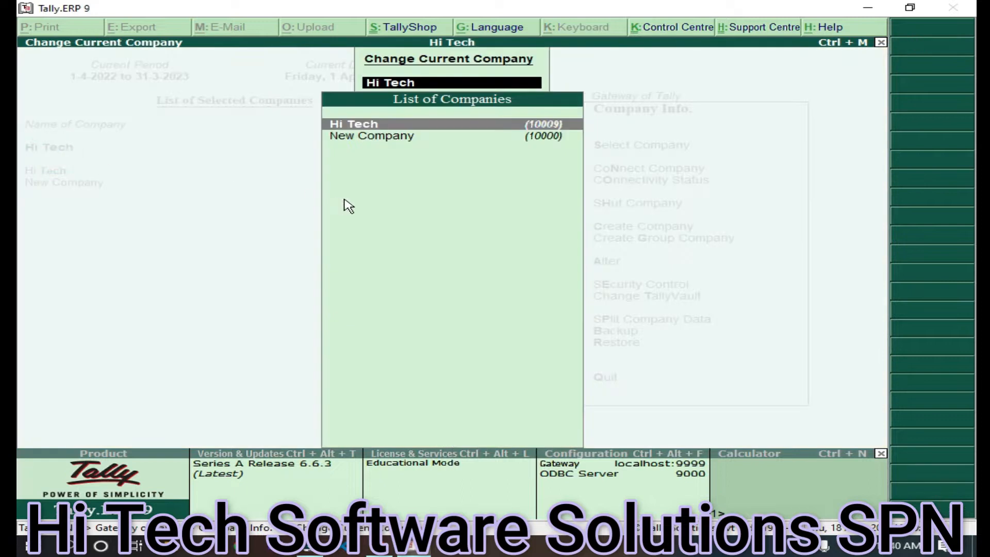
pyautogui.click(418, 126)
pyautogui.press('Escape')
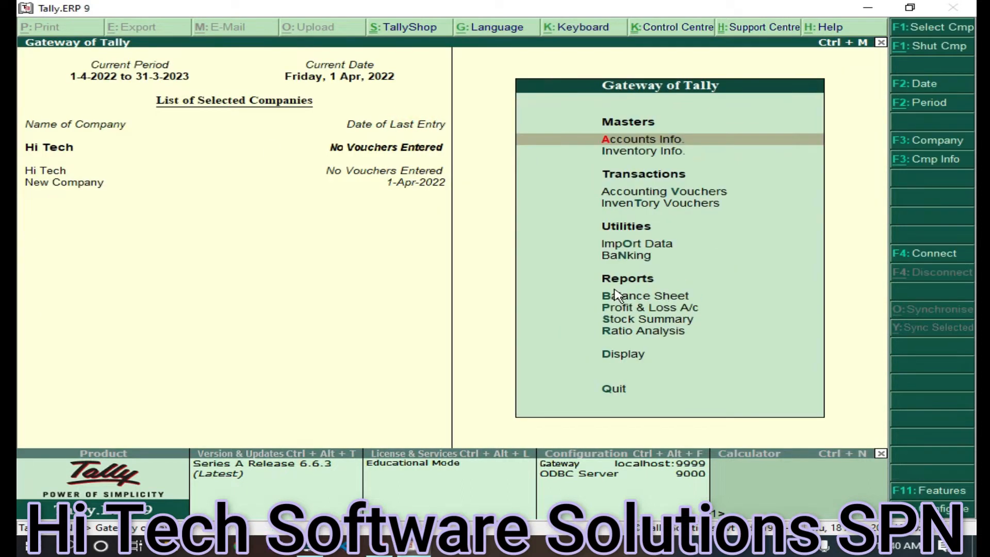
pyautogui.press('Escape')
pyautogui.click(478, 305)
# In Statutory & Taxation features for Hi Tech, set Enable GST to Yes
pyautogui.click(935, 491)
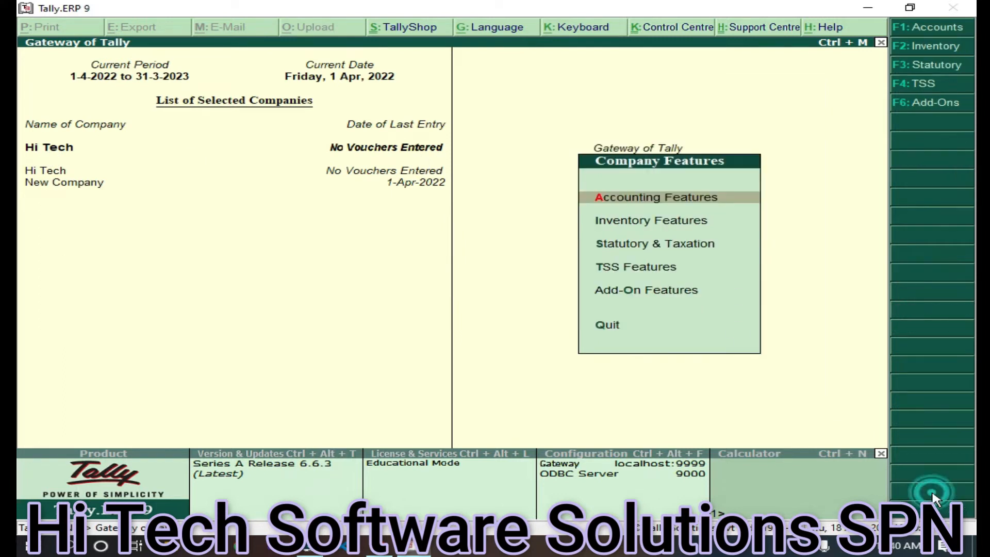
pyautogui.click(629, 251)
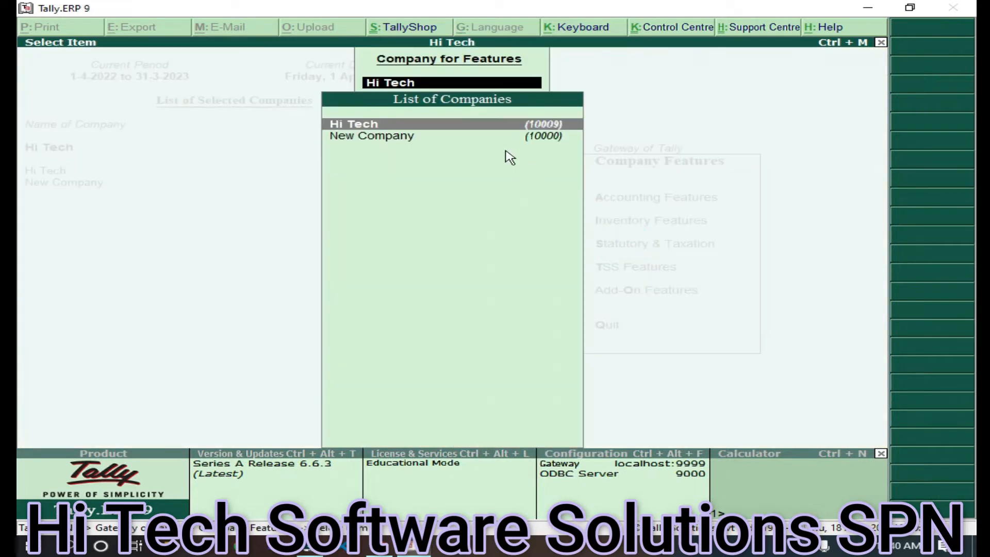
pyautogui.click(412, 126)
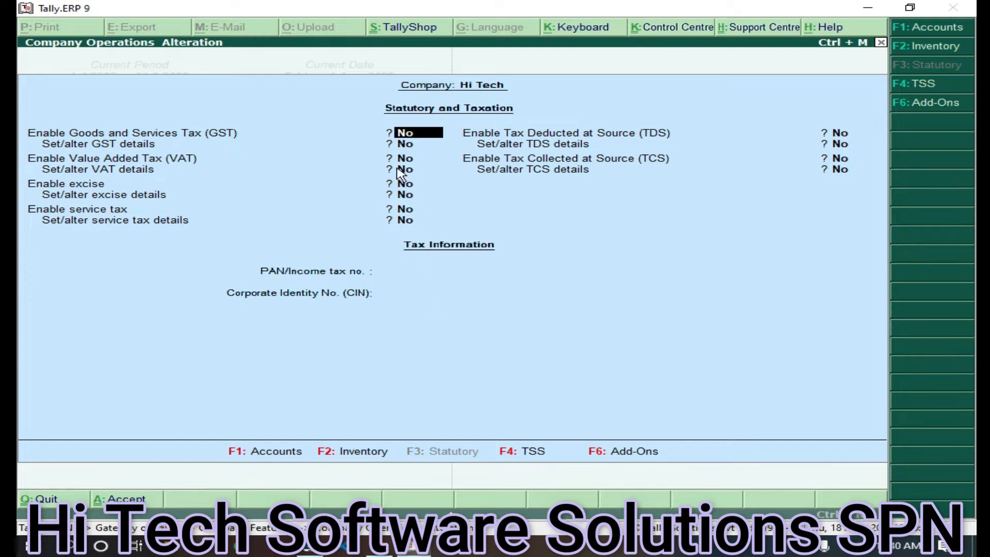
pyautogui.click(421, 132)
# Set GST state Delhi and Regular registration, then enter the company's GSTIN
pyautogui.click(423, 144)
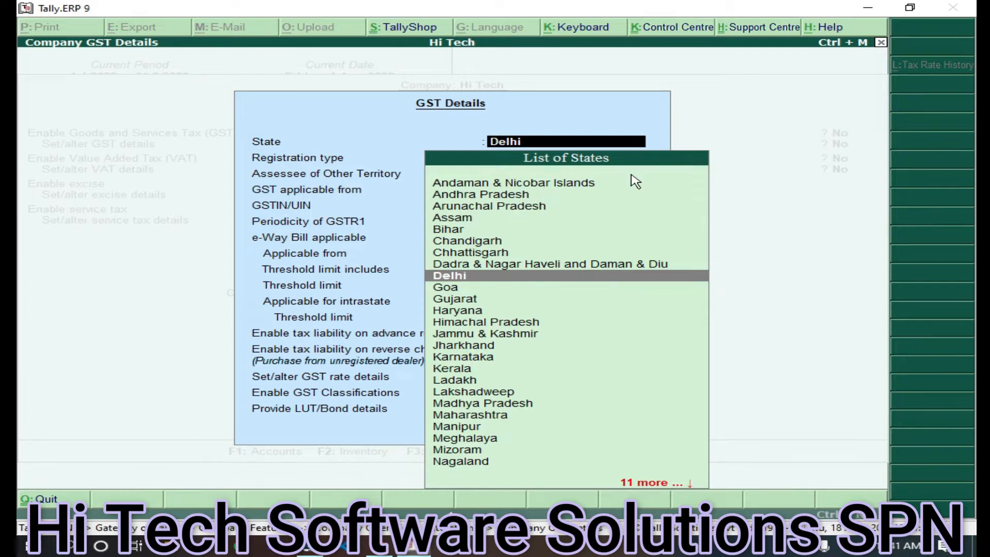
pyautogui.press('Return')
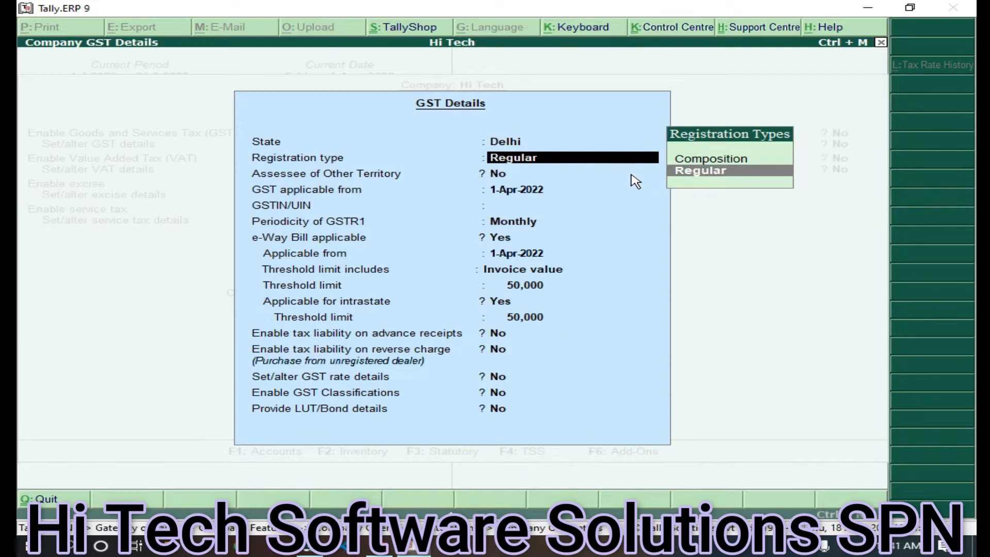
pyautogui.press('Return')
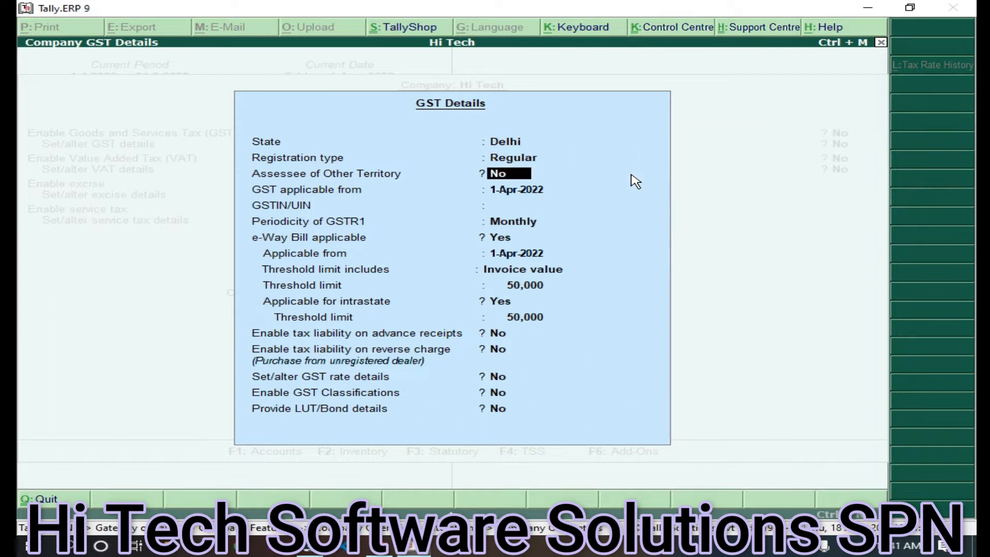
pyautogui.press('Return')
pyautogui.press('Return')
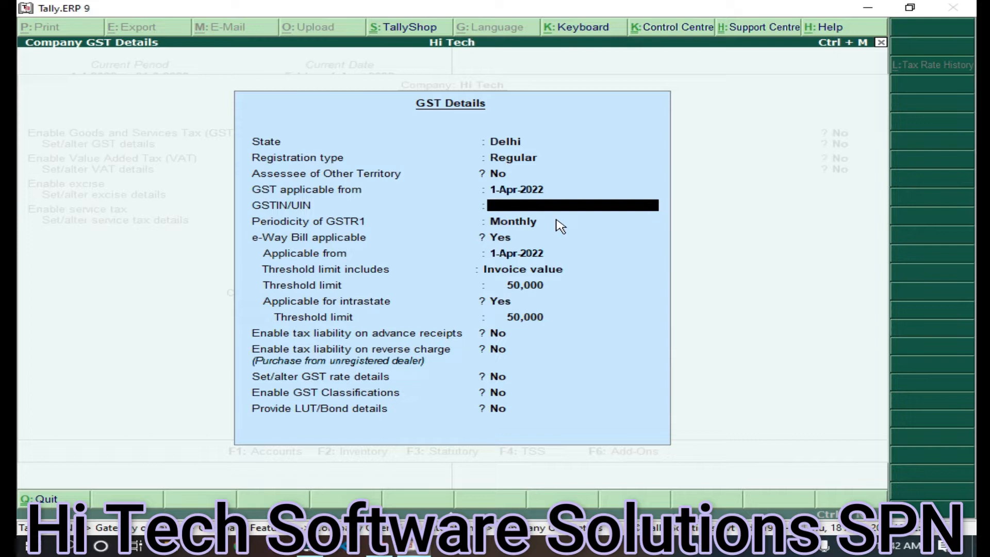
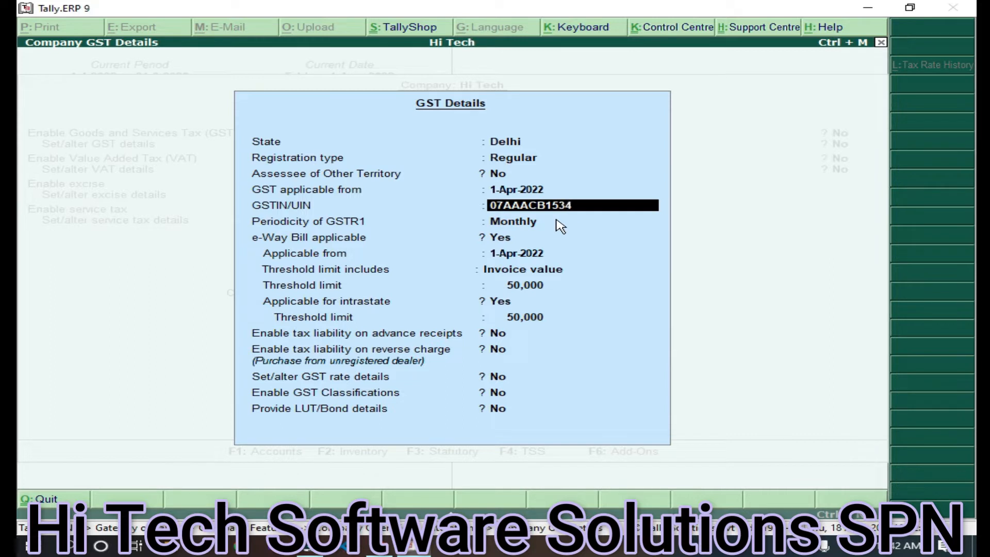
# Keep GSTR1 periodicity Monthly and set GST rate details to Yes
pyautogui.press('Return')
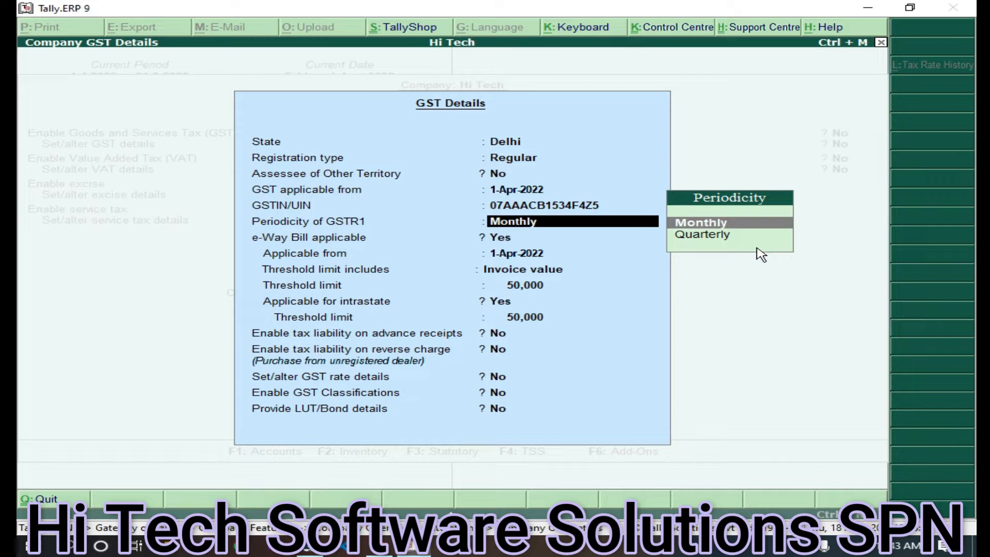
pyautogui.press('Return')
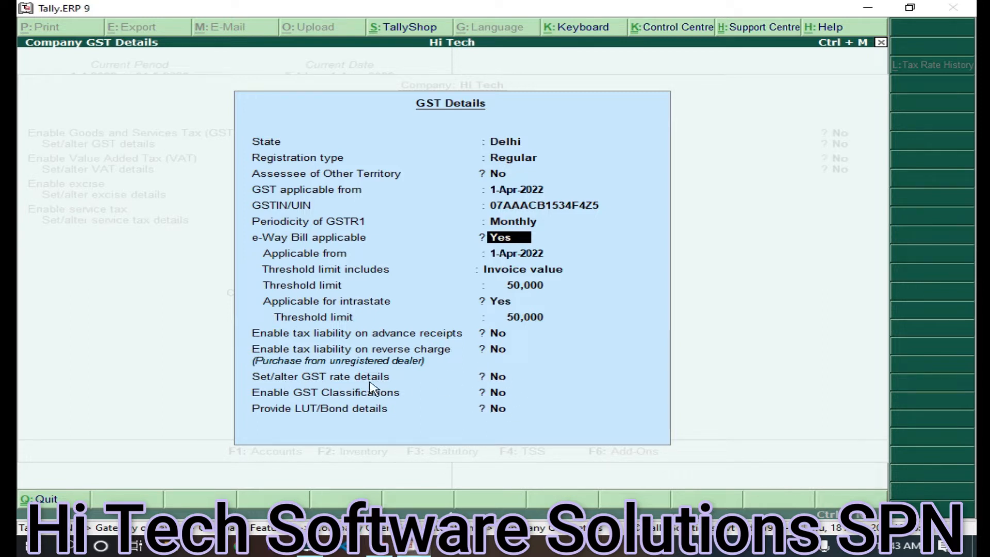
pyautogui.click(523, 377)
pyautogui.press('y')
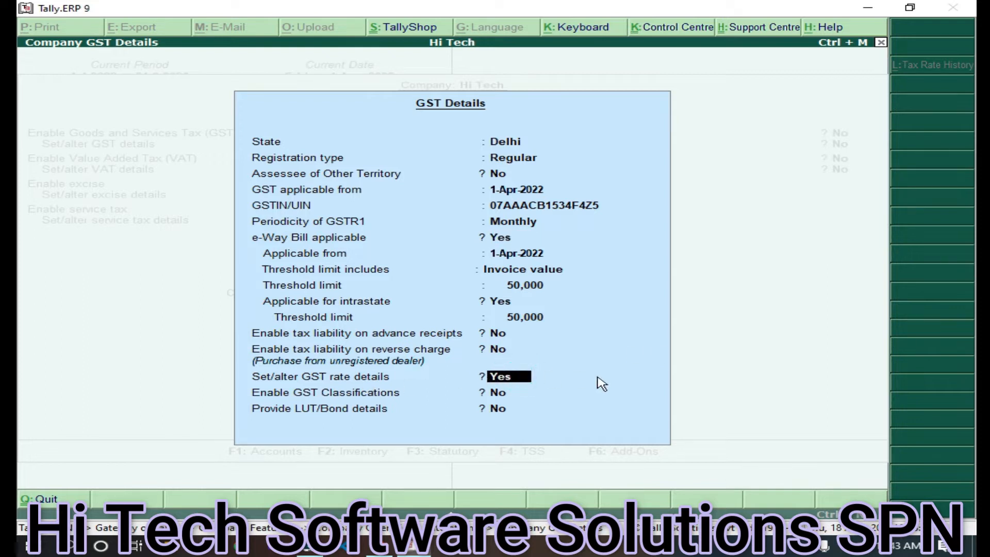
pyautogui.click(602, 389)
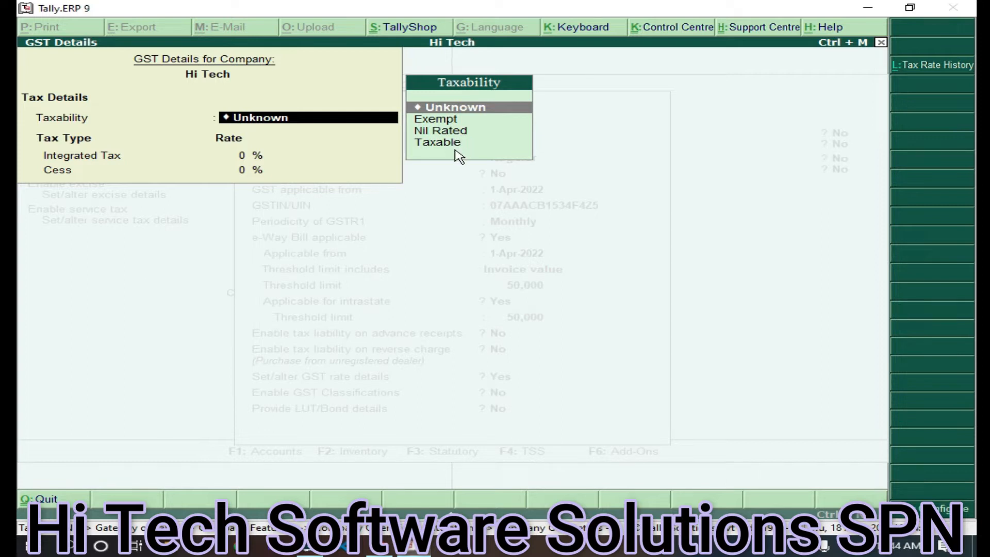
# Set the company GST rate details to Taxable with 28% integrated tax and 0% cess
pyautogui.click(448, 150)
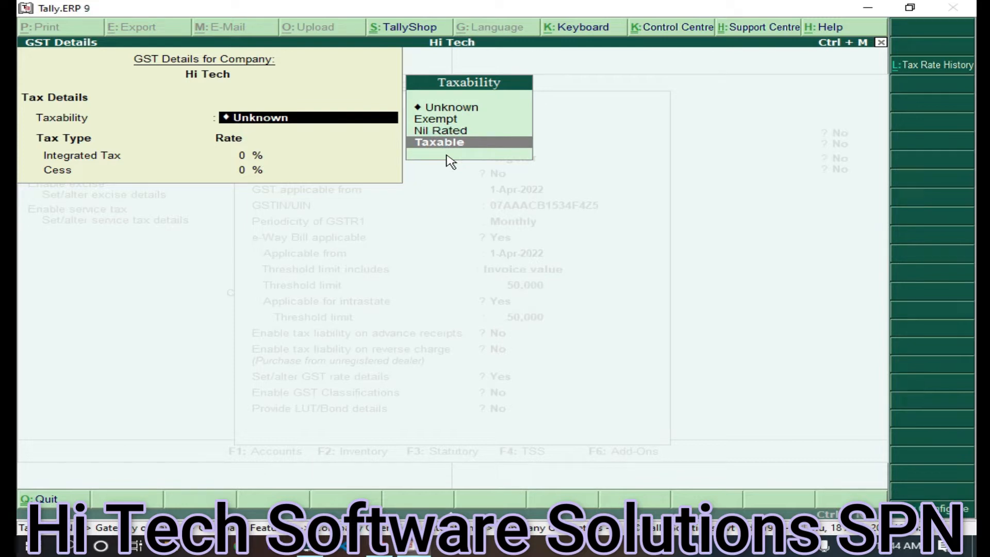
pyautogui.press('Return')
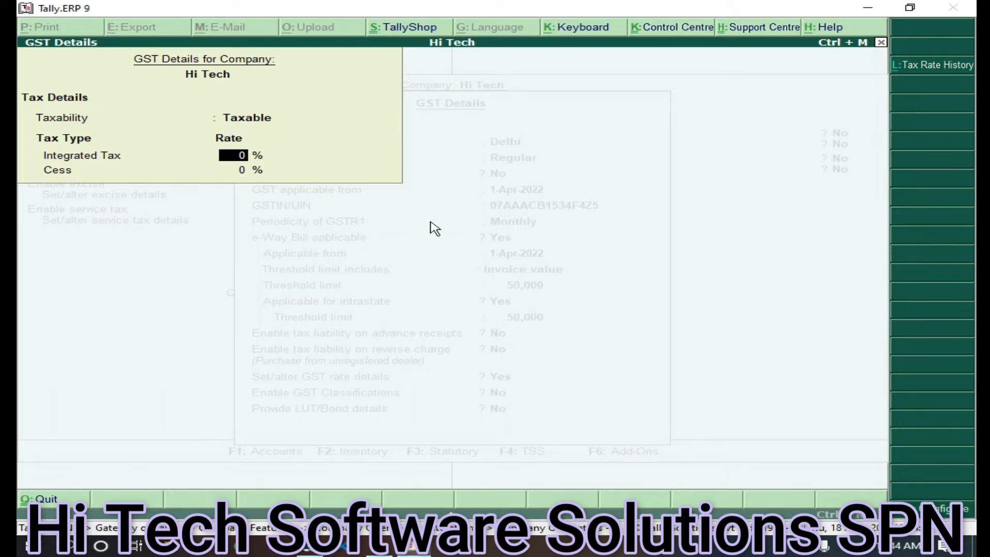
pyautogui.write('28')
pyautogui.press('Return')
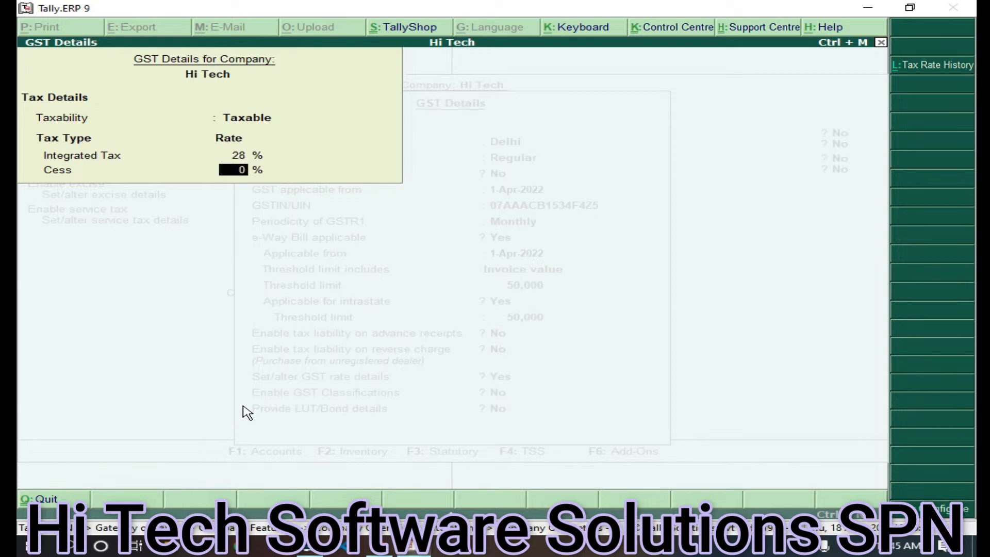
pyautogui.press('Return')
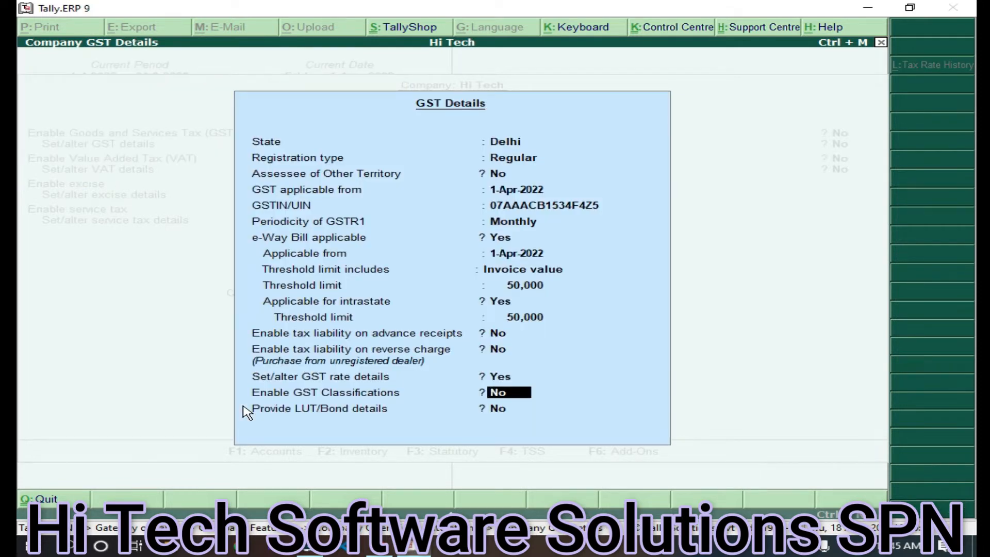
# Accept the GST details and statutory feature changes, returning to the Gateway of Tally
pyautogui.hotkey('ctrl', 'a')
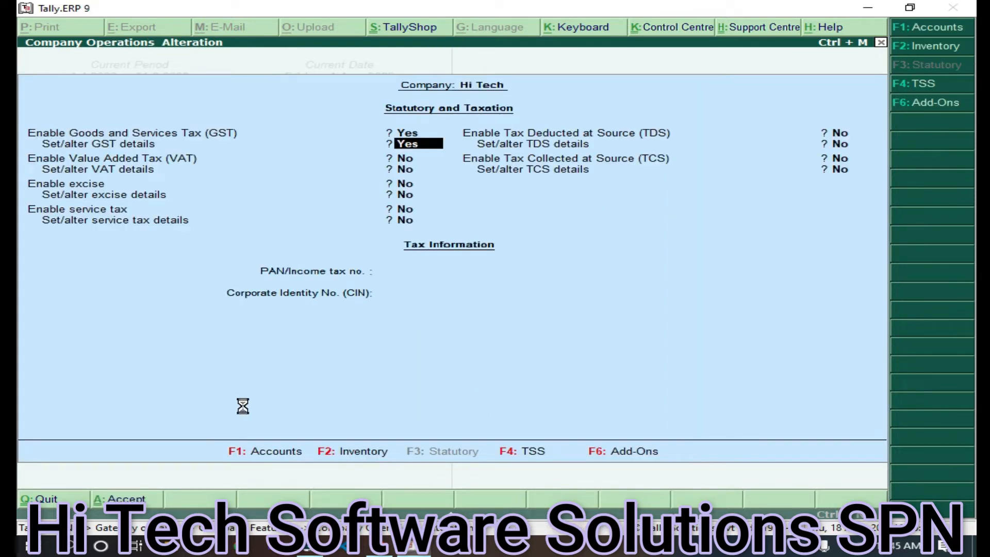
pyautogui.hotkey('ctrl', 'a')
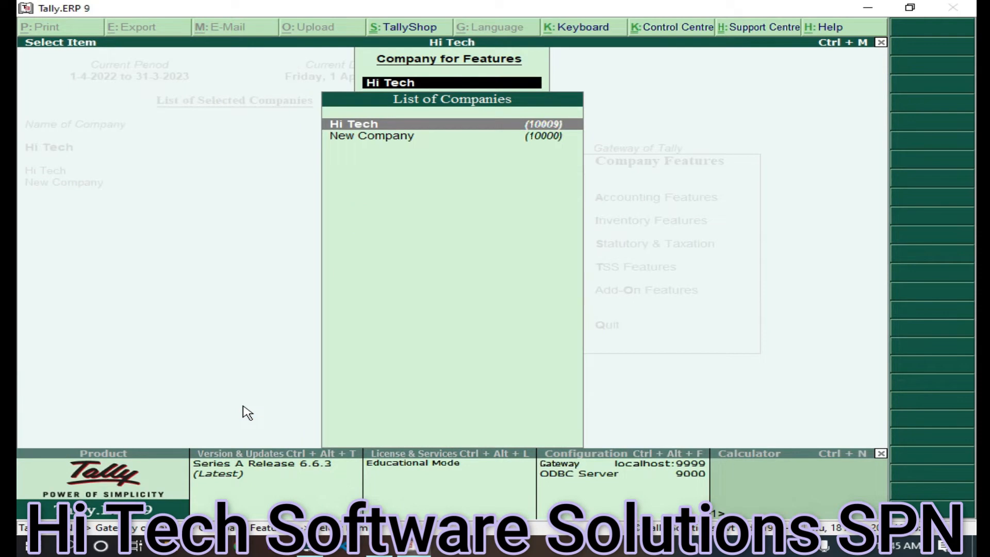
pyautogui.press('Escape')
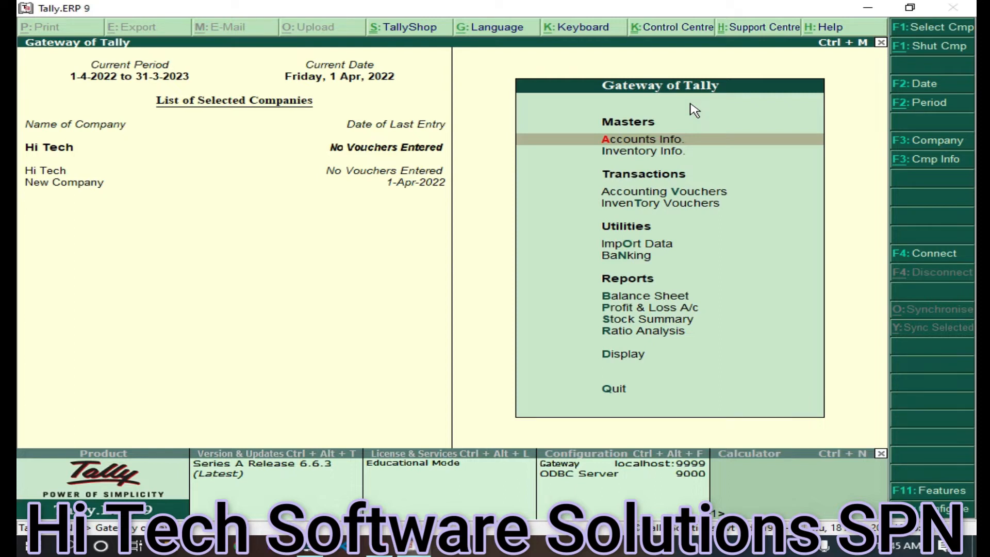
# Go to Accounts Info. > Ledgers > Create to begin a single ledger
pyautogui.press('Return')
pyautogui.press('Down')
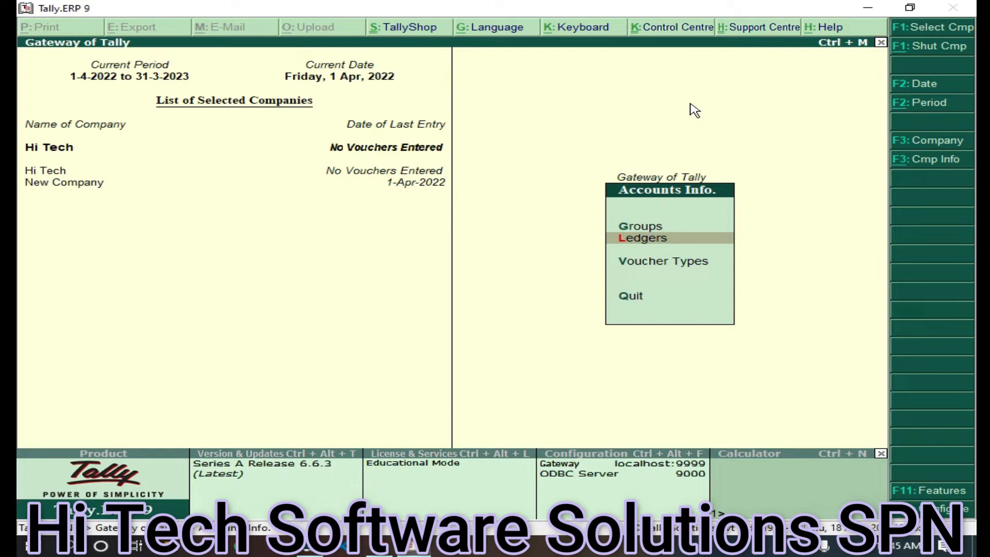
pyautogui.press('Return')
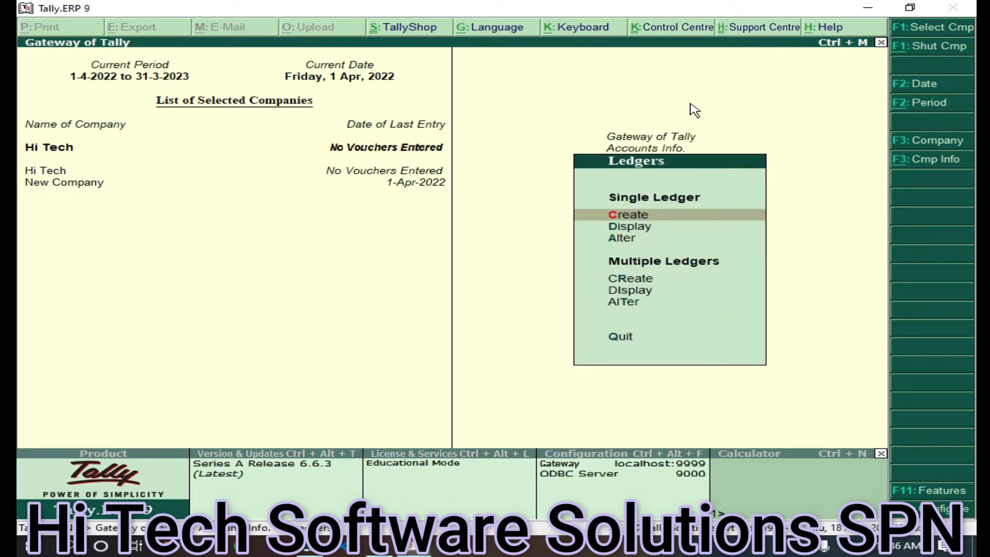
pyautogui.press('Return')
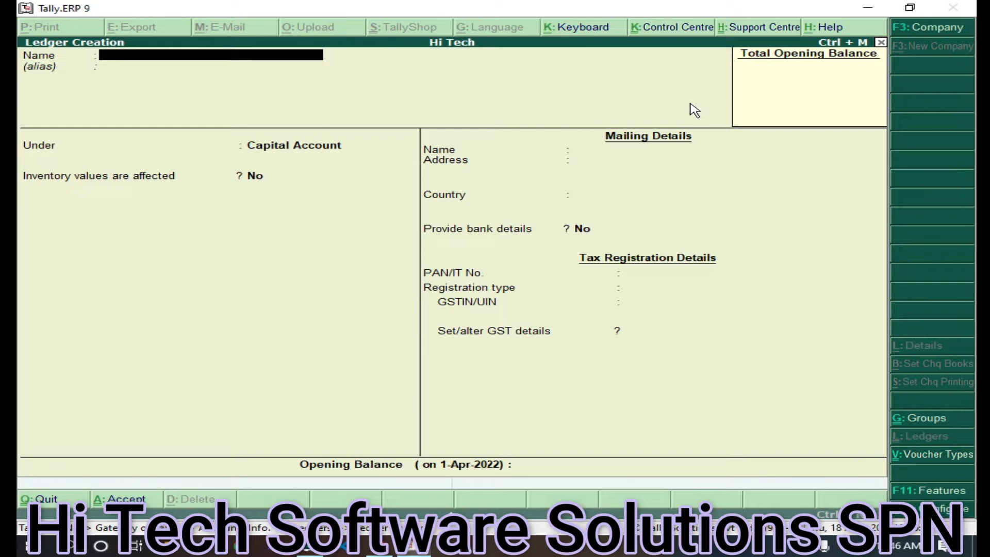
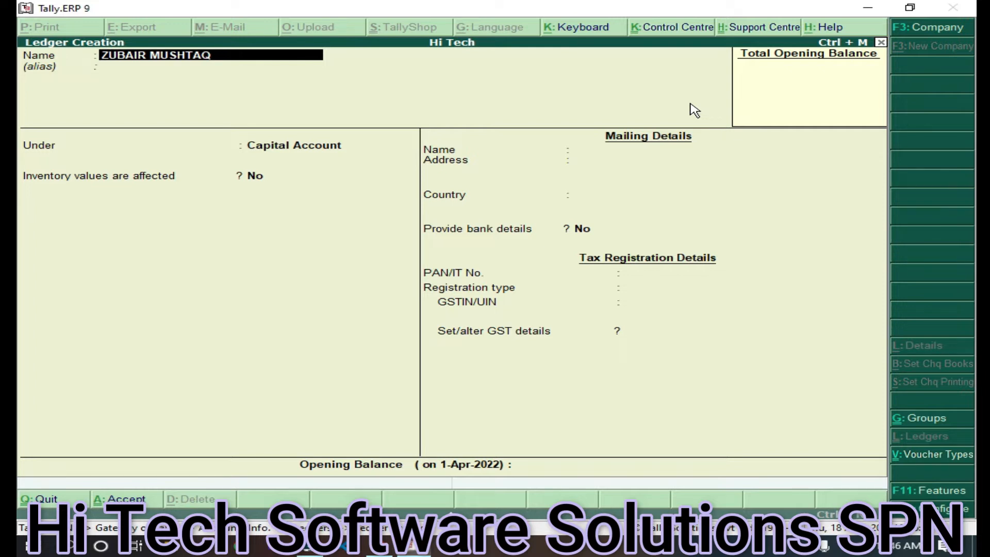
# Name the ledger after the supplier and place it under Sundry Creditors
pyautogui.press('Return')
pyautogui.press('Return')
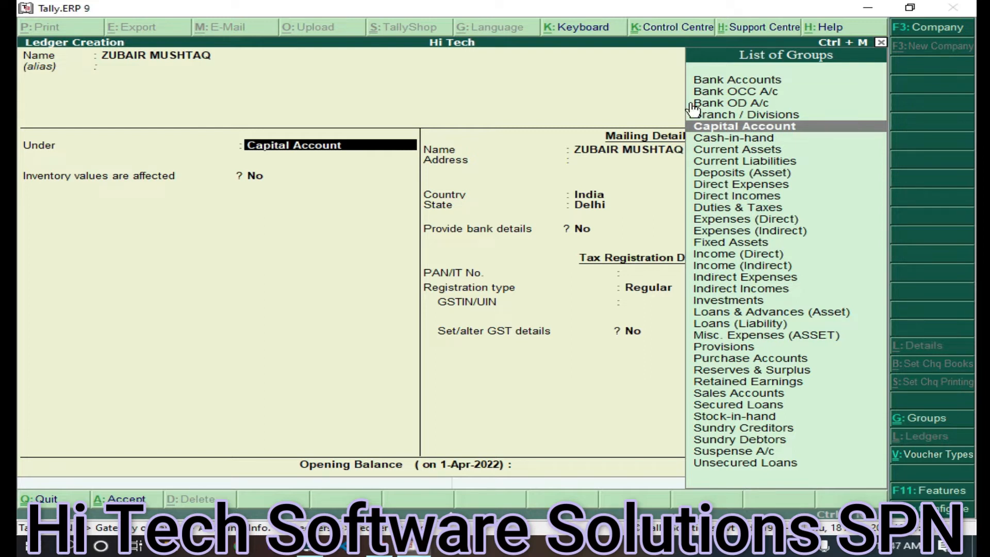
pyautogui.write('Su')
pyautogui.press('Down')
pyautogui.press('Down')
pyautogui.press('Up')
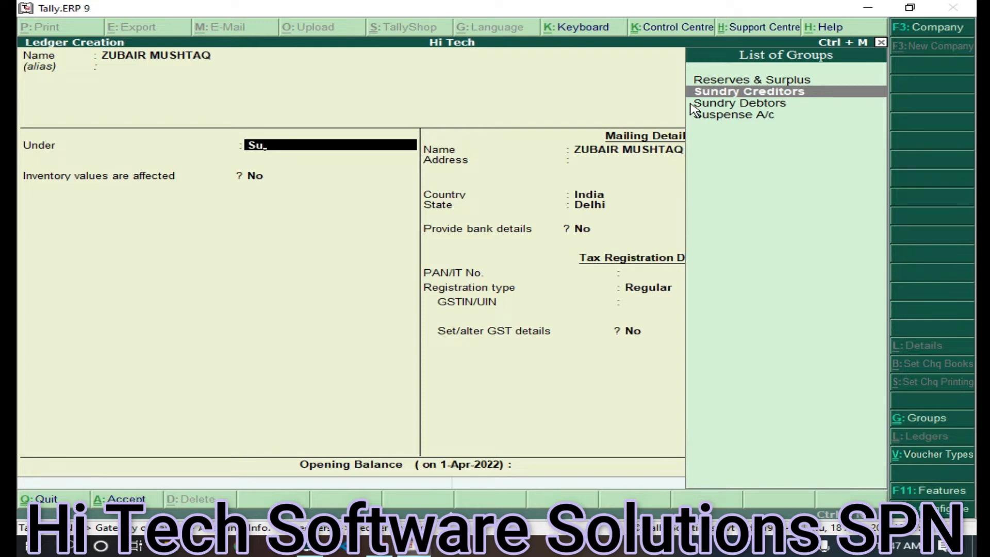
pyautogui.press('Return')
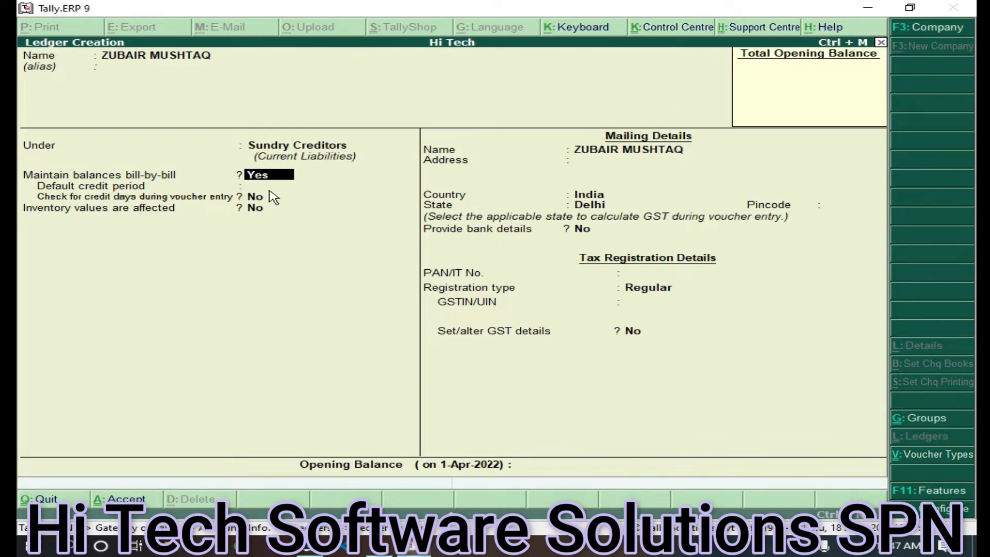
pyautogui.press('Return')
pyautogui.press('Return')
pyautogui.press('Return')
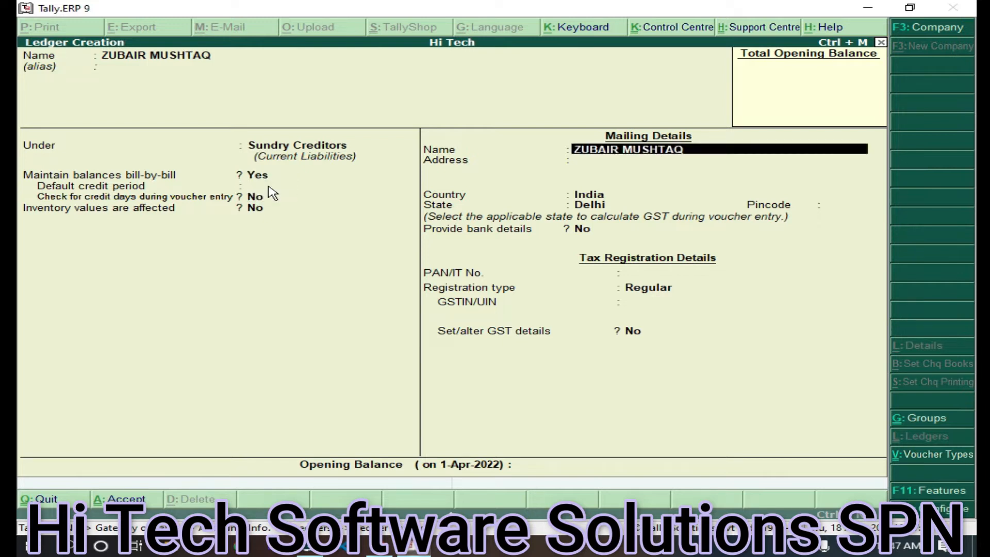
# Enter the supplier ledger's address line as Punjab
pyautogui.press('Return')
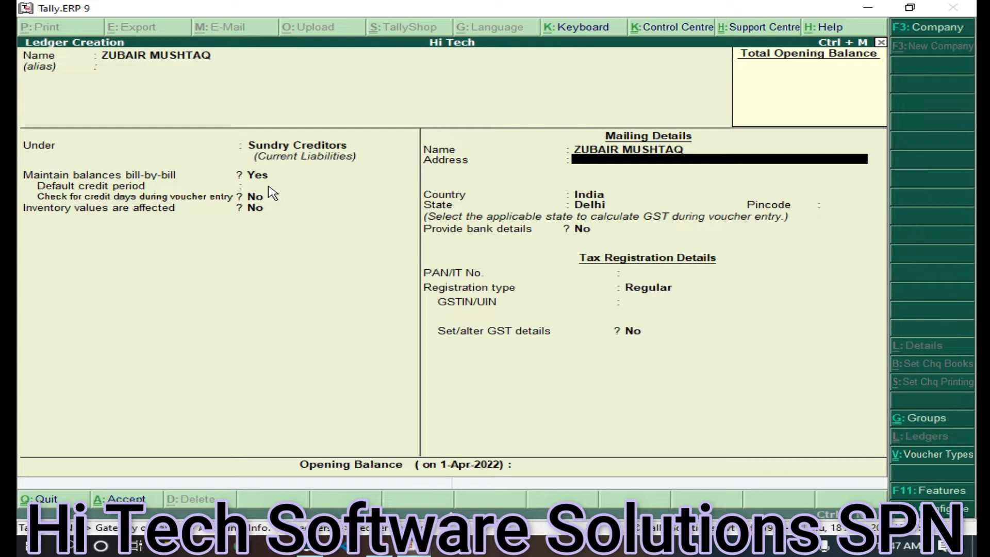
pyautogui.write('Punjab')
pyautogui.press('Return')
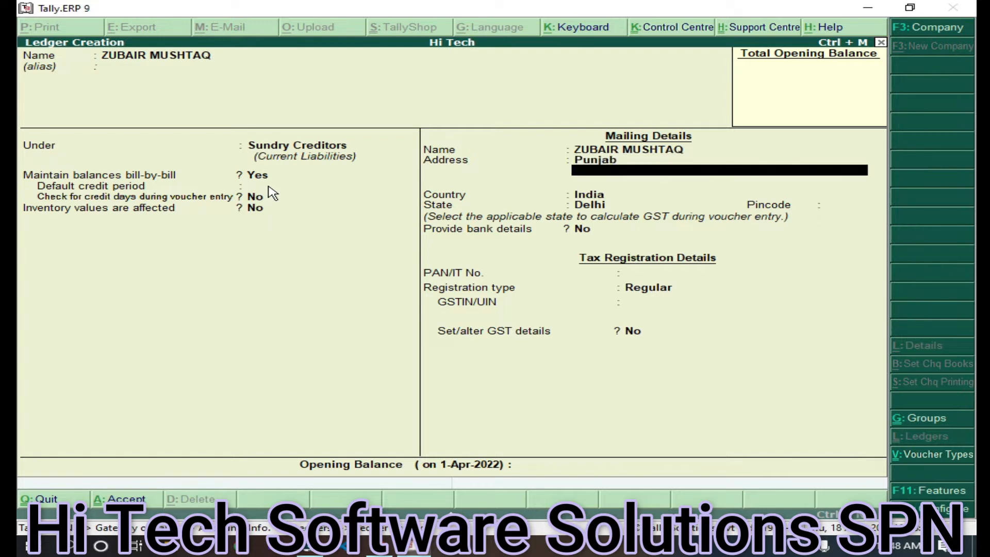
pyautogui.press('Return')
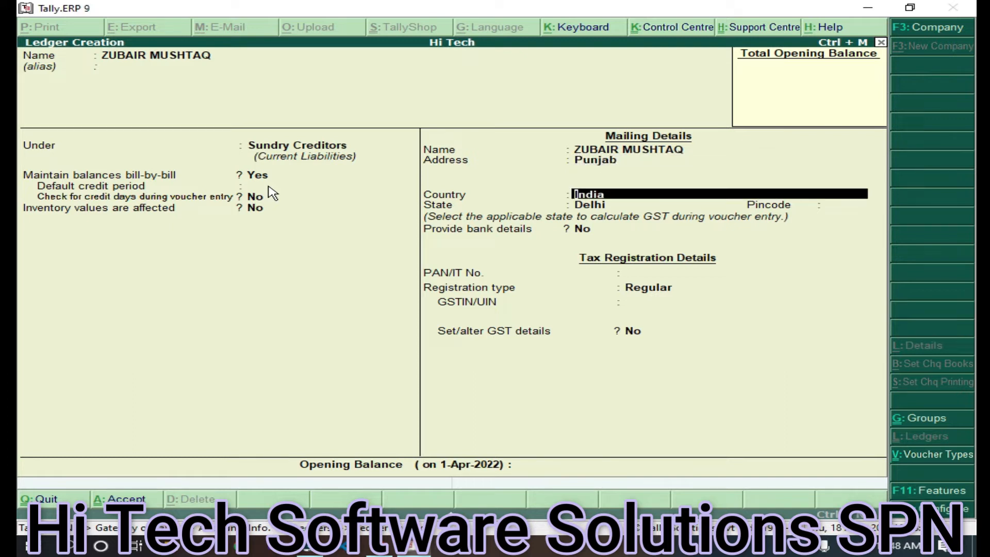
# Set the ledger's state to Chandigarh, enter the pincode, and set bank details to No
pyautogui.press('Return')
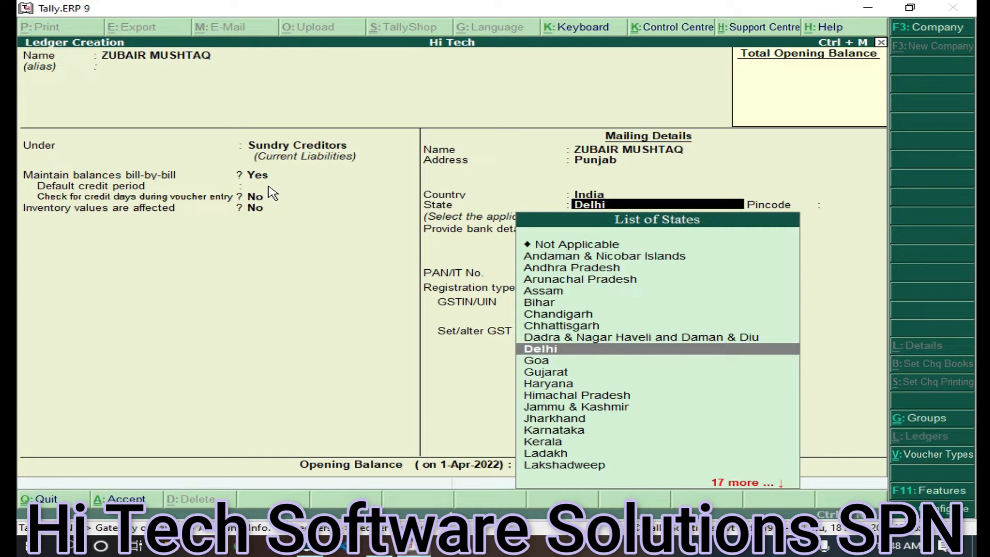
pyautogui.press('Up')
pyautogui.press('Up')
pyautogui.press('Up')
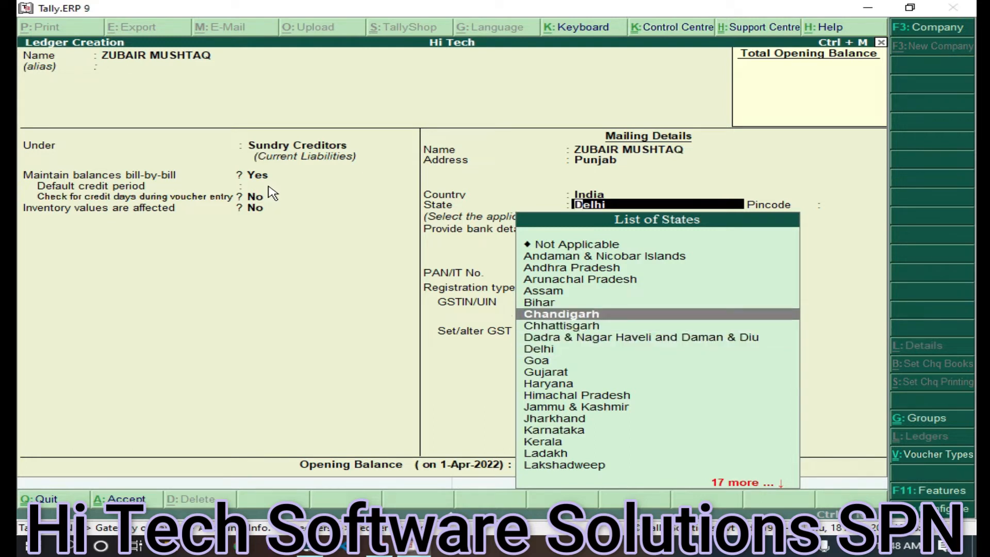
pyautogui.press('Return')
pyautogui.write('546214')
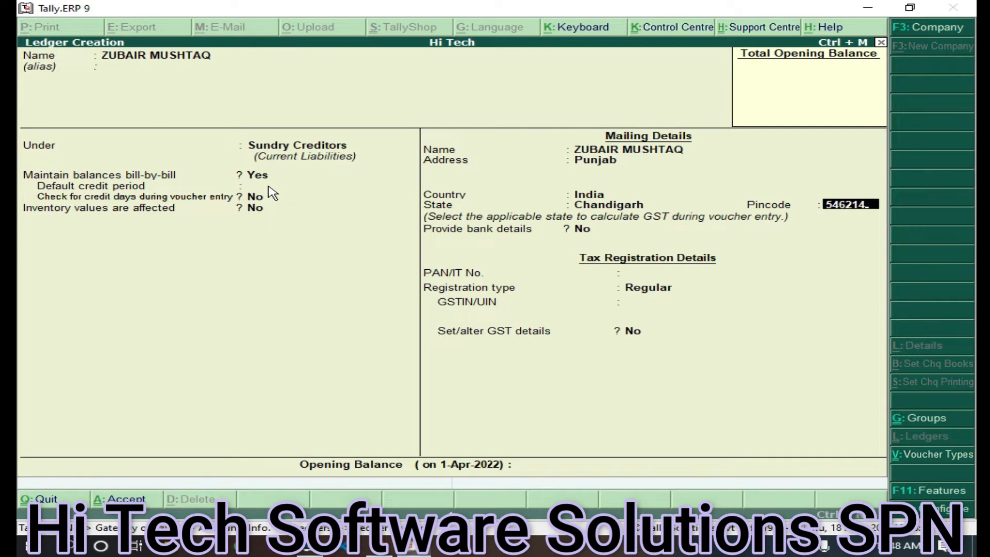
pyautogui.press('Return')
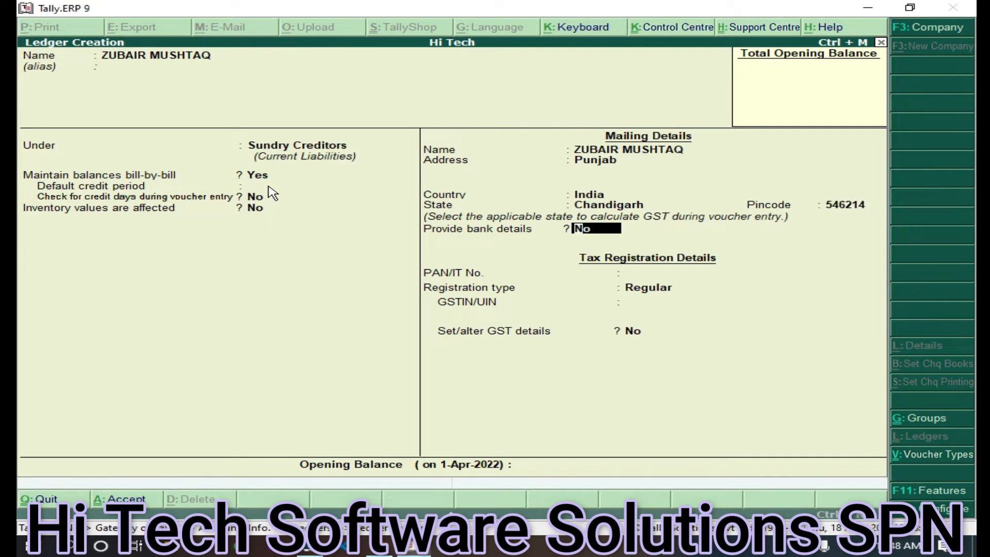
pyautogui.press('Return')
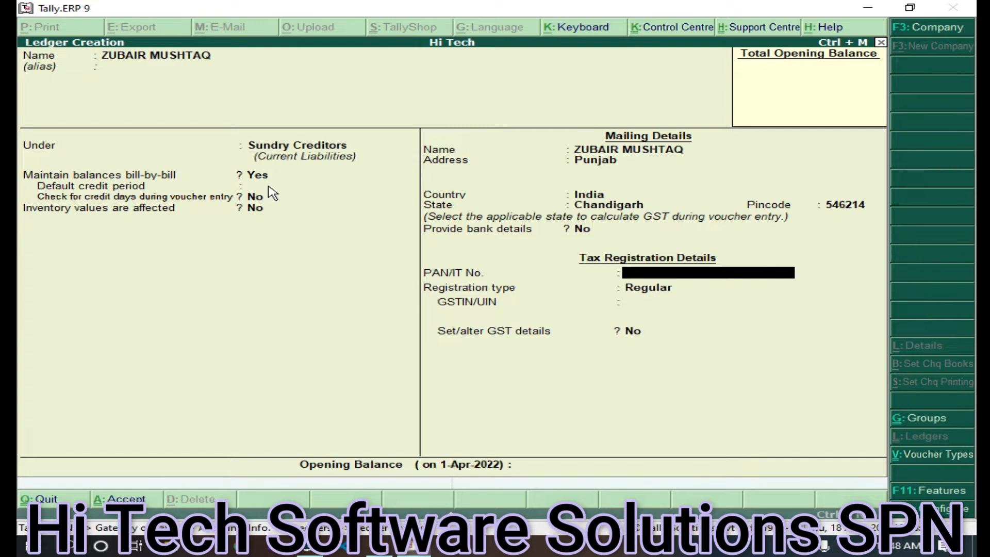
# Skip PAN, keep Regular registration, enter the supplier's GSTIN and save the ledger
pyautogui.press('Return')
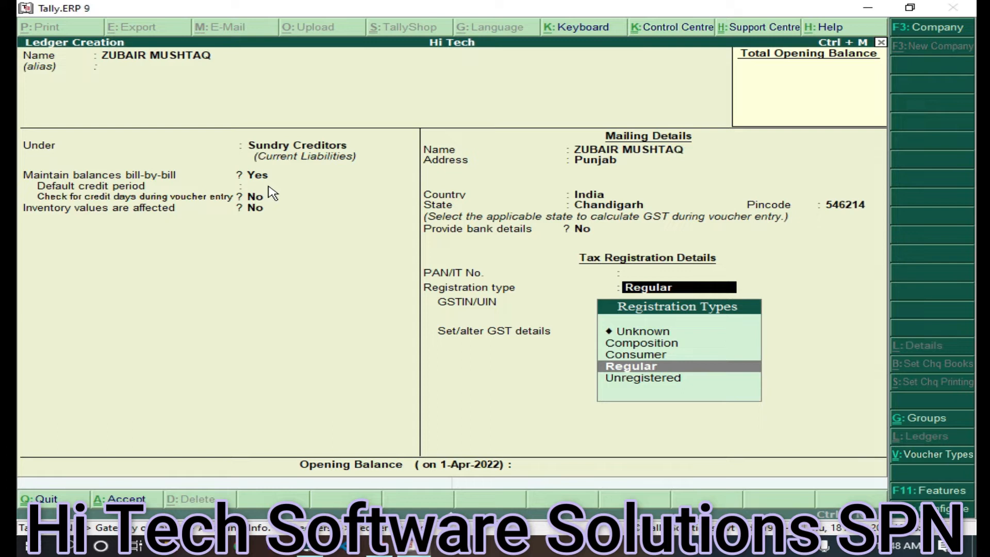
pyautogui.press('Return')
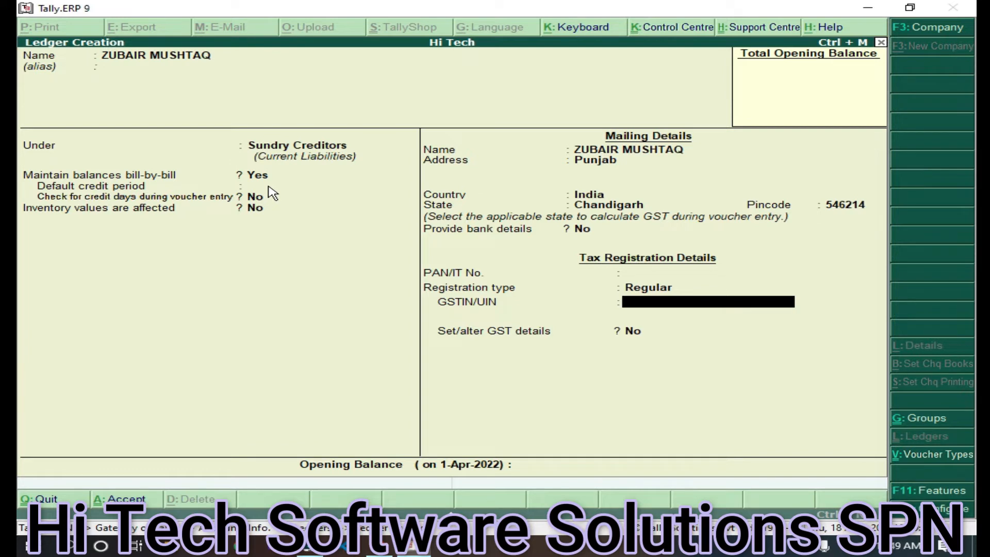
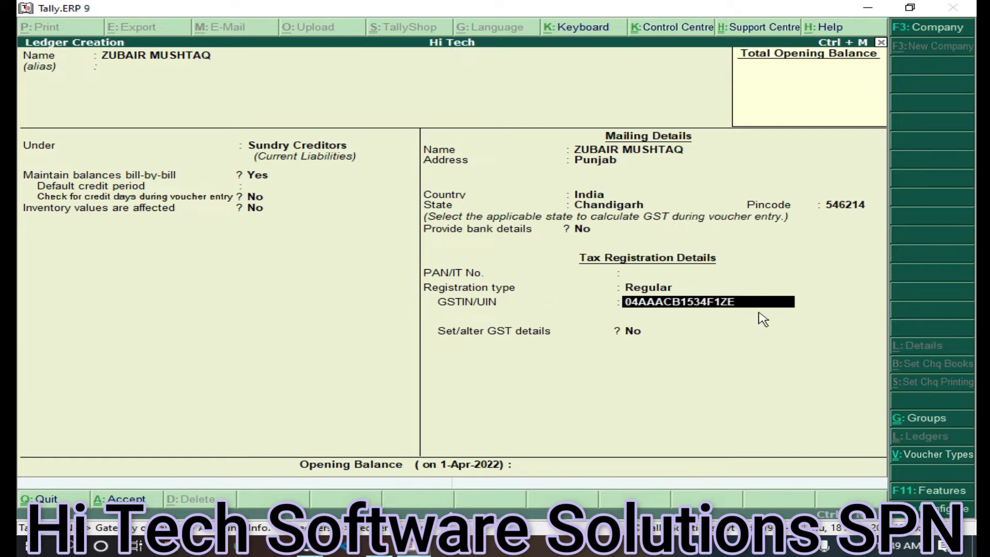
pyautogui.press('Return')
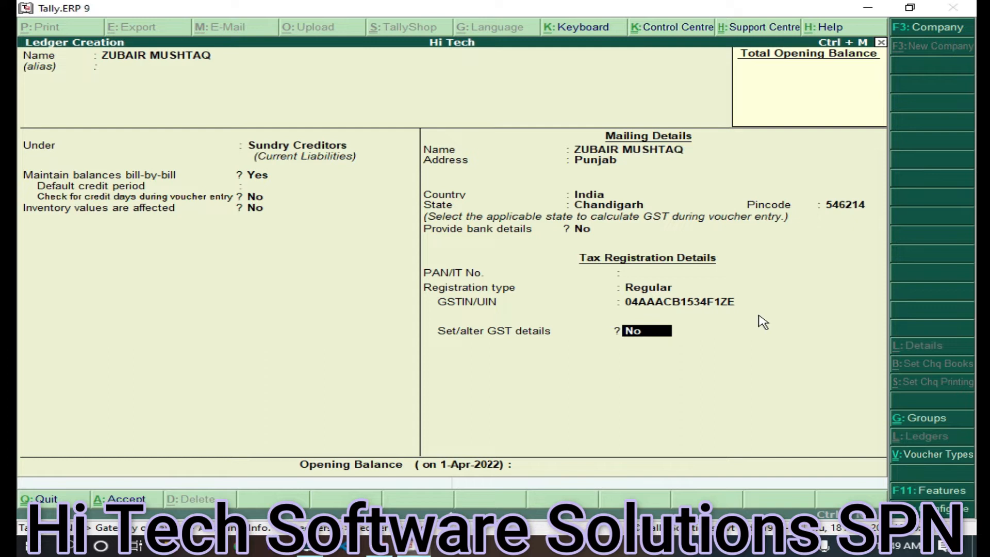
pyautogui.press('Return')
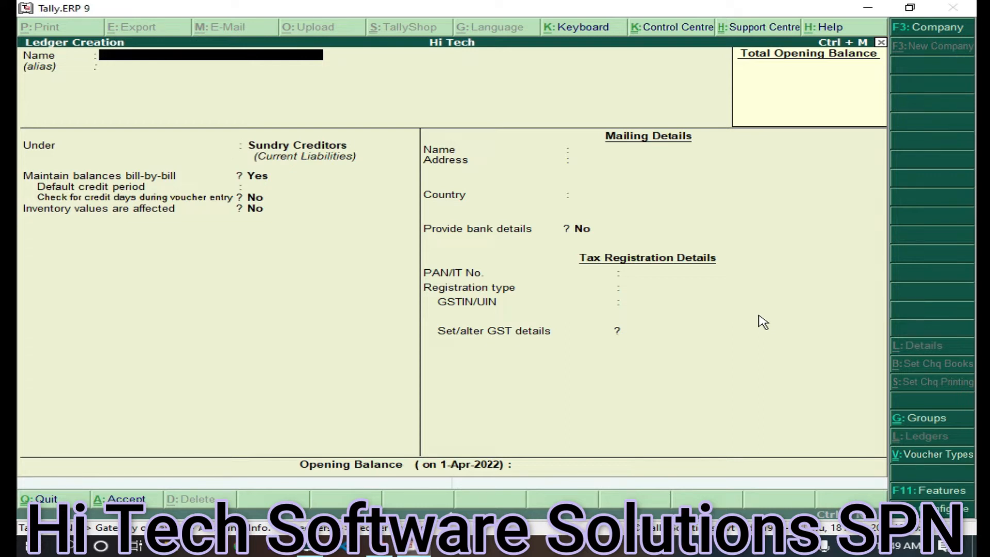
# Name the new supplier ledger and place it under Sundry Creditors with state Delhi
pyautogui.write('n')
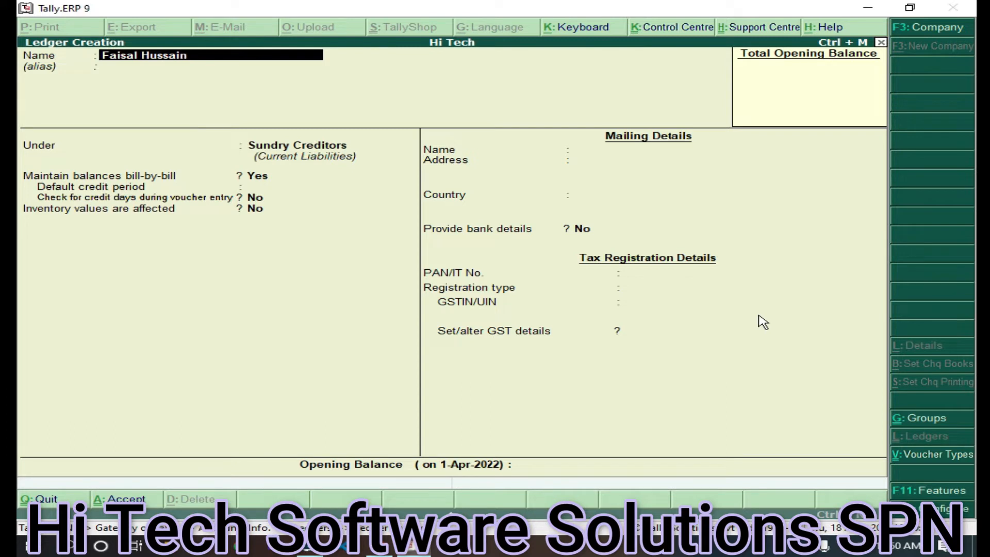
pyautogui.press('Return')
pyautogui.press('Return')
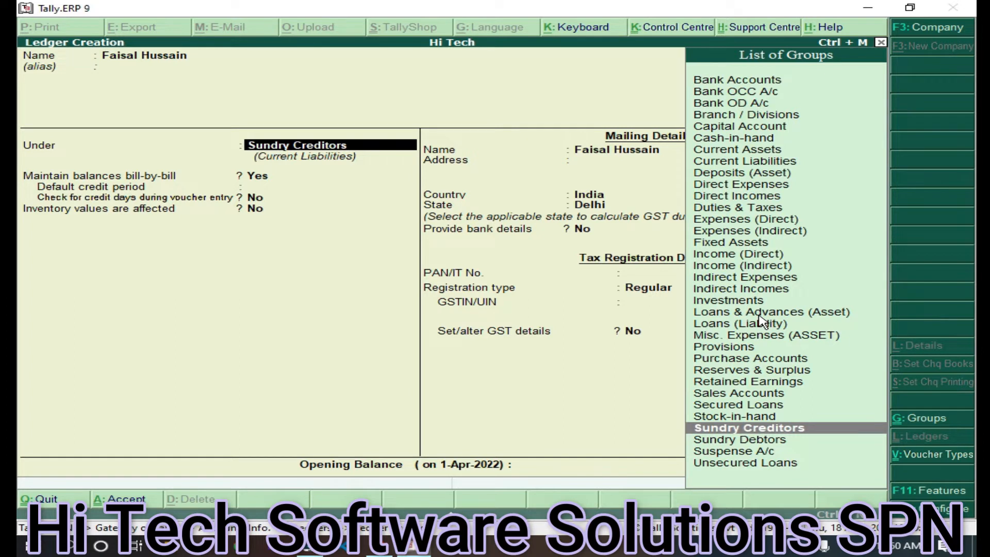
pyautogui.press('Return')
pyautogui.press('Return')
pyautogui.press('Return')
pyautogui.press('Return')
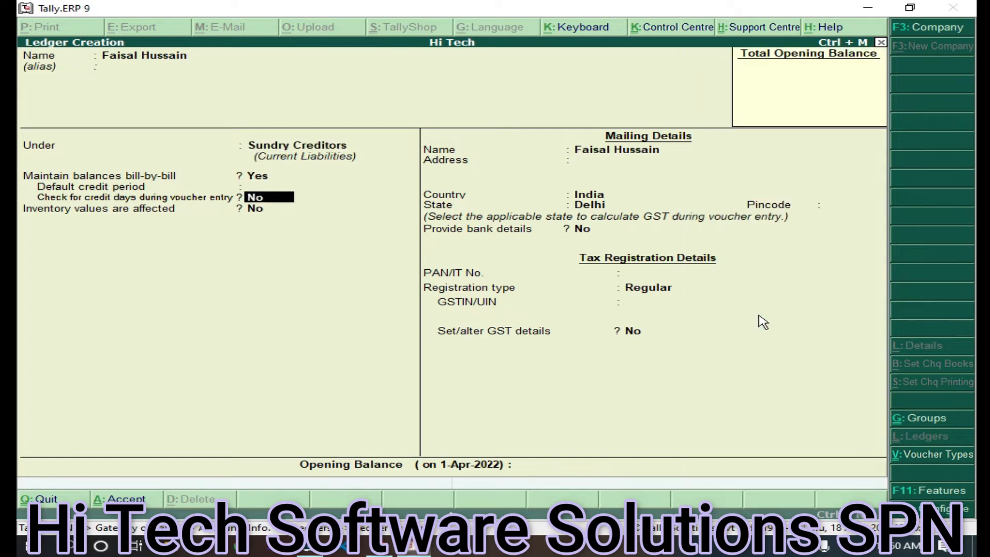
pyautogui.press('Return')
pyautogui.press('Return')
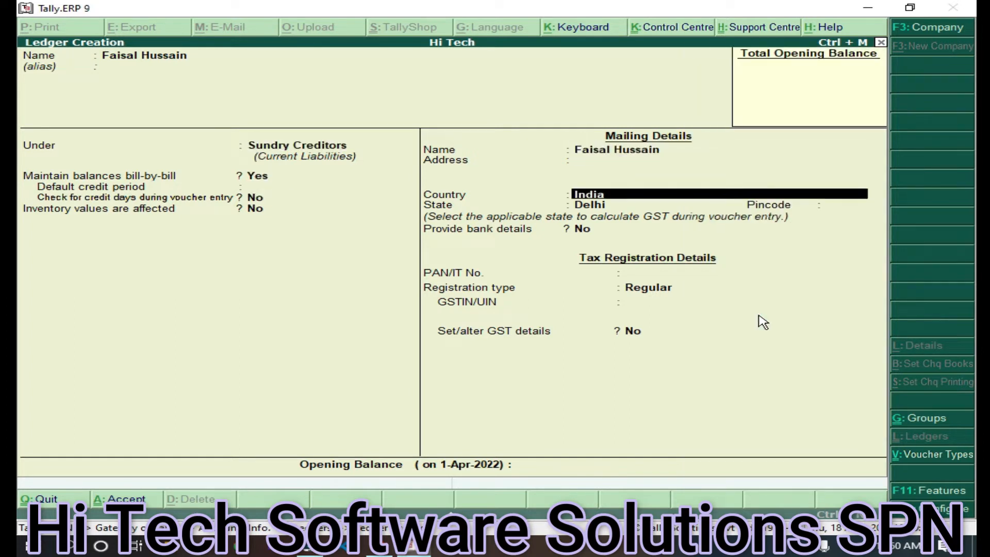
pyautogui.press('Return')
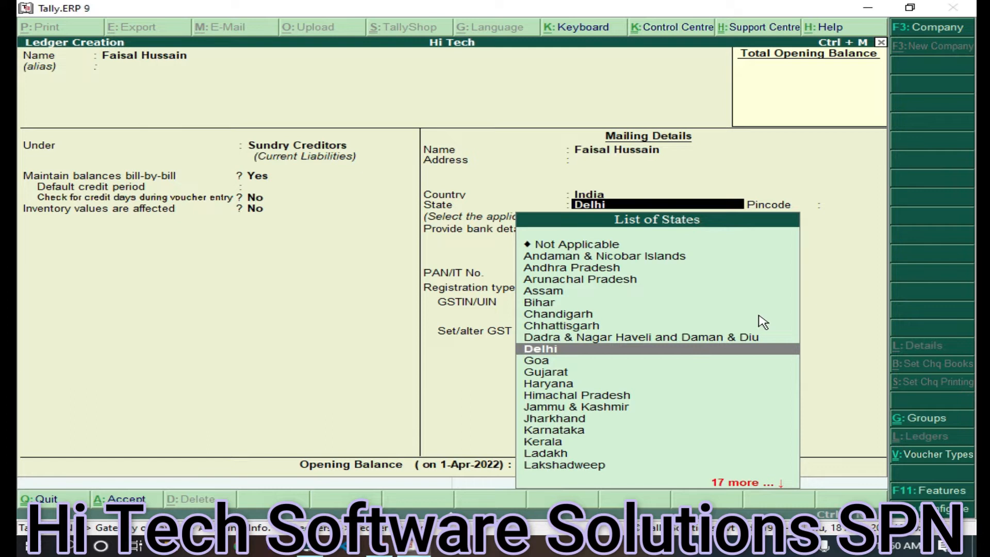
pyautogui.press('Return')
pyautogui.press('Return')
pyautogui.press('Return')
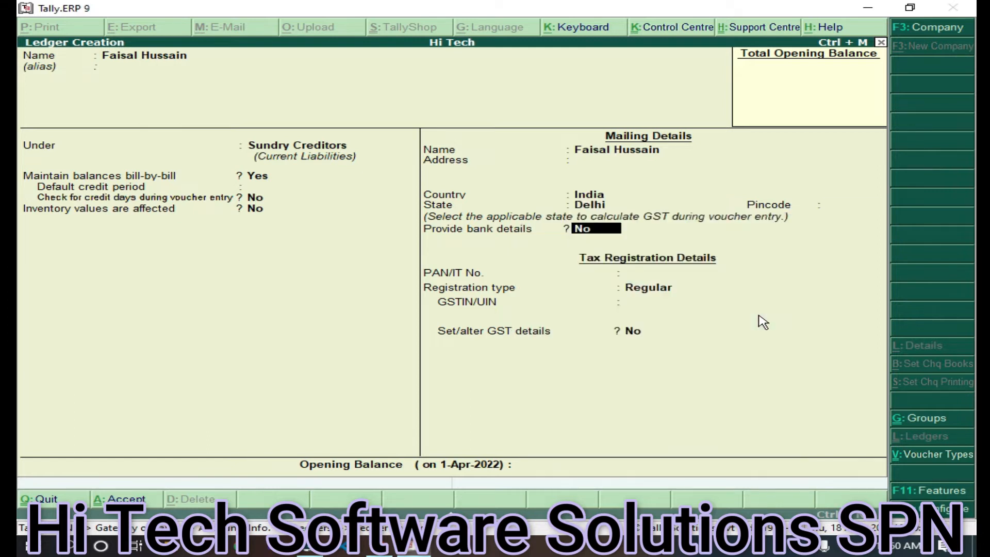
# Choose Regular GST registration, enter the supplier's GSTIN and save the ledger
pyautogui.press('Return')
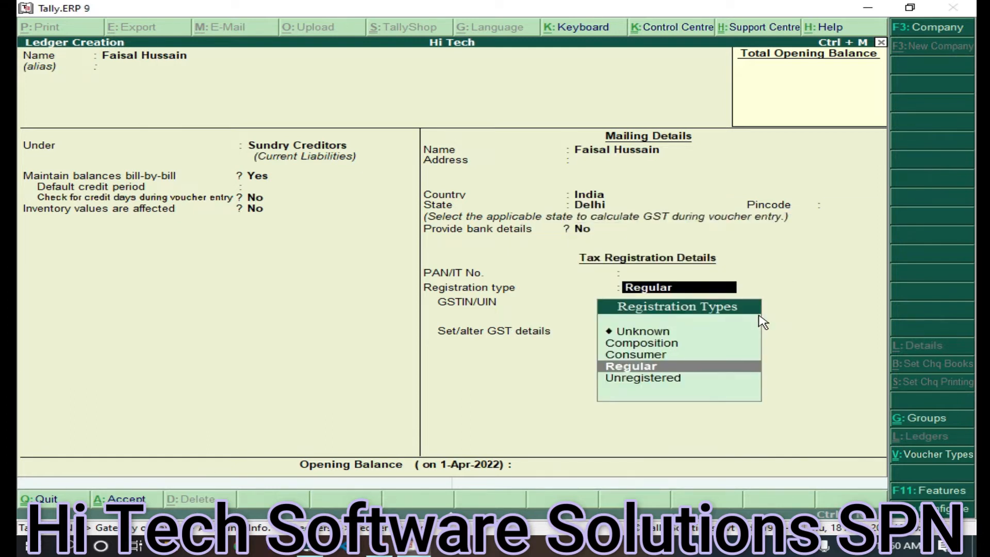
pyautogui.press('Return')
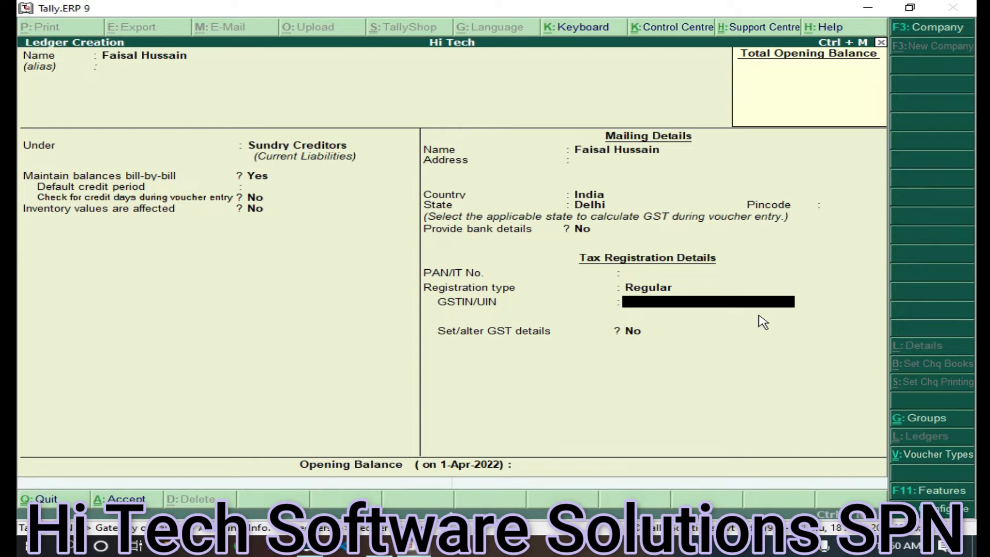
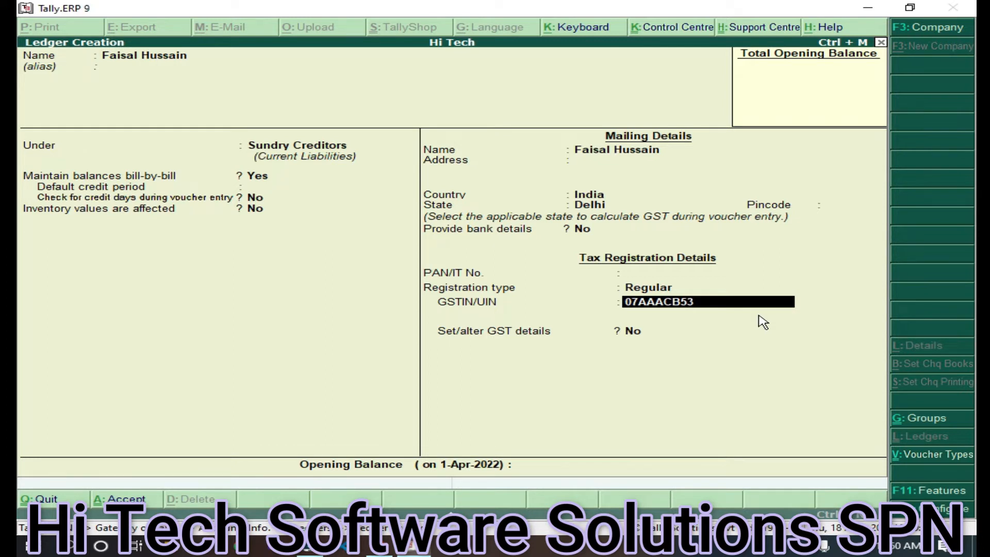
pyautogui.press('Return')
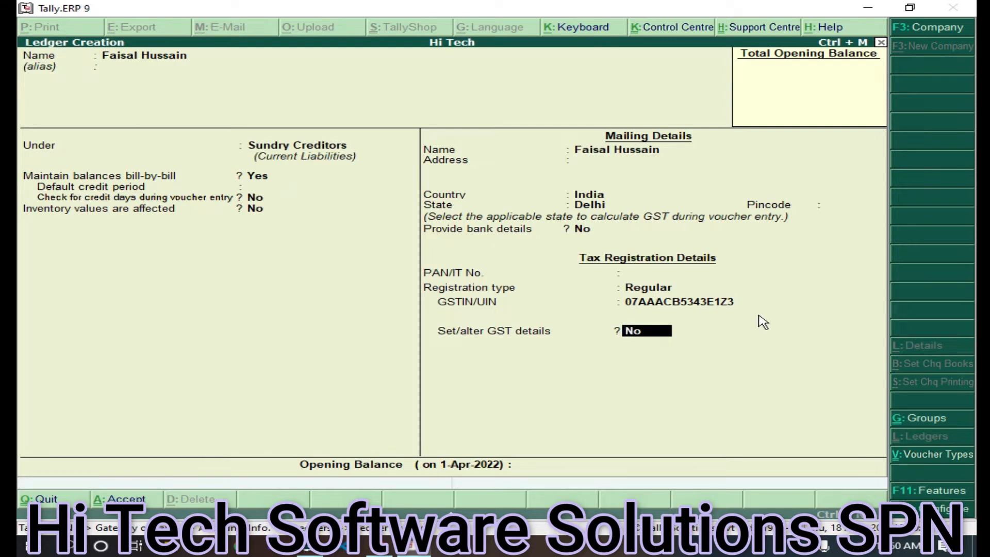
pyautogui.hotkey('ctrl', 'a')
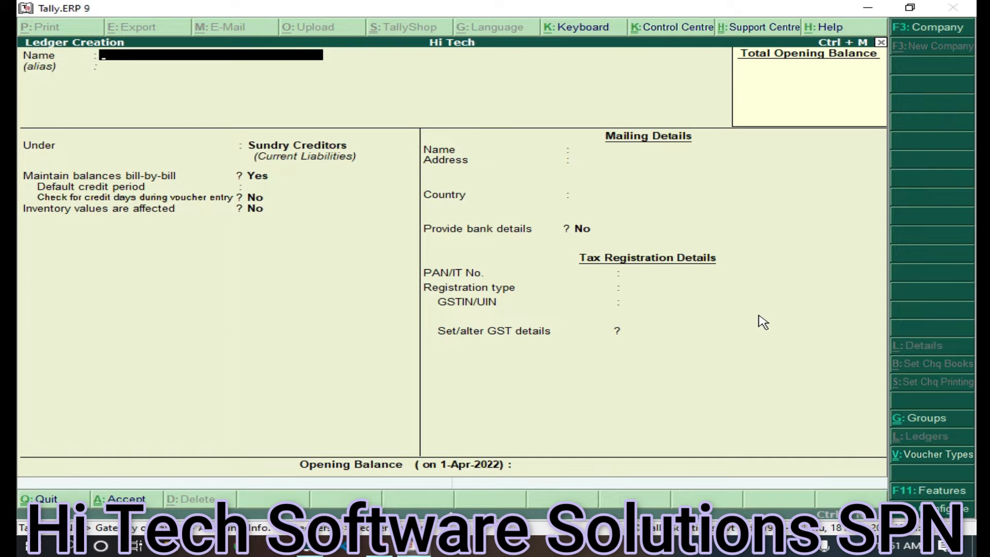
# Name the new ledger 'Local Purchase' and place it under Purchase Accounts
pyautogui.write('Local Purchase')
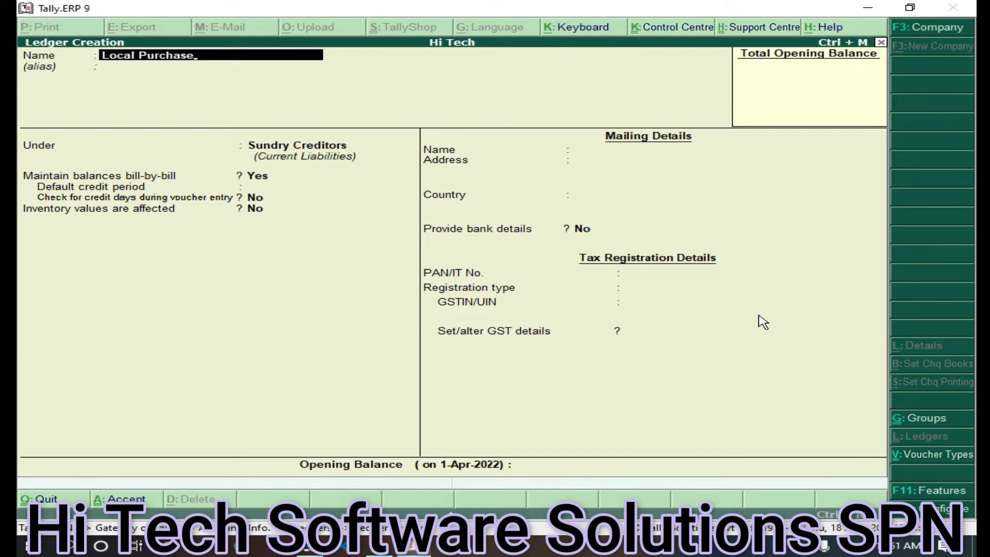
pyautogui.press('Return')
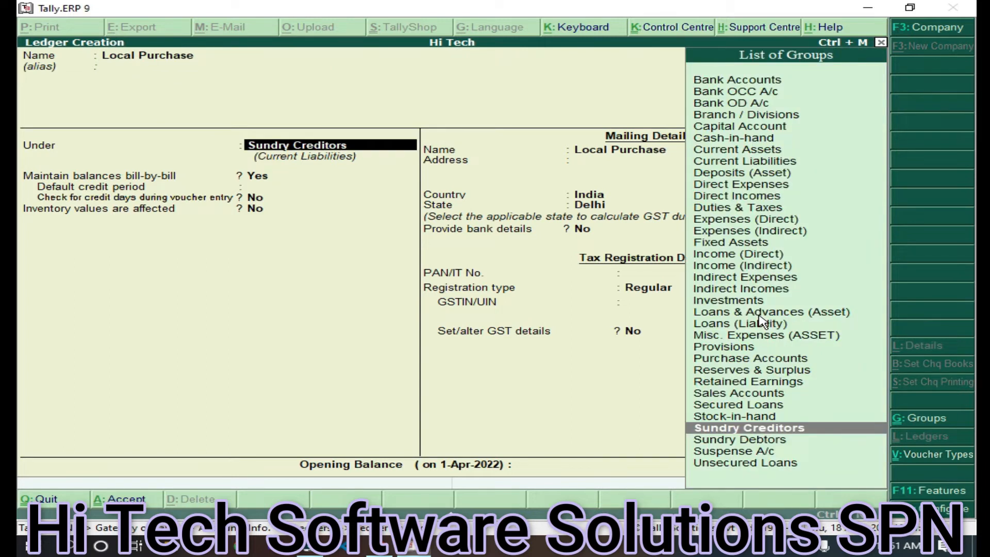
pyautogui.write('Pu')
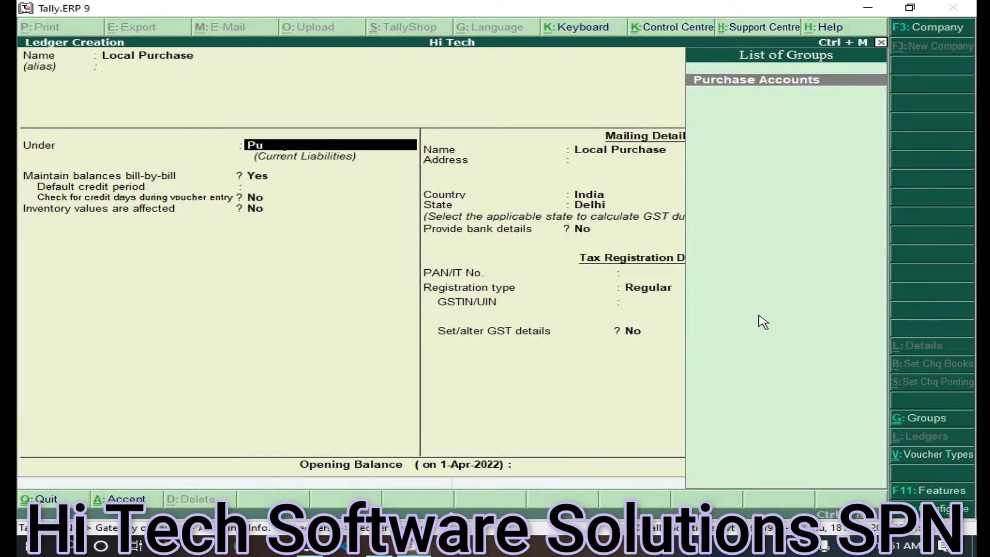
pyautogui.write('rc')
pyautogui.press('Return')
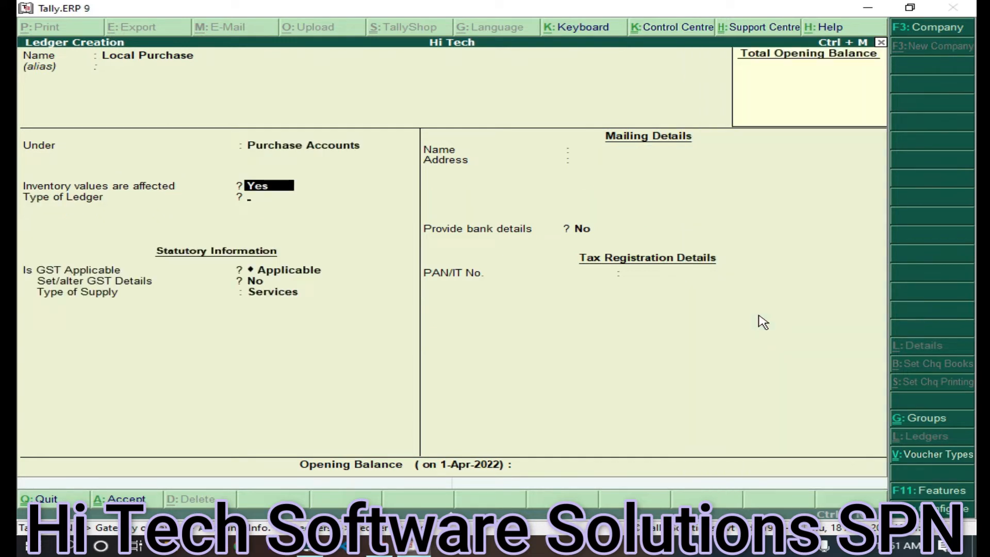
# Keep inventory affected, make GST applicable with supply type Goods, and save
pyautogui.press('Return')
pyautogui.press('Return')
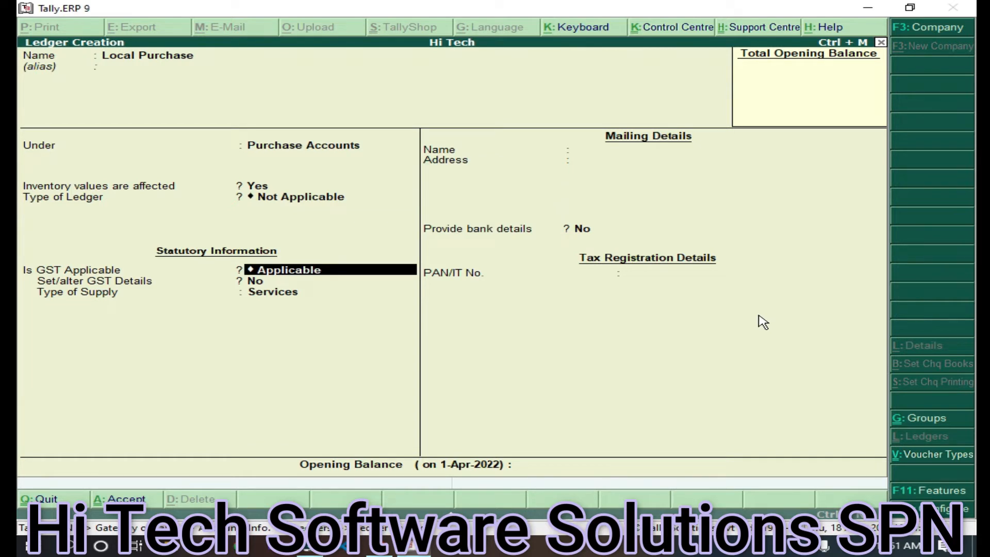
pyautogui.press('Return')
pyautogui.press('Return')
pyautogui.press('Up')
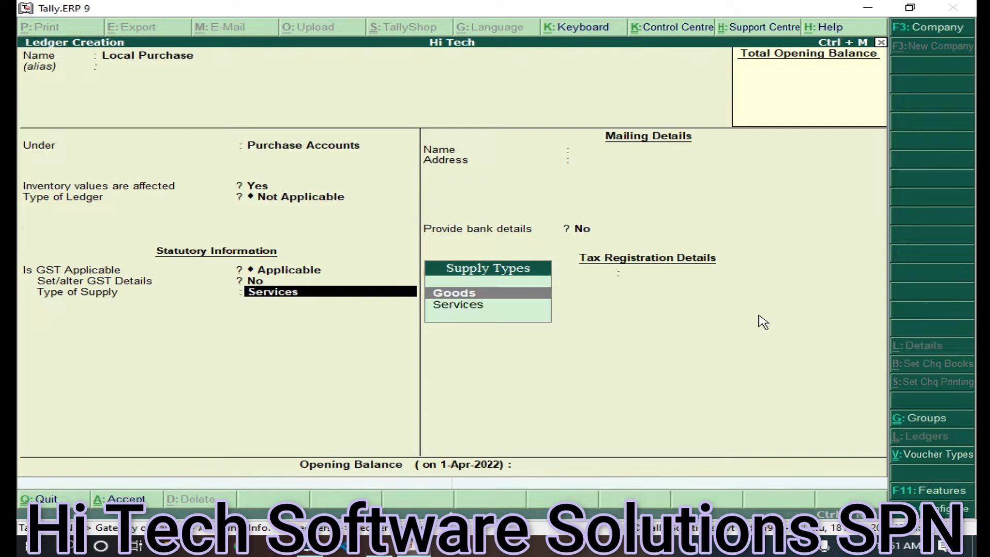
pyautogui.press('Return')
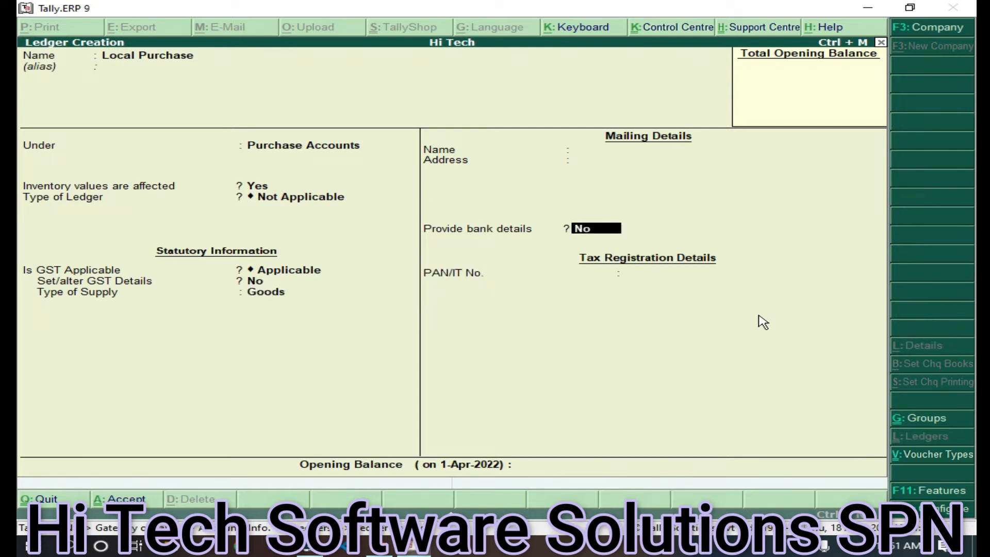
pyautogui.hotkey('ctrl', 'a')
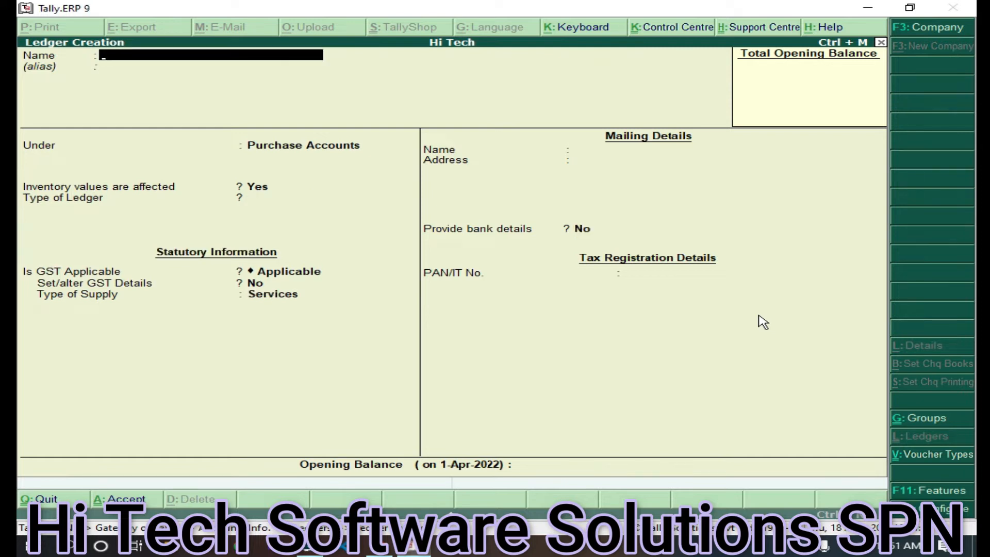
# Save a 'Non Loclal Purchase' ledger under Purchase Accounts, GST applicable on Goods
pyautogui.write('Non Loclal Purchase')
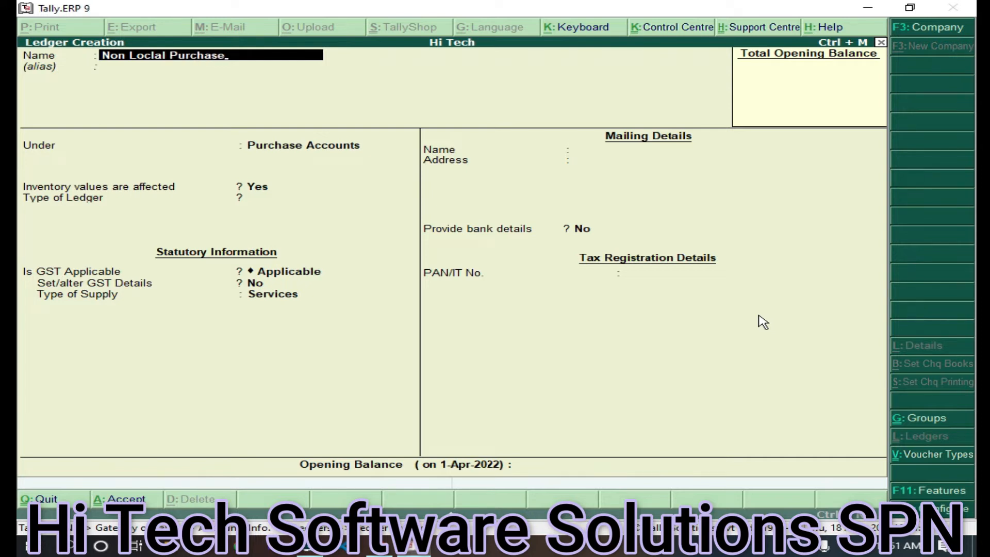
pyautogui.press('Return')
pyautogui.press('Return')
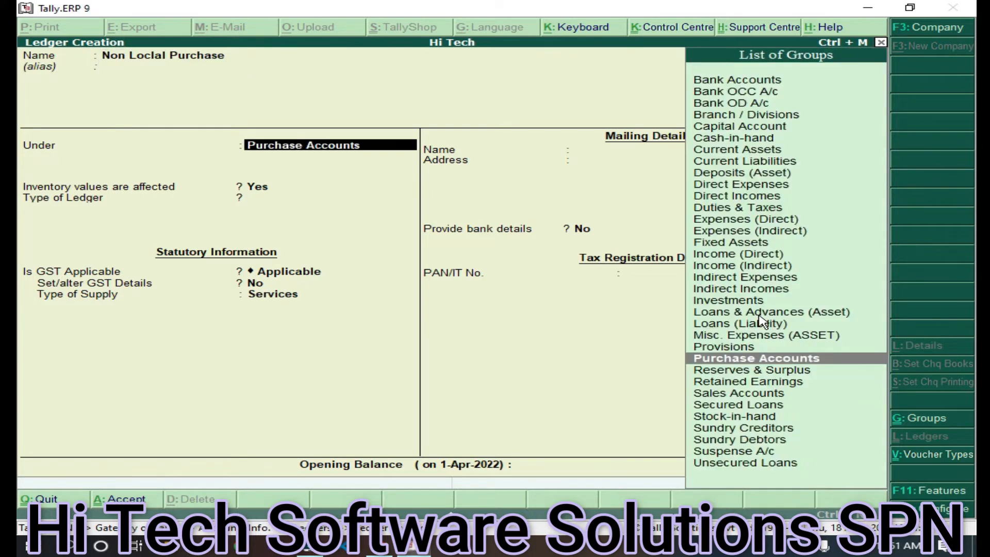
pyautogui.press('Return')
pyautogui.press('Return')
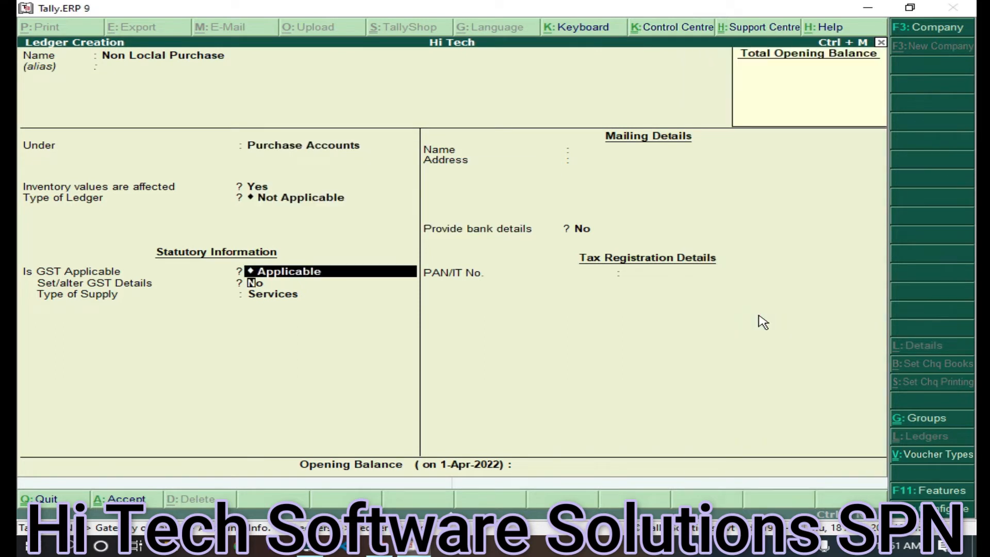
pyautogui.press('Return')
pyautogui.press('Return')
pyautogui.press('Up')
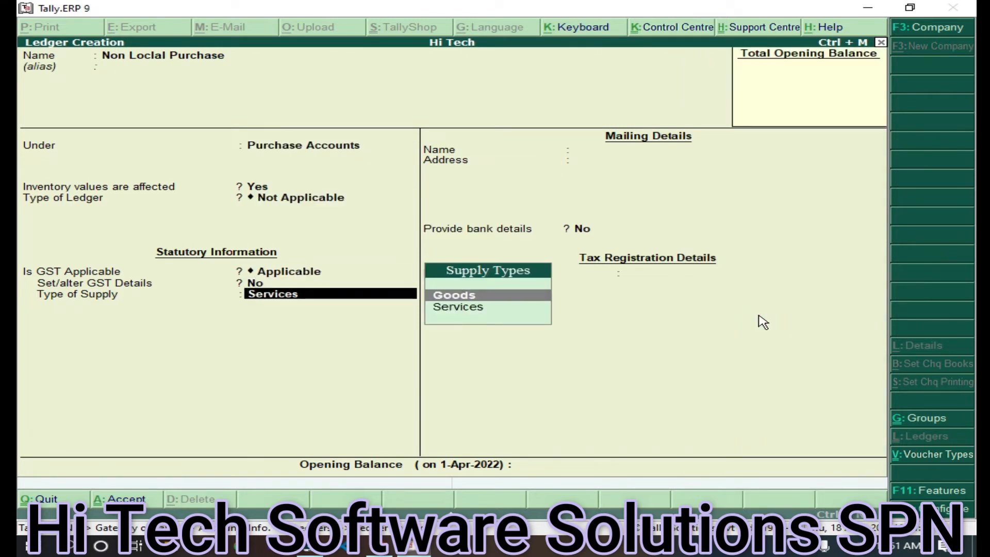
pyautogui.press('Return')
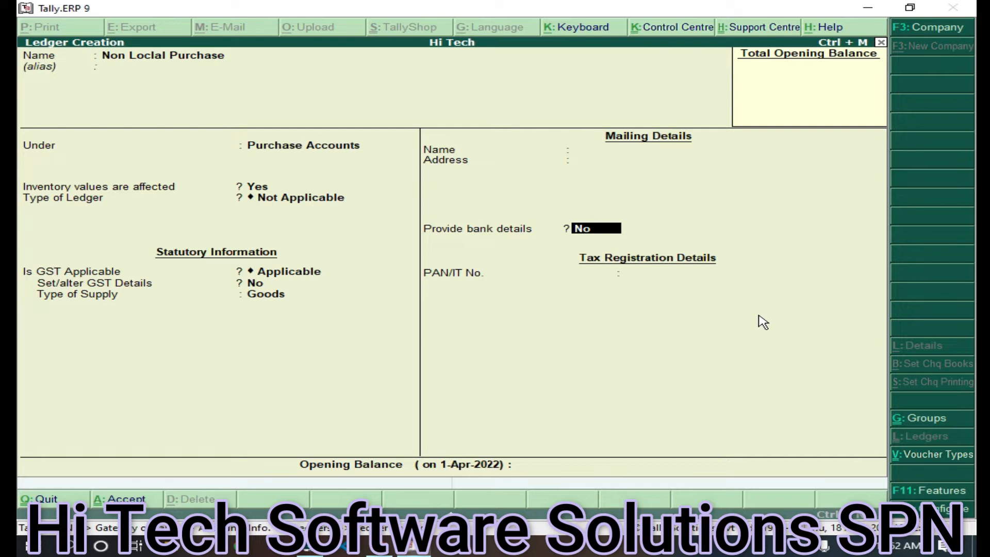
pyautogui.hotkey('ctrl', 'a')
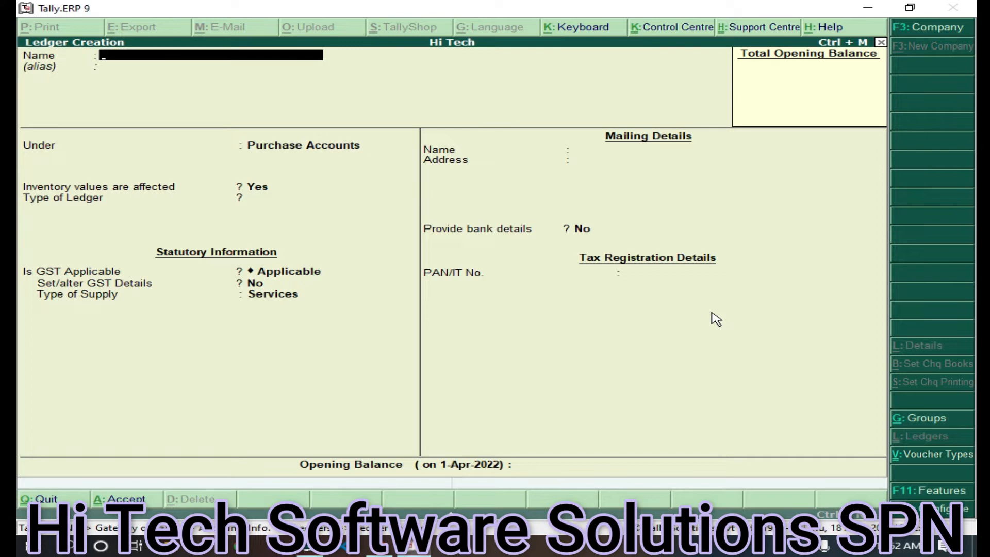
# Name the new ledger 'IGST' and place it under Duties & Taxes
pyautogui.write('IGST')
pyautogui.press('Escape')
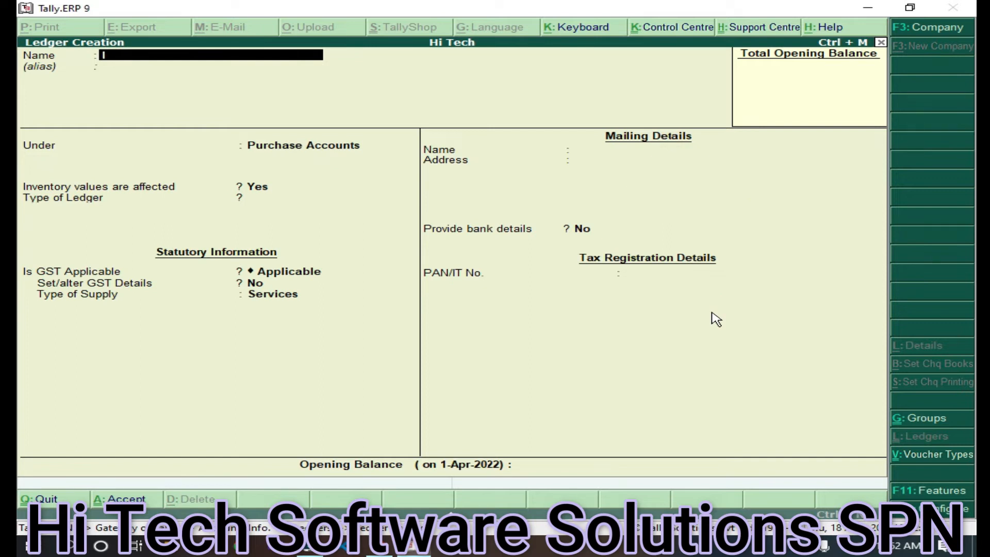
pyautogui.write('IGST')
pyautogui.press('Return')
pyautogui.press('Return')
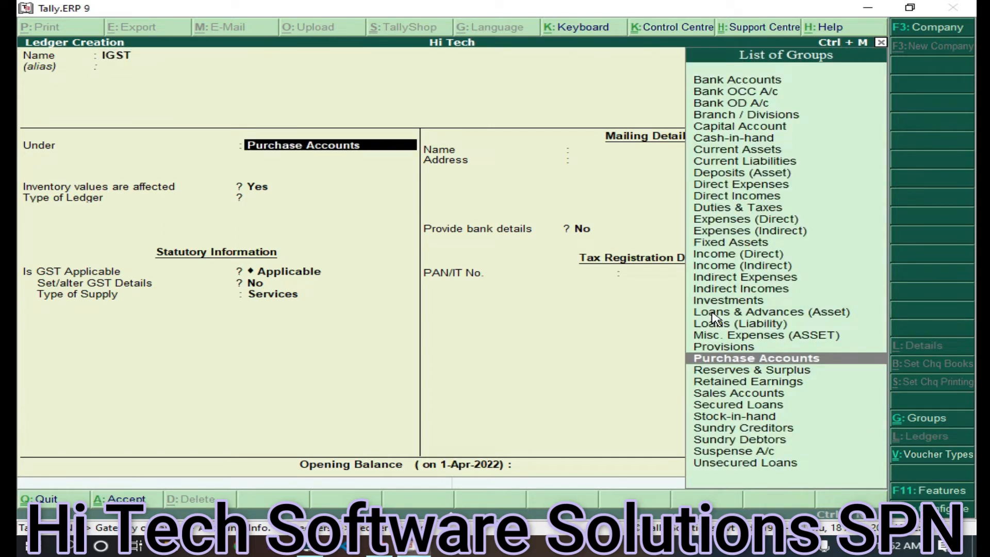
pyautogui.write('Du')
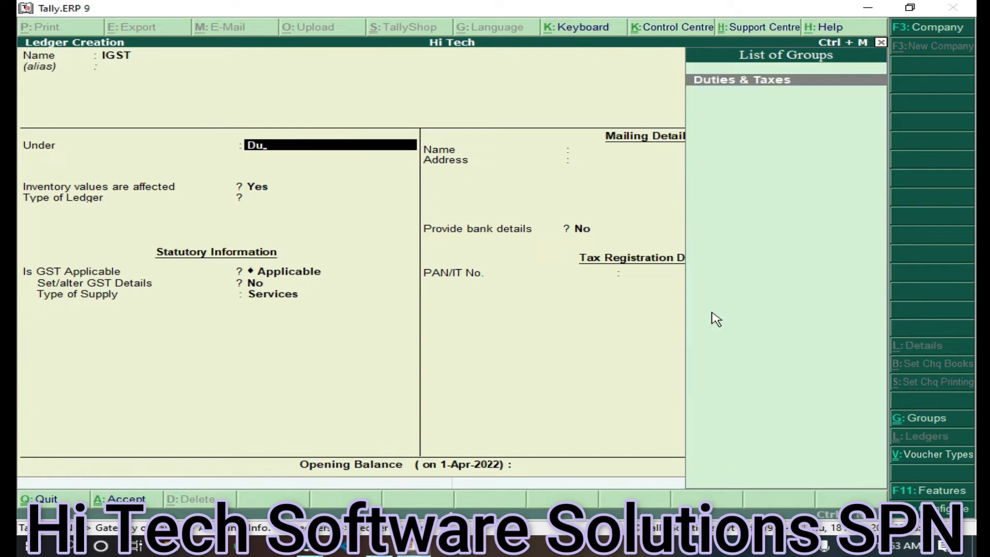
pyautogui.press('Return')
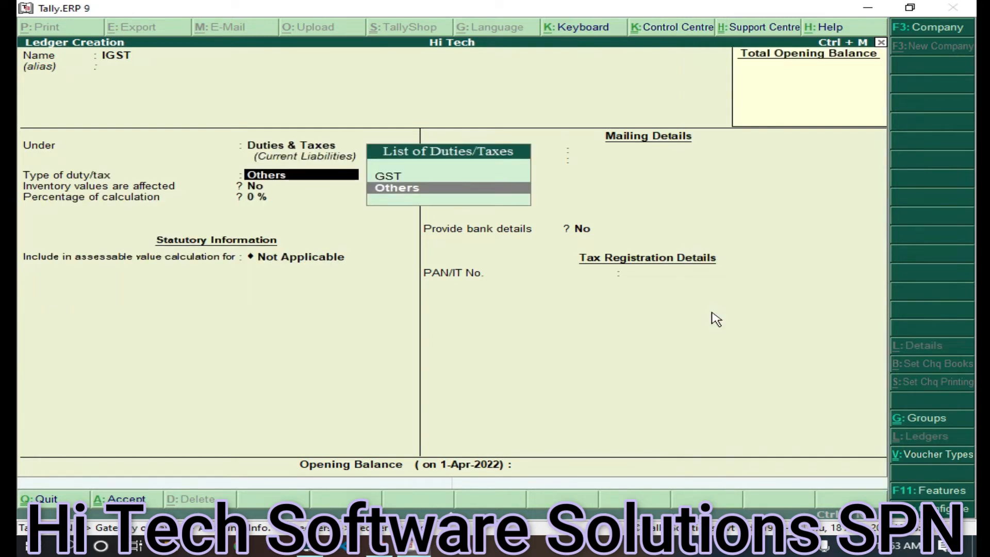
# Set duty type GST, tax type Integrated Tax, 0 %, rounding Not Applicable
pyautogui.press('Up')
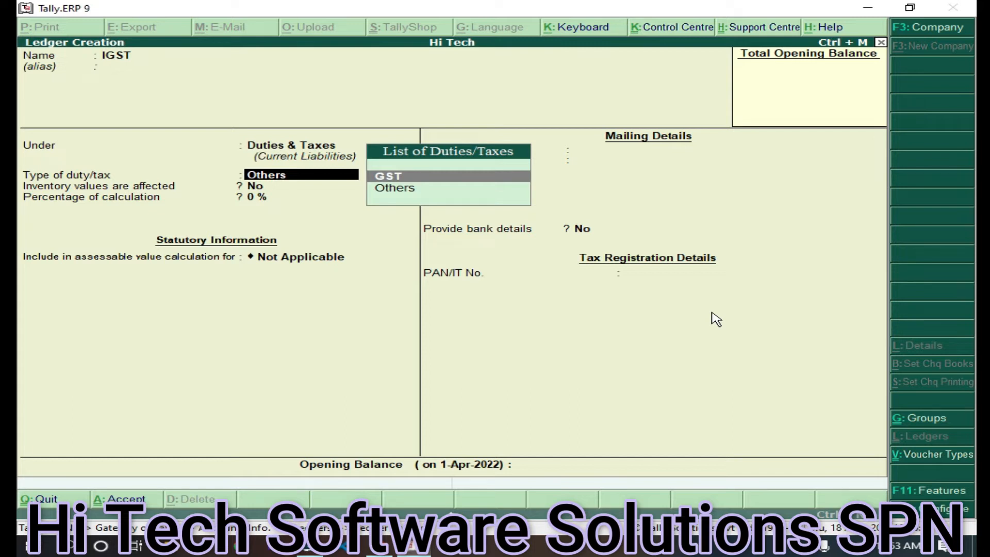
pyautogui.press('Return')
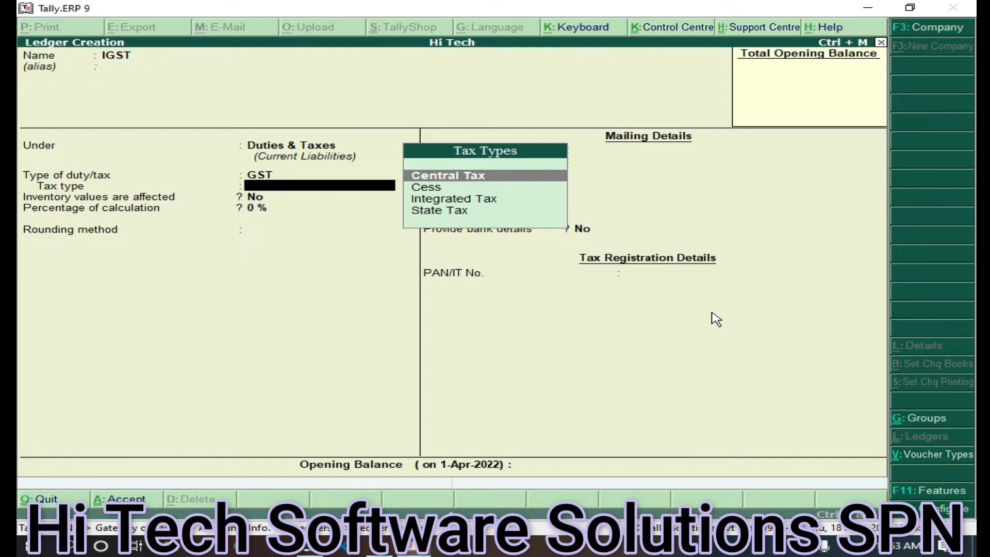
pyautogui.press('Down')
pyautogui.press('Down')
pyautogui.press('Return')
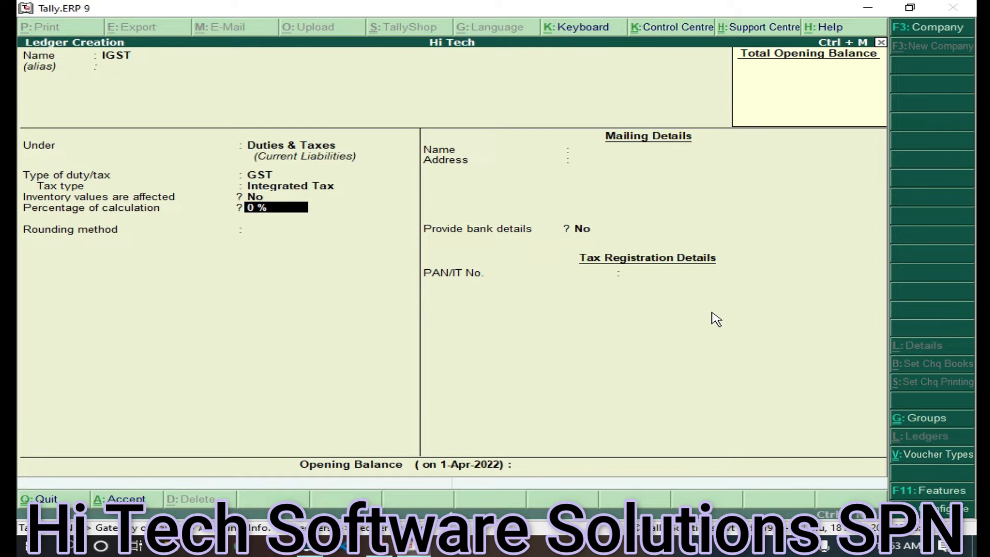
pyautogui.press('Return')
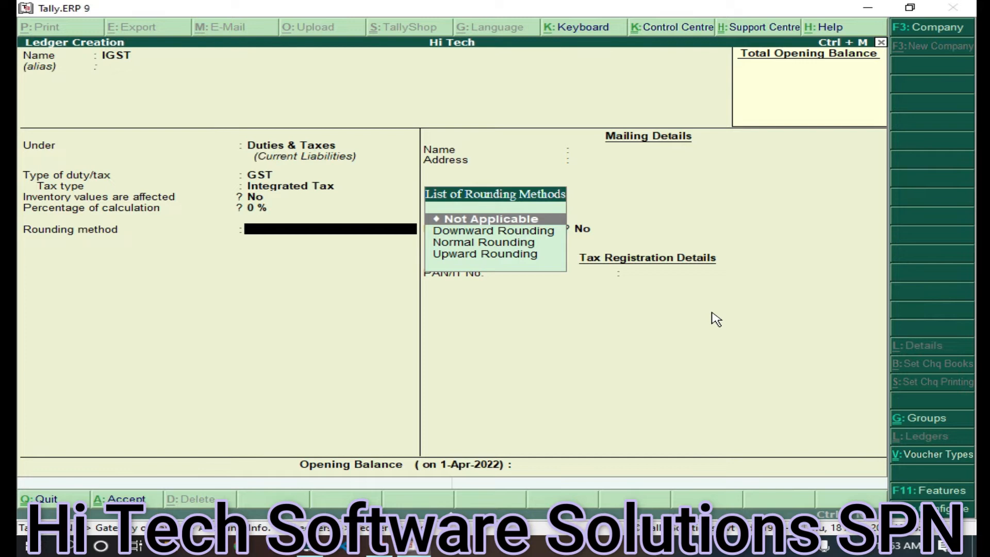
pyautogui.press('Return')
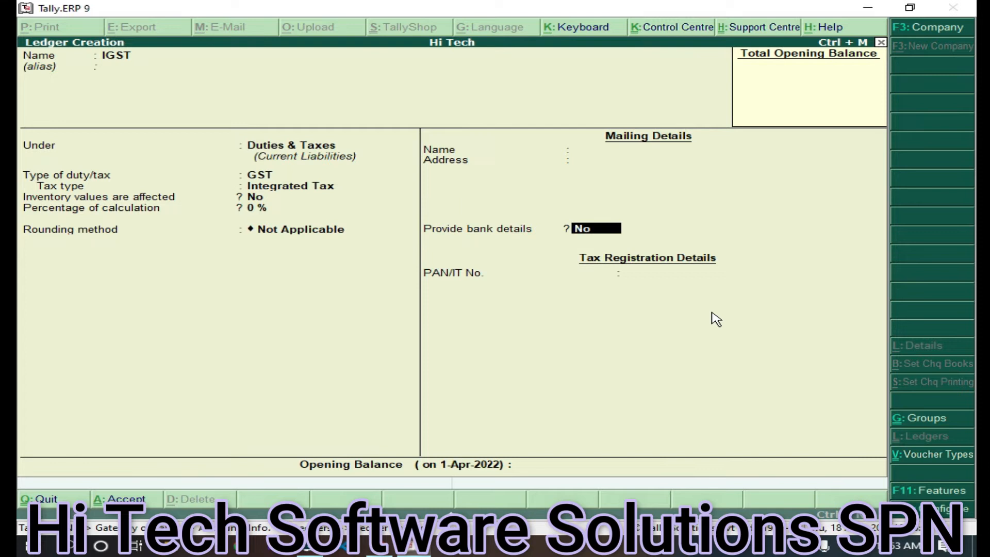
pyautogui.press('Return')
# Save IGST, then create CGST under Duties & Taxes as GST Central Tax at 0 %
pyautogui.press('Return')
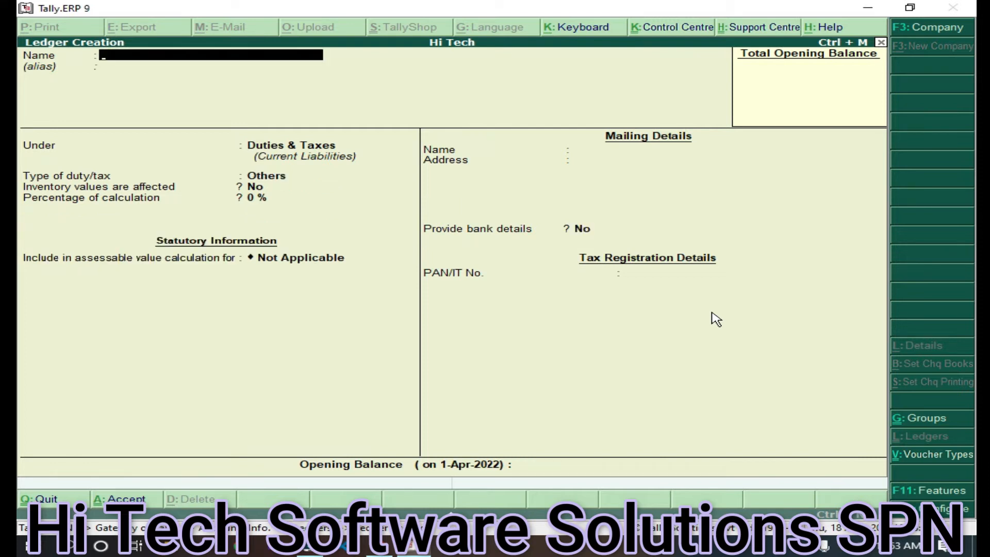
pyautogui.write('CGST')
pyautogui.press('Return')
pyautogui.press('Return')
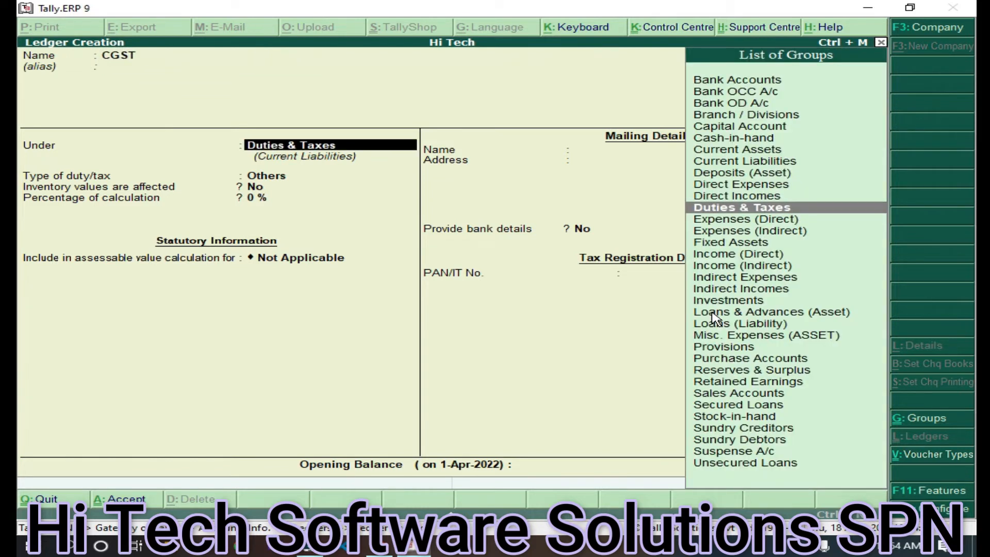
pyautogui.press('Return')
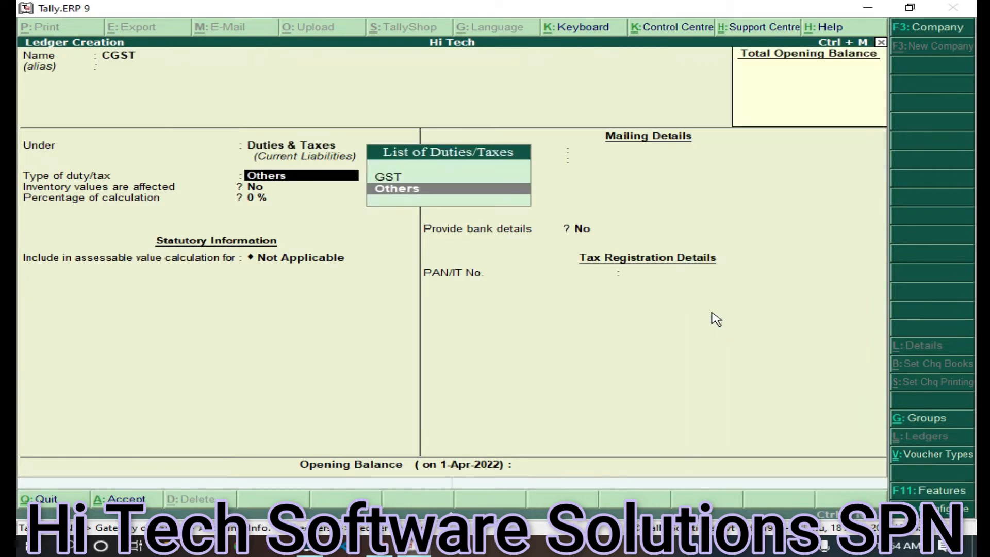
pyautogui.press('Up')
pyautogui.press('Return')
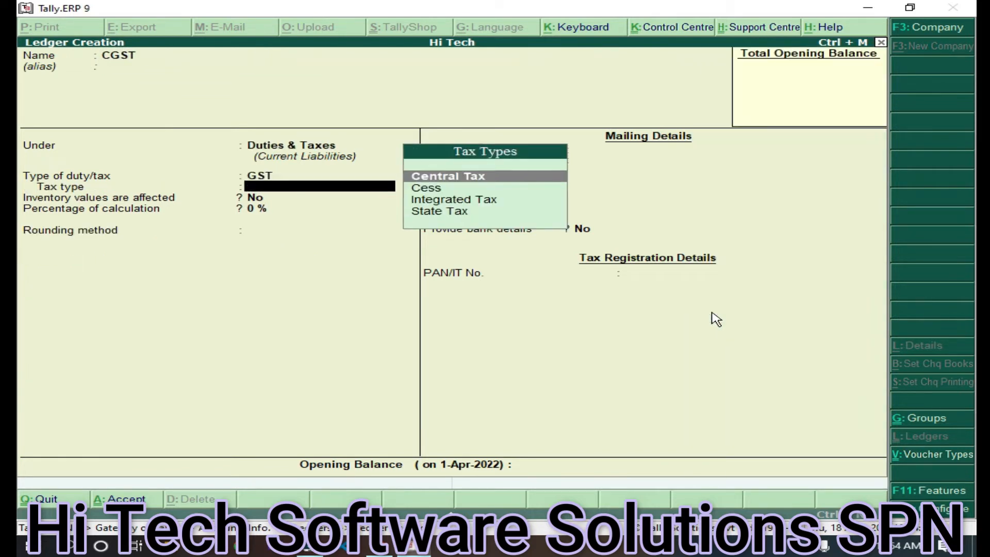
pyautogui.press('Return')
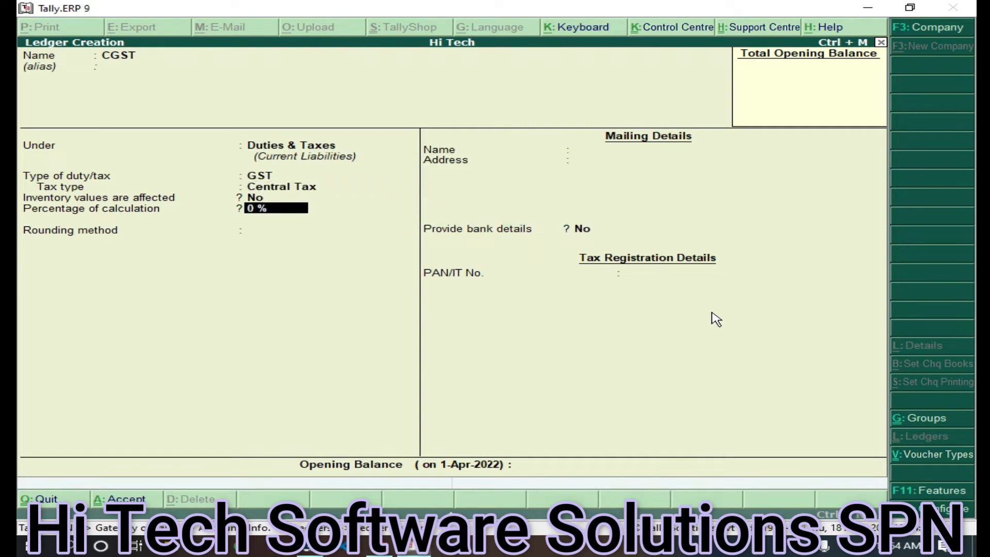
pyautogui.press('Return')
pyautogui.press('Return')
pyautogui.press('Return')
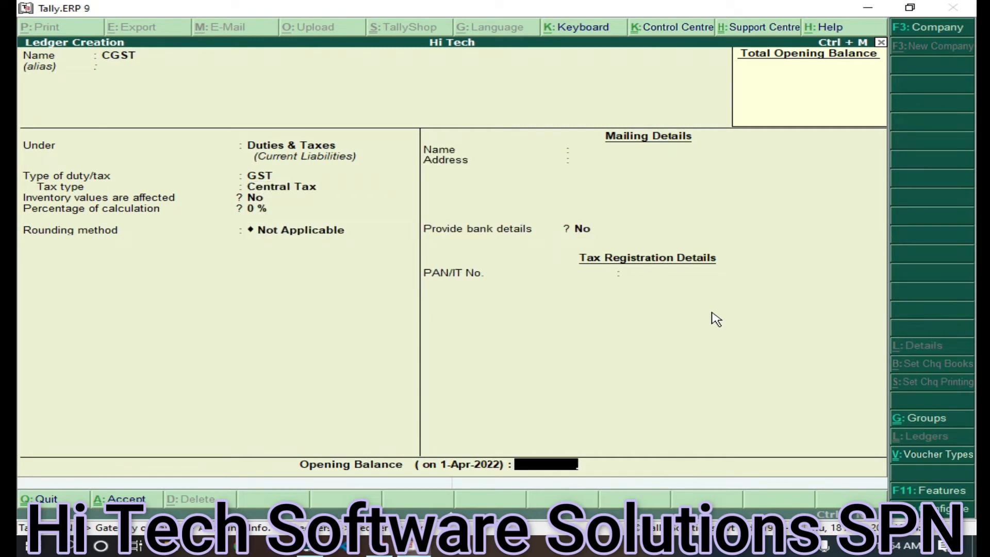
pyautogui.press('Return')
pyautogui.write('SG')
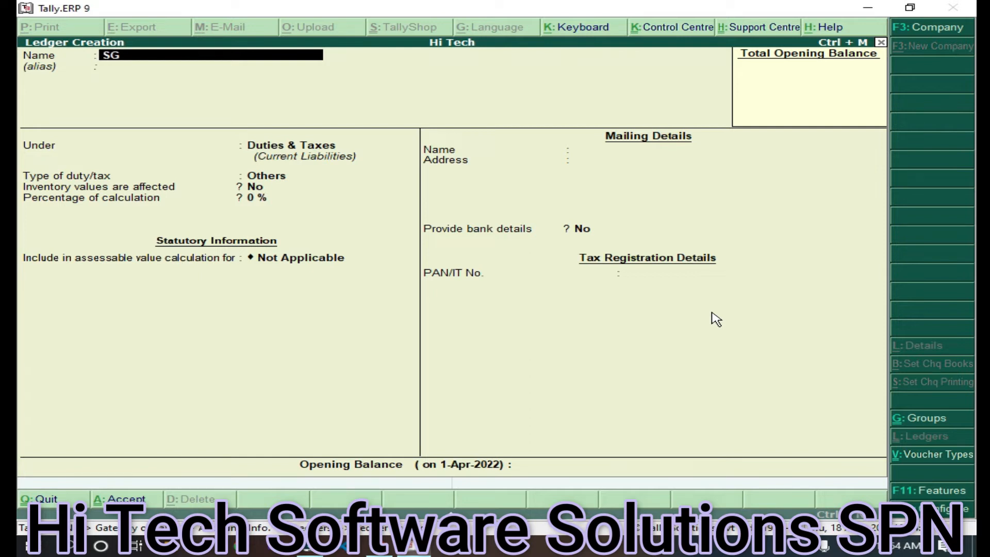
pyautogui.write('SC')
# Correct the name to SGST and save it under Duties & Taxes as GST State Tax, 0 %
pyautogui.press('BackSpace')
pyautogui.write('T')
pyautogui.press('Return')
pyautogui.press('Return')
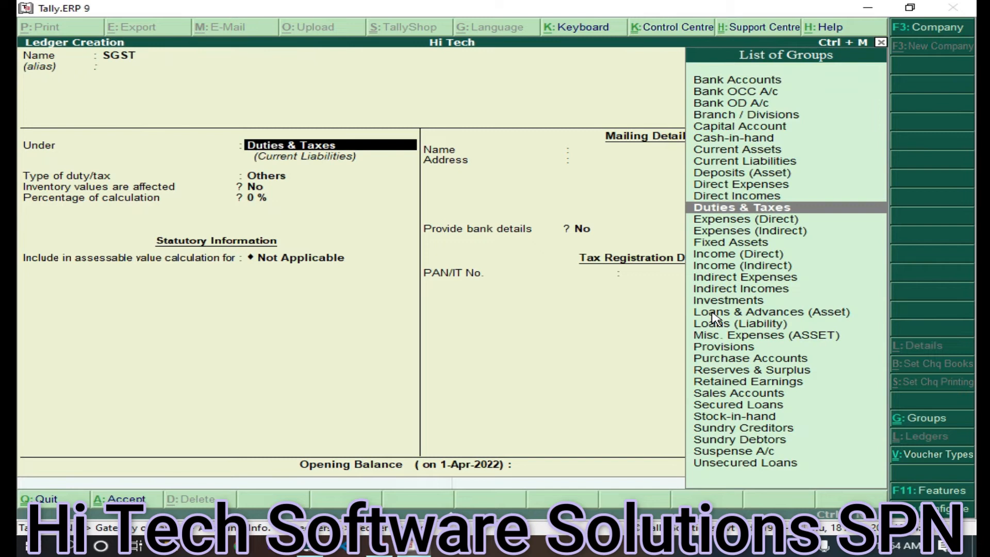
pyautogui.press('Return')
pyautogui.press('Up')
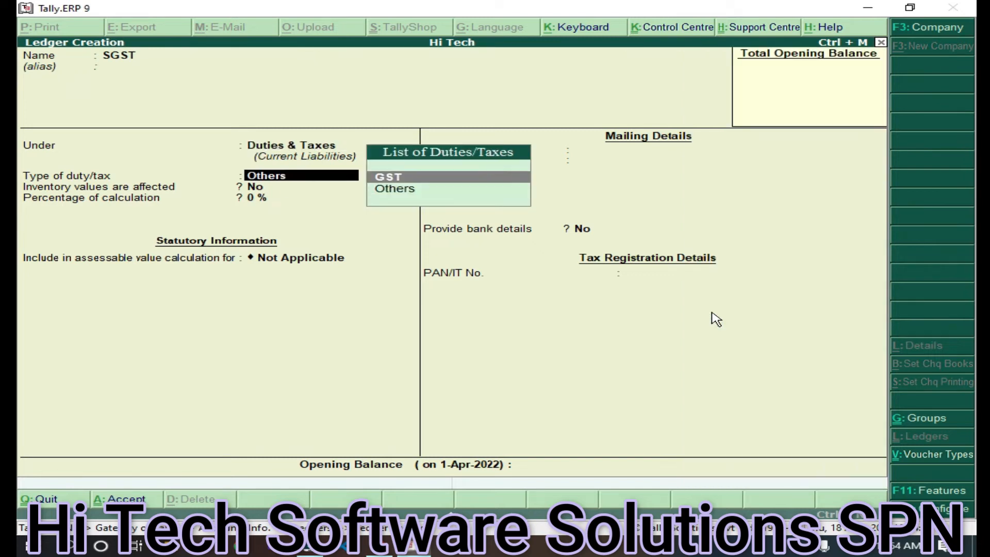
pyautogui.press('Return')
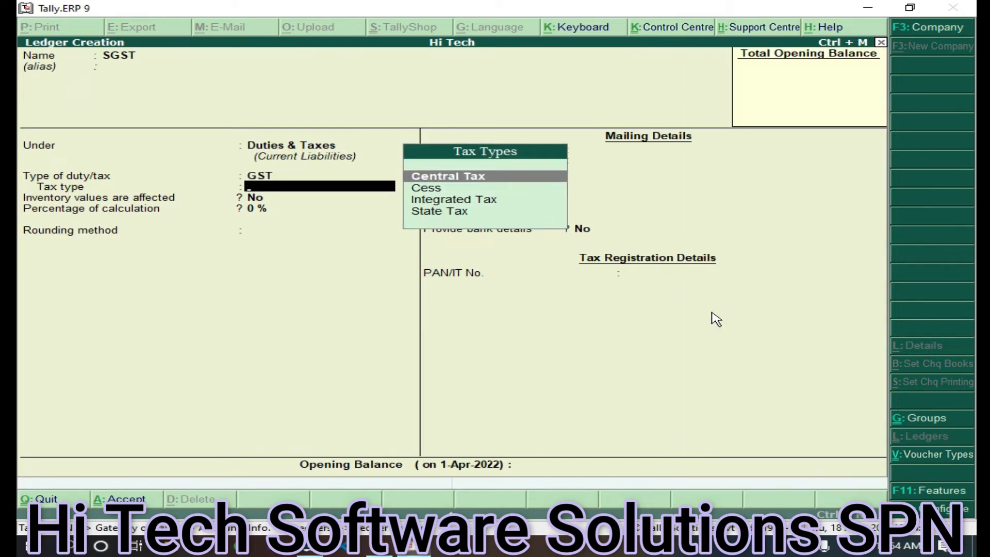
pyautogui.press('Down')
pyautogui.press('Down')
pyautogui.press('Down')
pyautogui.press('Return')
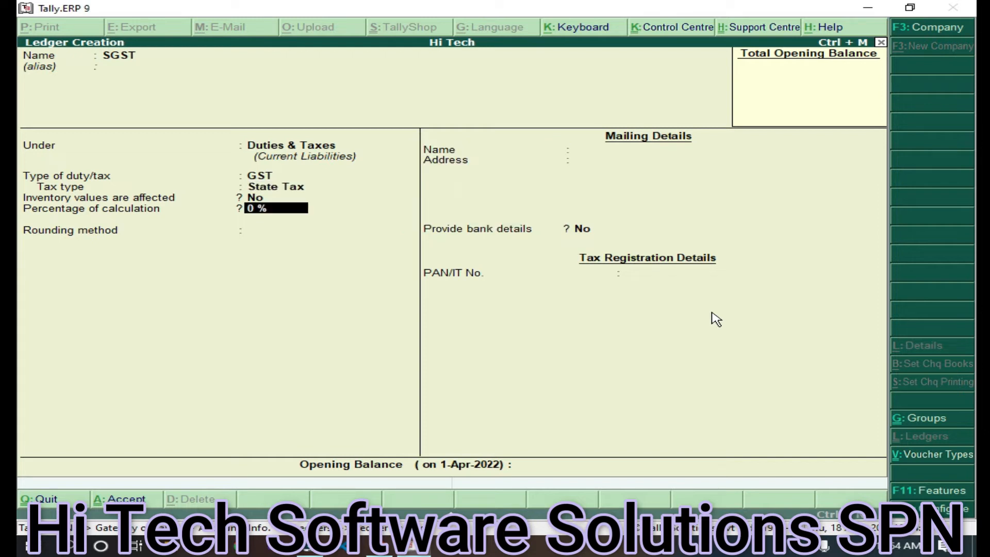
pyautogui.press('Return')
pyautogui.hotkey('ctrl', 'a')
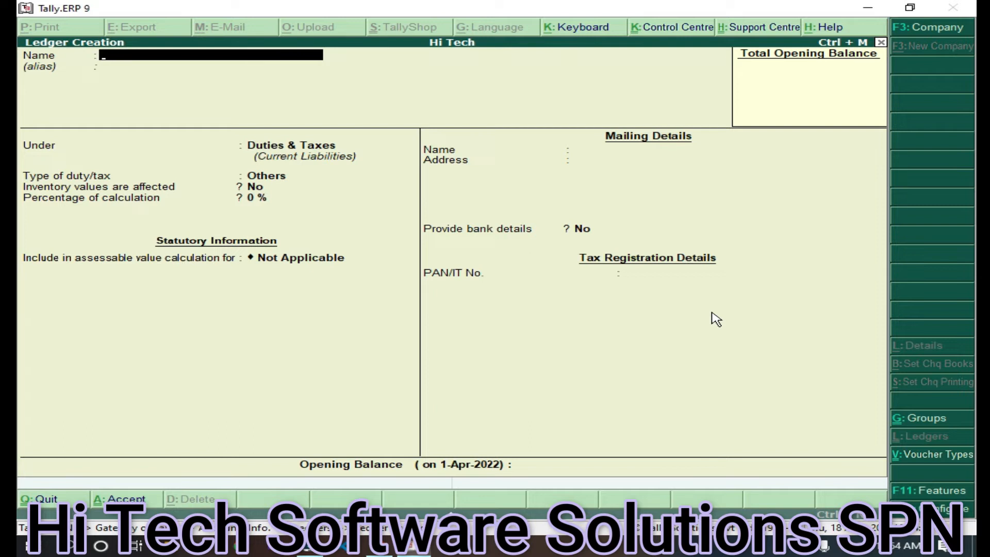
# Exit Ledger Creation and the Ledgers menu, declining to quit Tally
pyautogui.press('Escape')
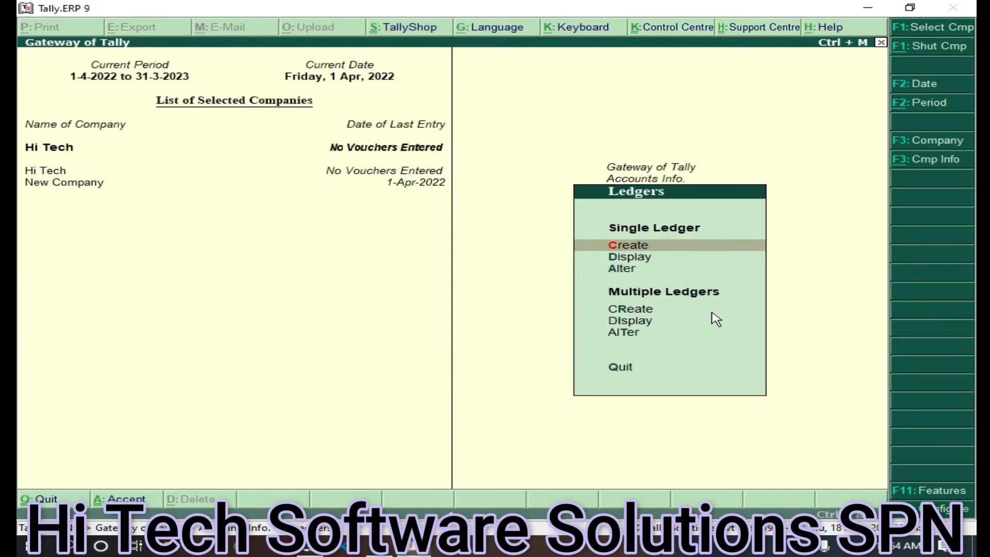
pyautogui.press('Escape')
pyautogui.press('Escape')
pyautogui.press('Escape')
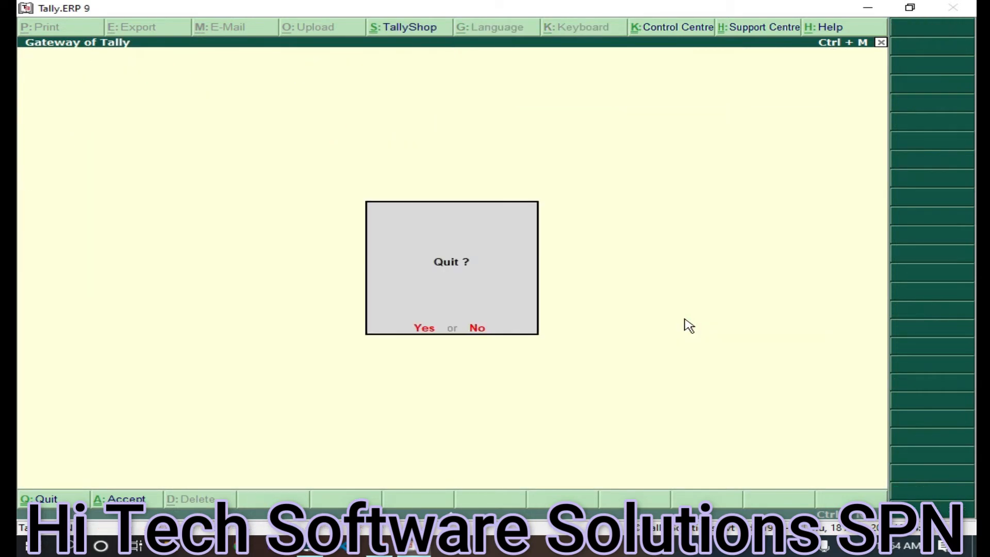
pyautogui.press('Escape')
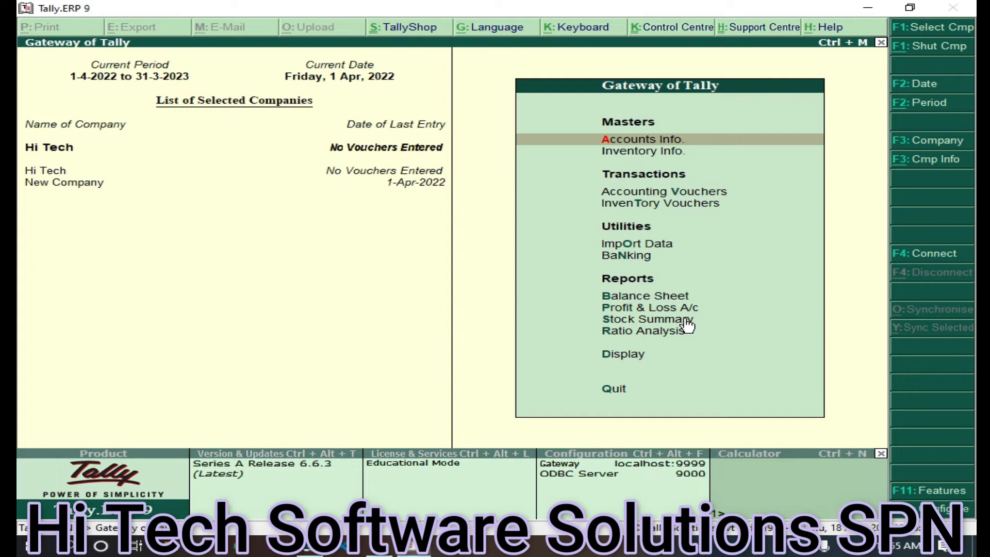
# Start a new unit of measure from Inventory Info > Units of Measure
pyautogui.press('Down')
pyautogui.press('Return')
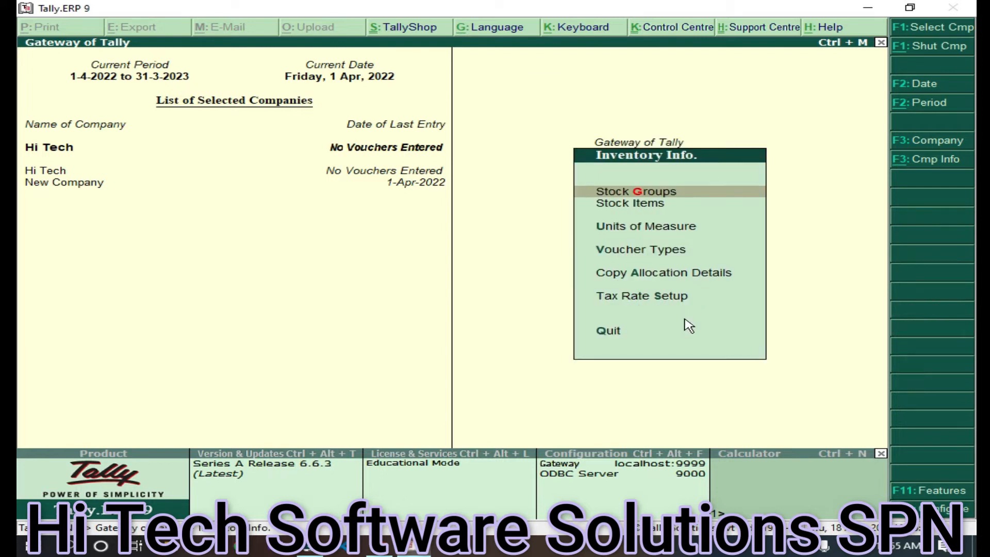
pyautogui.press('Down')
pyautogui.press('Down')
pyautogui.press('Return')
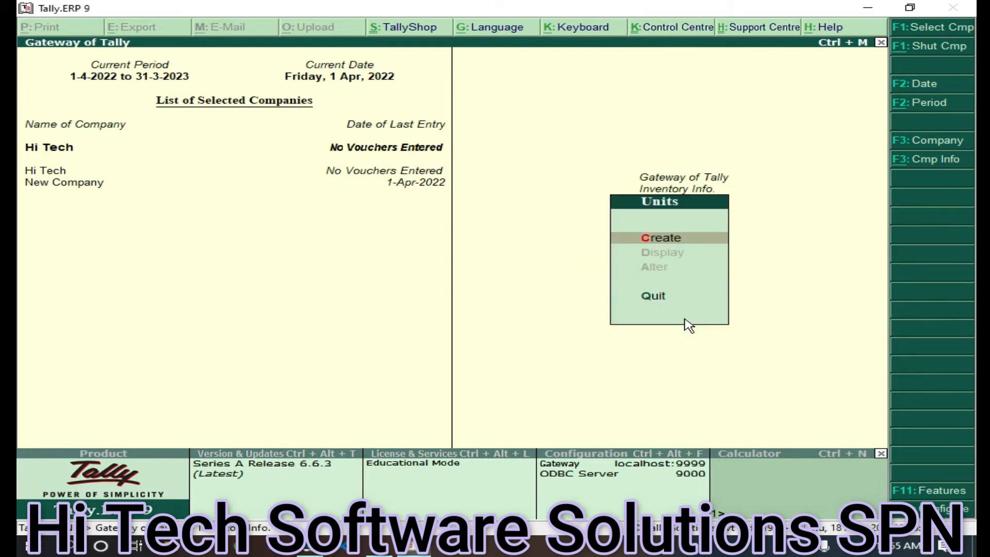
pyautogui.press('Return')
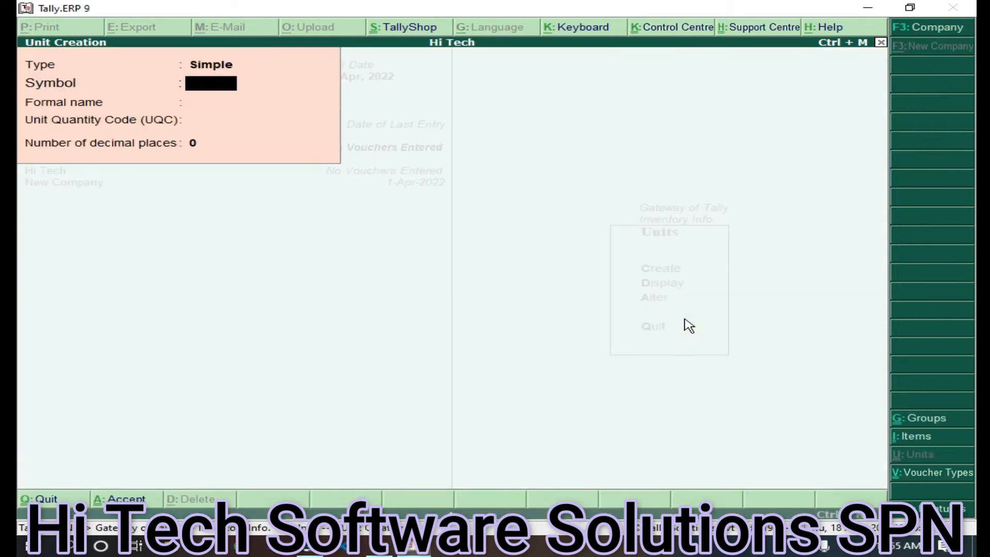
# Save simple unit 'pcs' with quantity code PCS-PIECES, then return to Inventory Info
pyautogui.write('pcs')
pyautogui.press('Return')
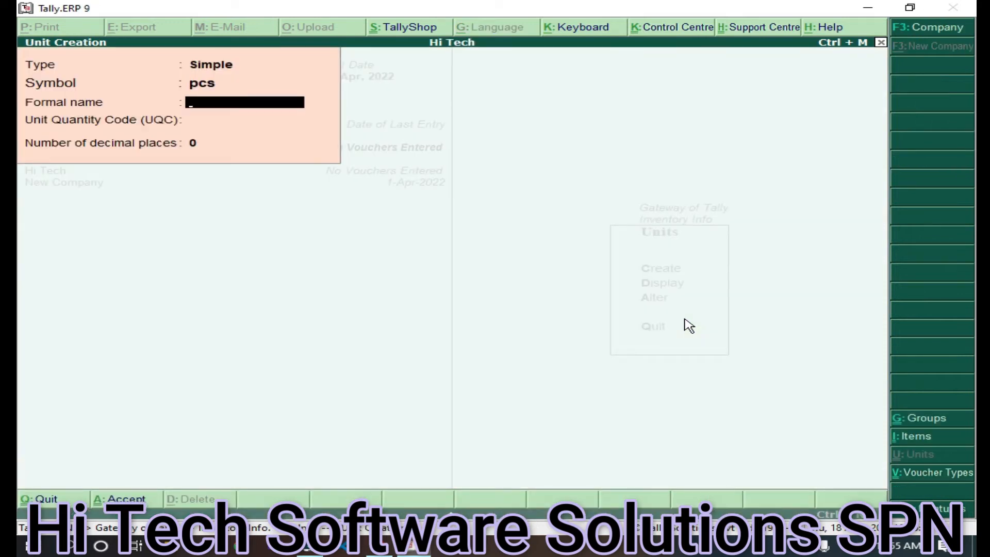
pyautogui.press('Return')
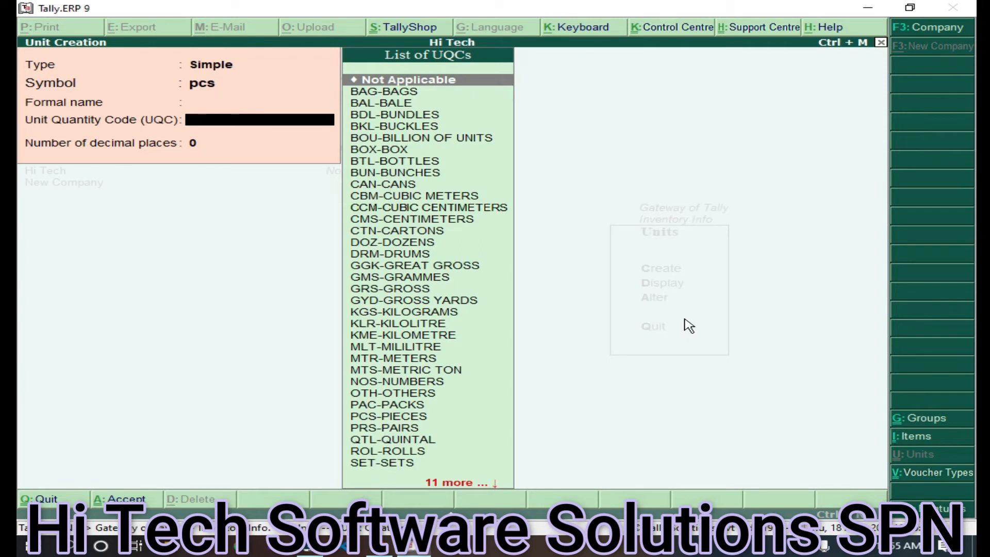
pyautogui.write('pie')
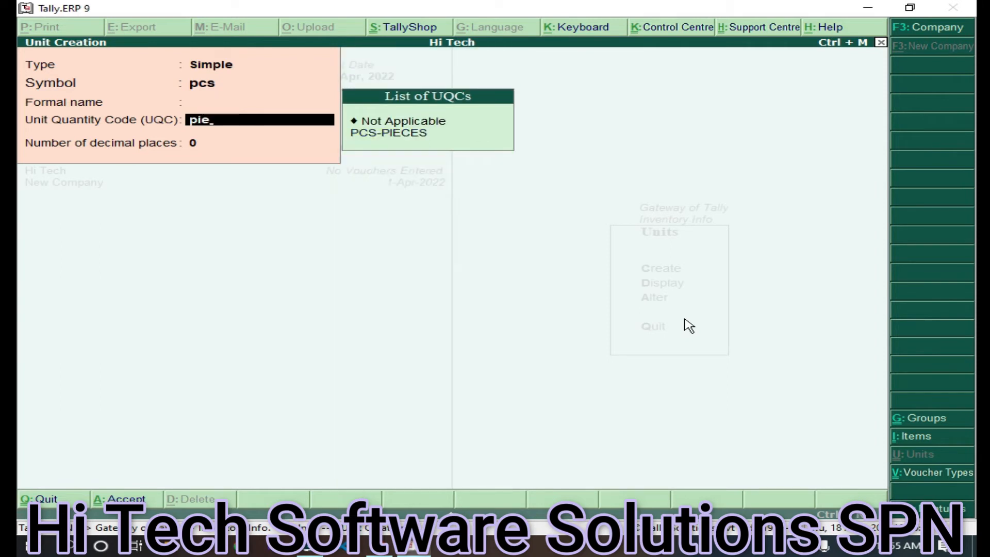
pyautogui.press('Down')
pyautogui.press('Return')
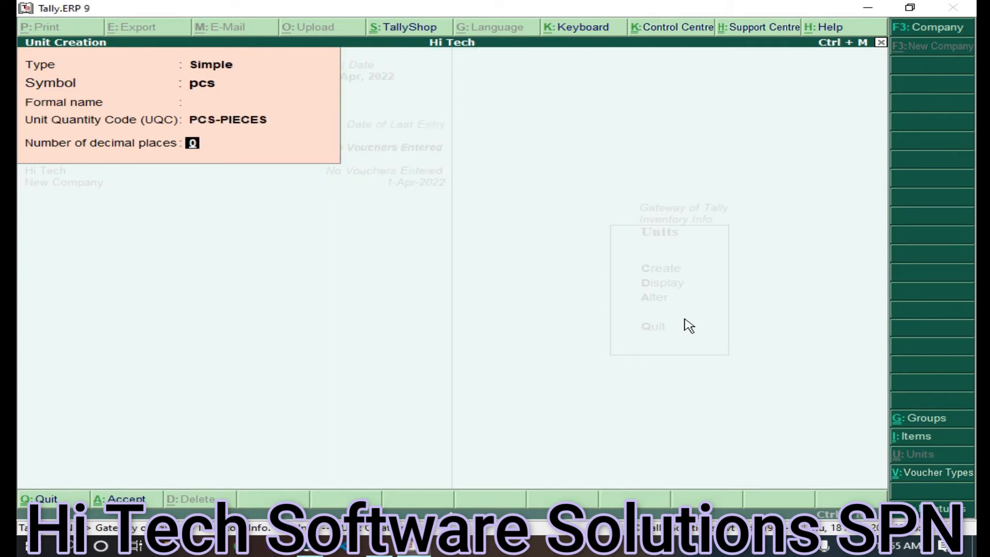
pyautogui.hotkey('ctrl', 'a')
pyautogui.press('Escape')
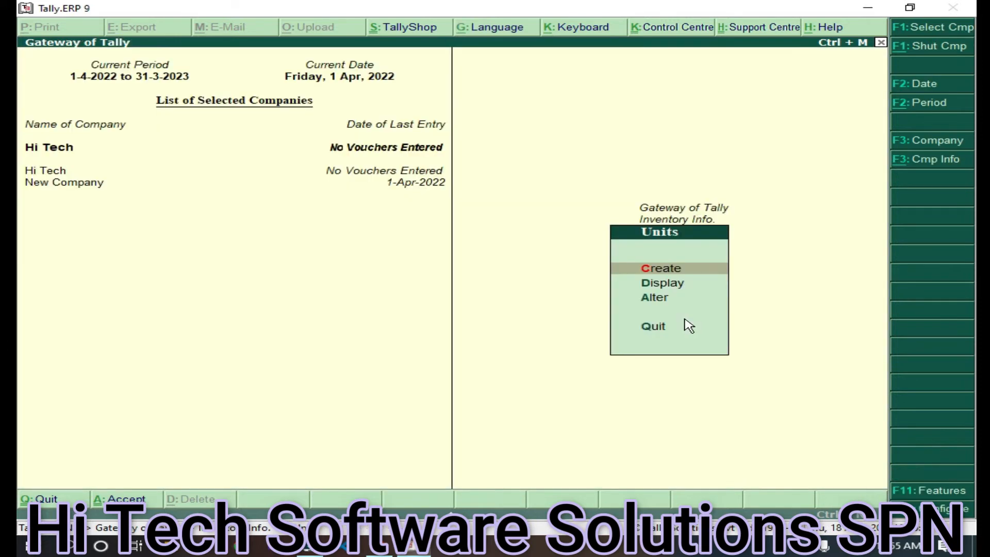
pyautogui.press('Escape')
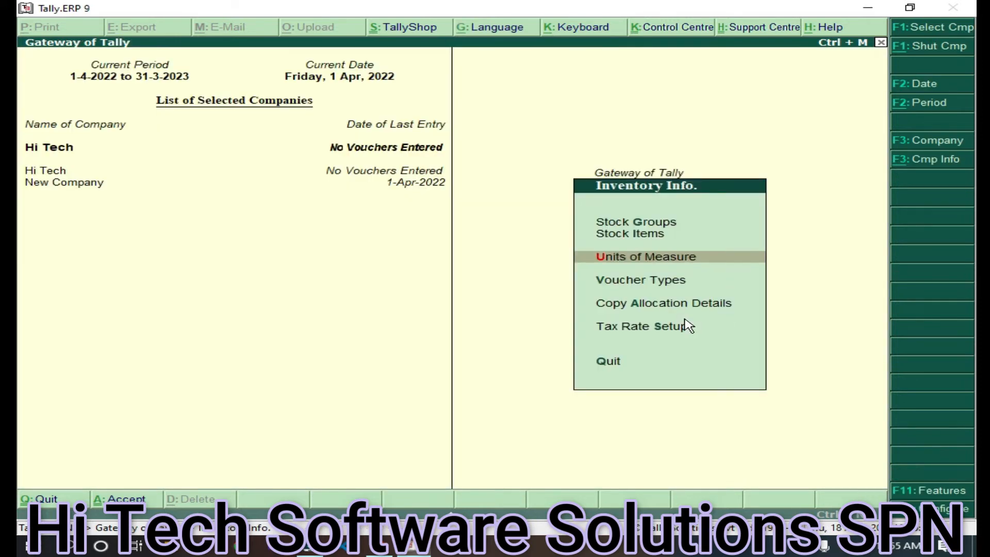
# Add stock group 'Computers' under Primary without quantities, then exit Stock Group Creation
pyautogui.press('Up')
pyautogui.press('Up')
pyautogui.press('Return')
pyautogui.press('Return')
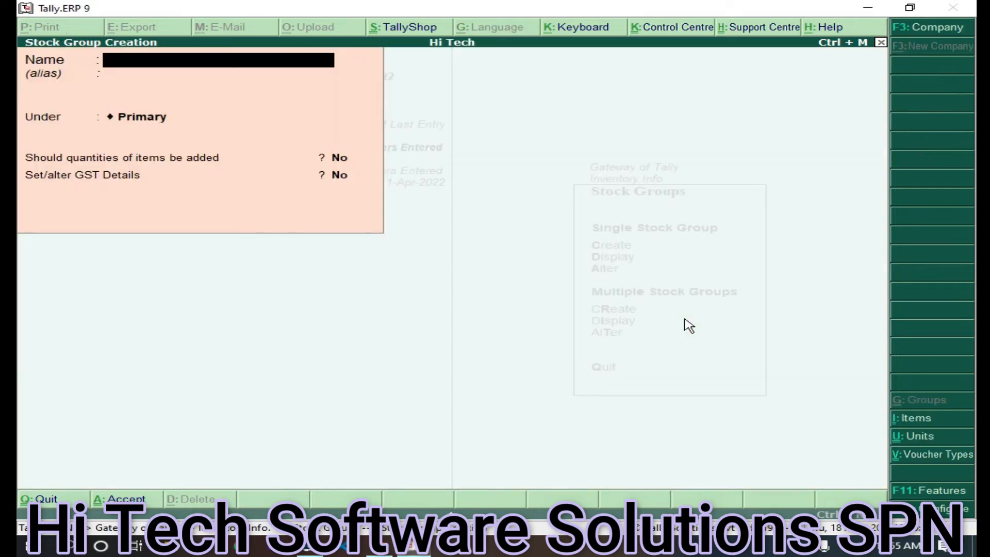
pyautogui.write('Computers')
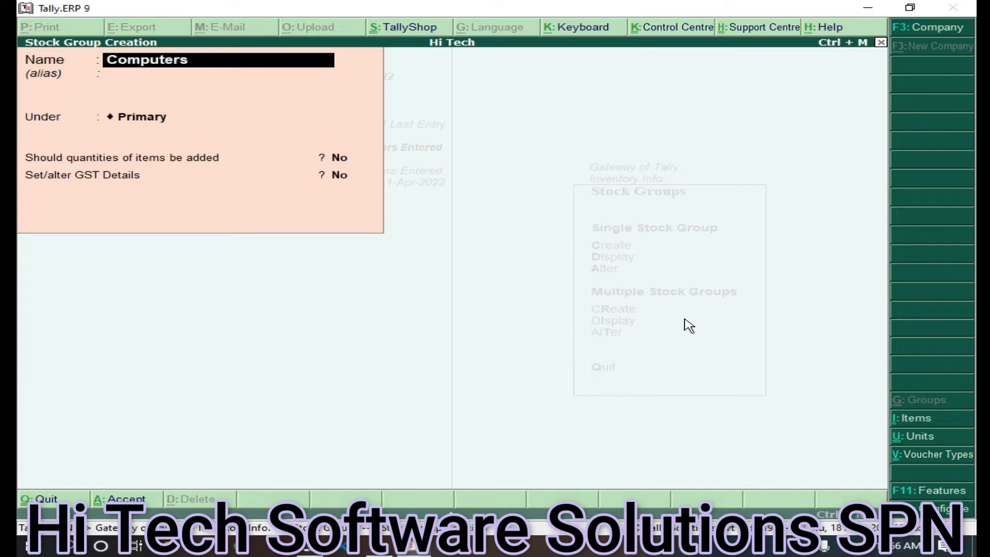
pyautogui.press('Return')
pyautogui.press('Return')
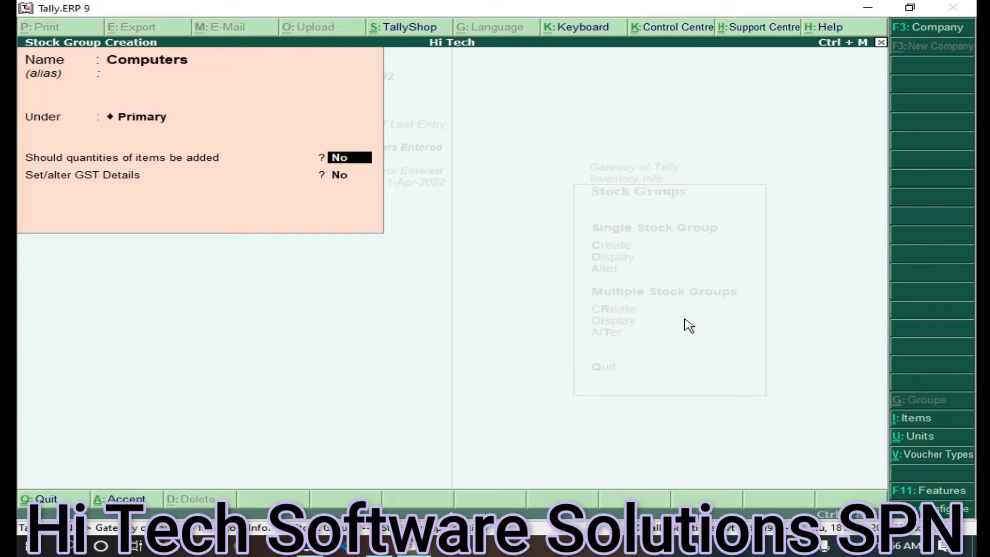
pyautogui.press('Return')
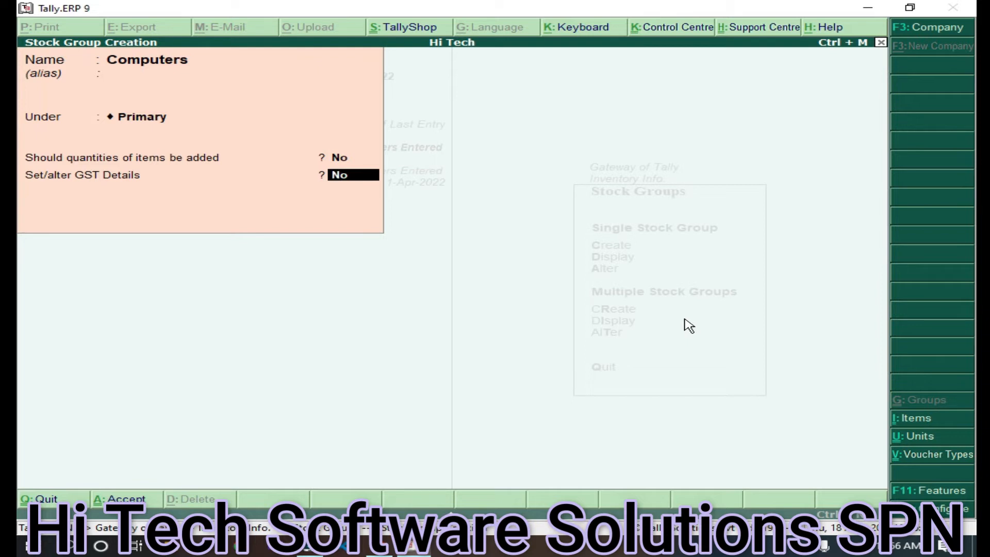
pyautogui.hotkey('ctrl', 'a')
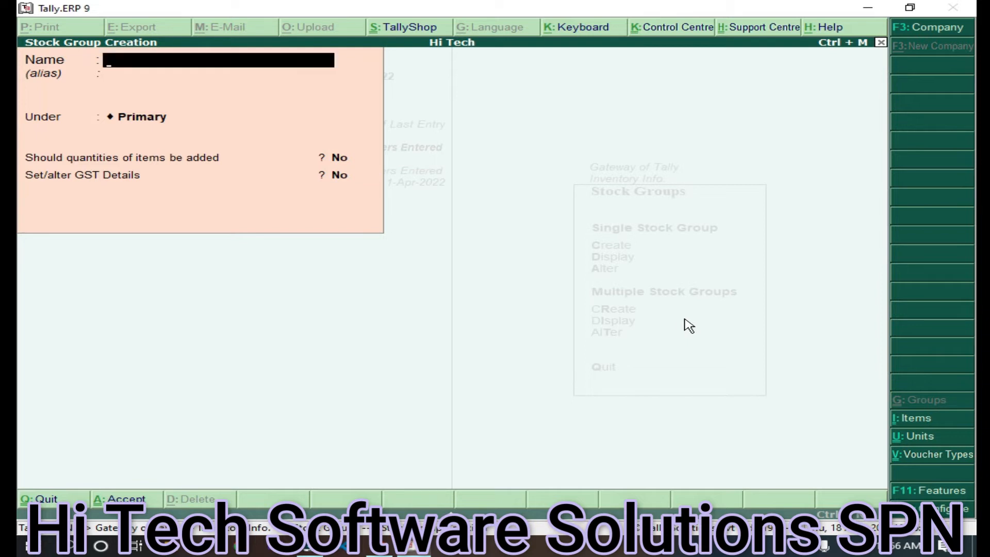
pyautogui.press('Escape')
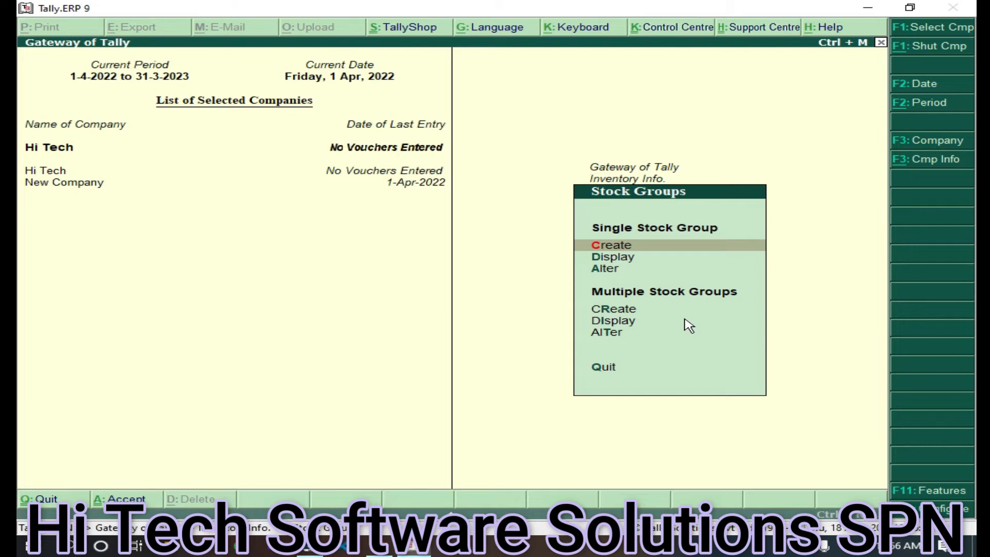
# Start a new stock item named Laptop from Inventory Info's Stock Items
pyautogui.press('Escape')
pyautogui.press('Down')
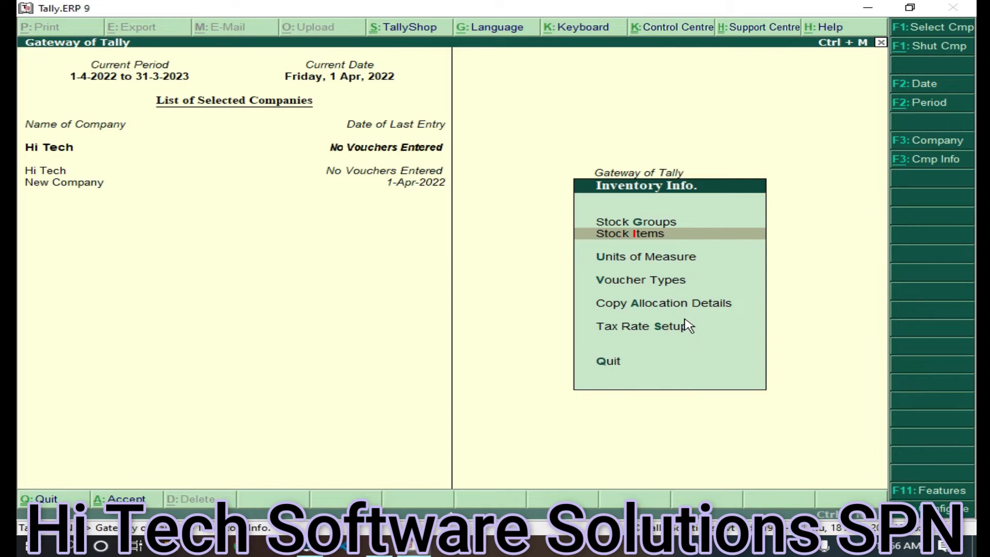
pyautogui.press('Return')
pyautogui.press('Return')
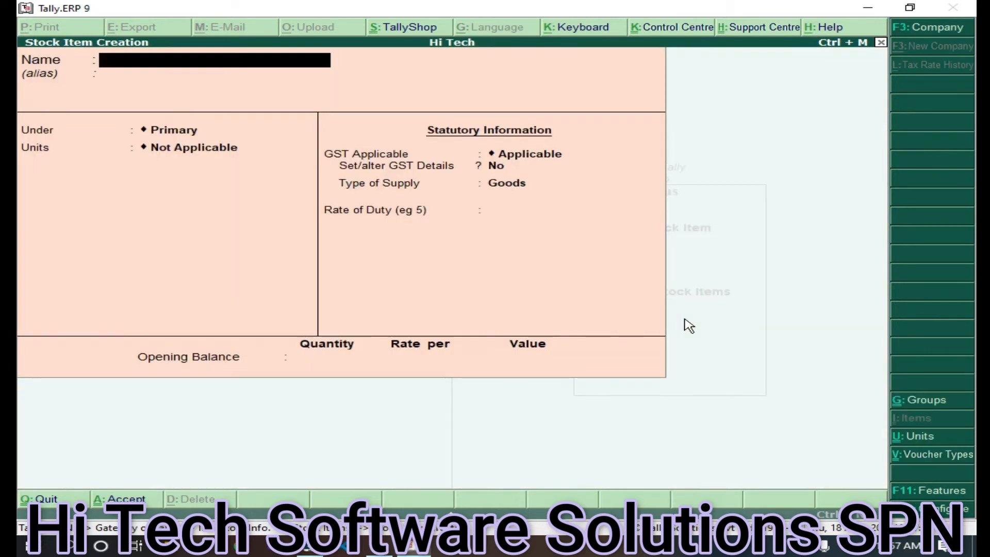
pyautogui.write('Laptop')
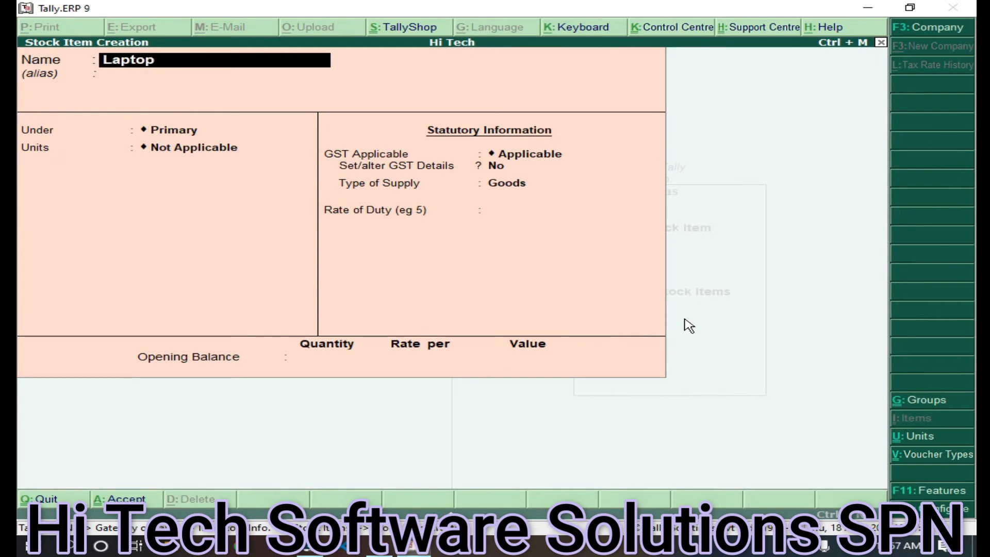
pyautogui.press('Return')
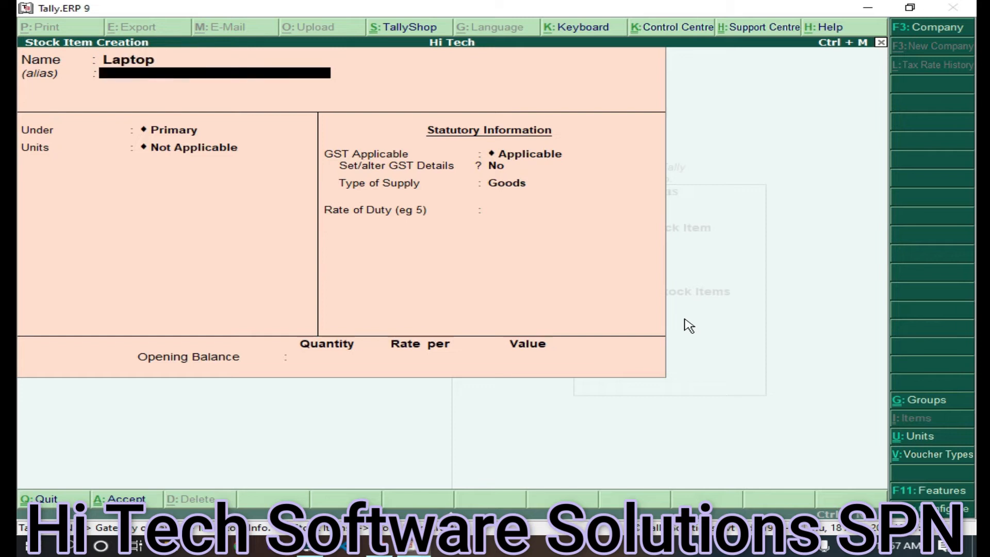
# Put Laptop under Computers with pcs as its unit and turn on Set/alter GST Details
pyautogui.press('Return')
pyautogui.press('Down')
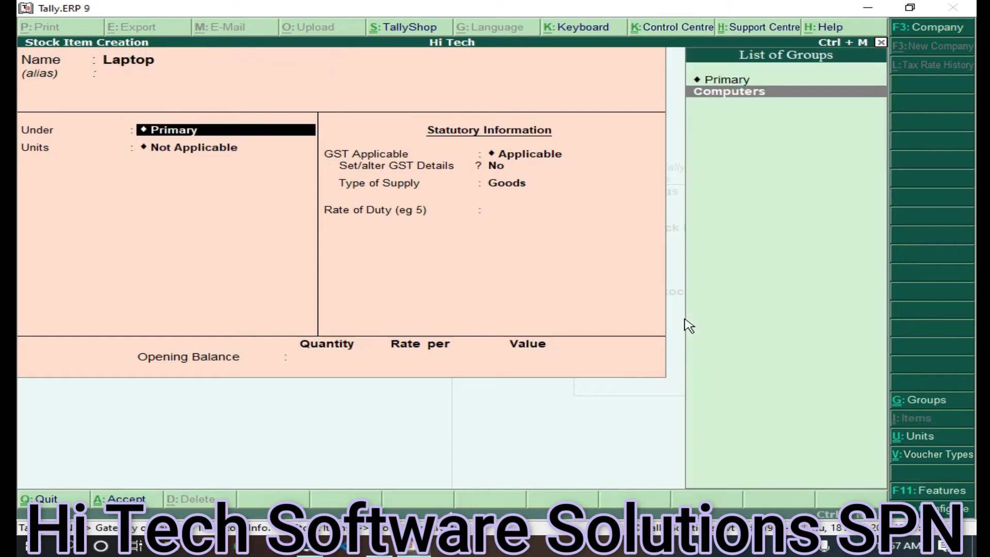
pyautogui.press('Return')
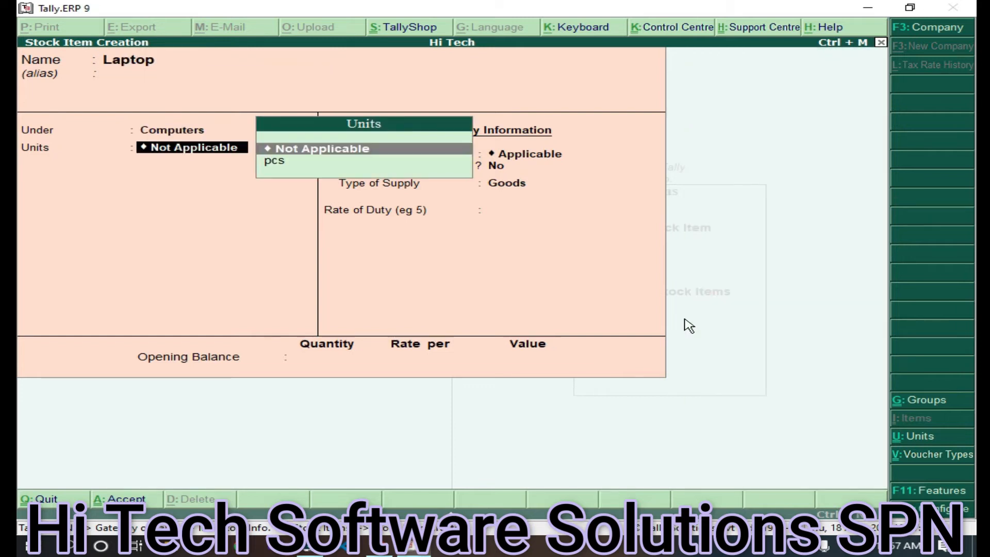
pyautogui.press('Down')
pyautogui.press('Return')
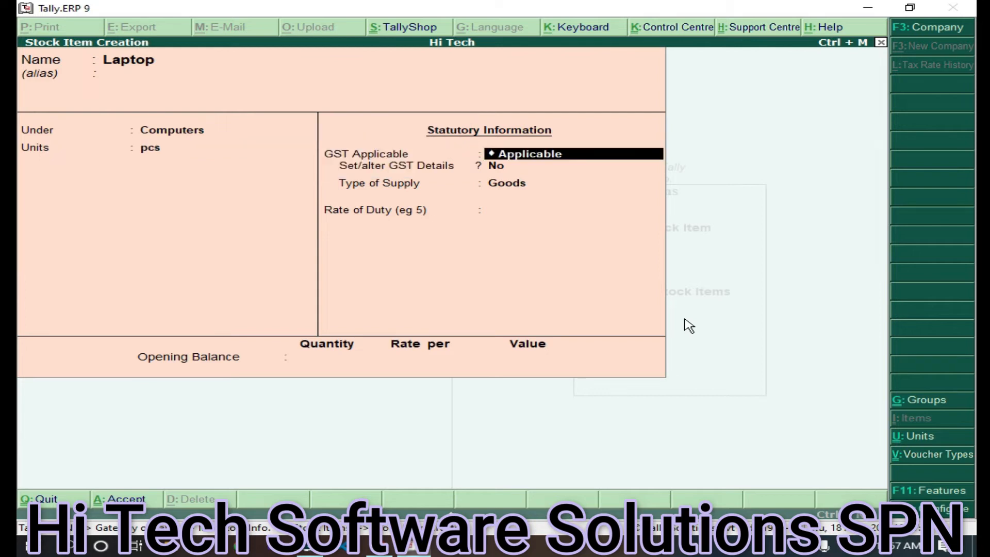
pyautogui.press('Return')
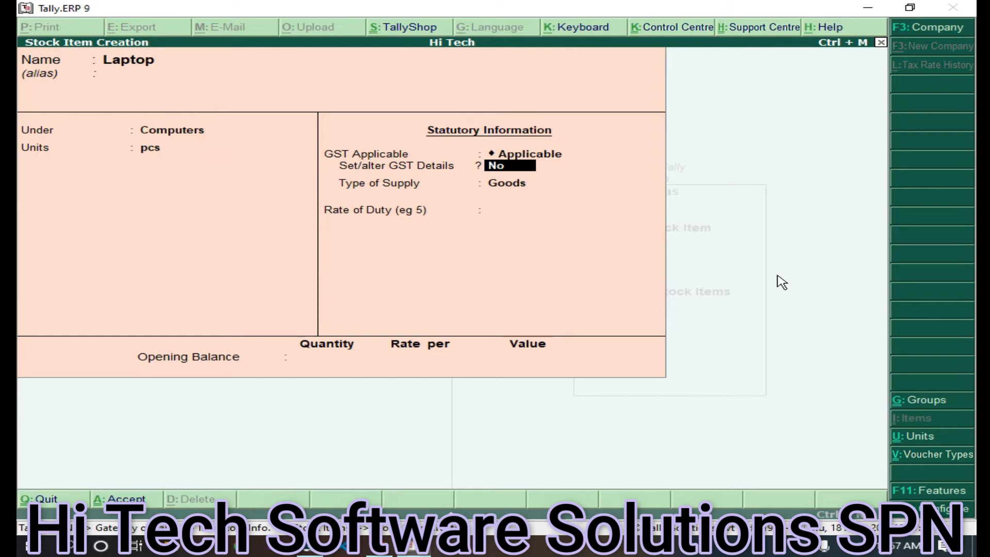
pyautogui.click(524, 175)
# Make Laptop's GST On Value and Taxable, with 24% integrated tax
pyautogui.press('Return')
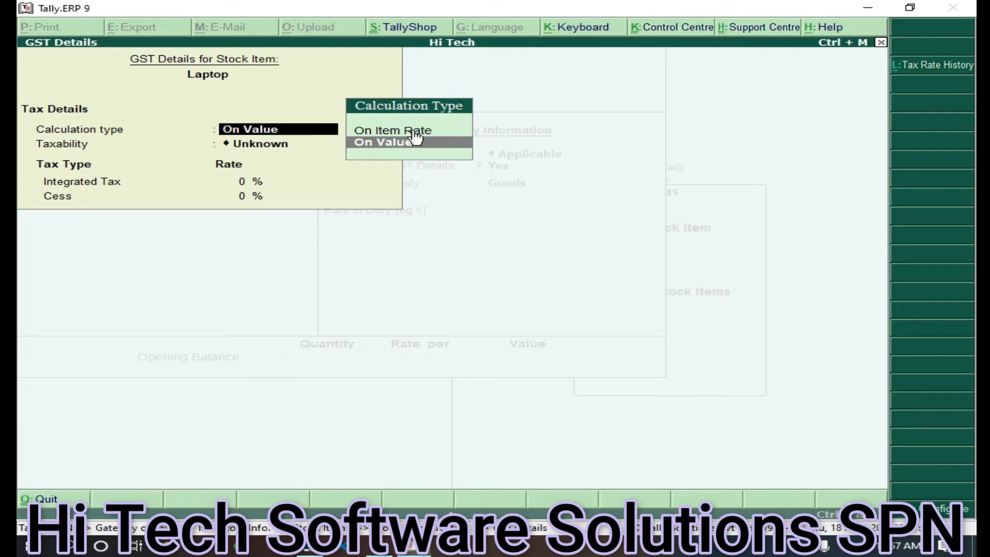
pyautogui.click(469, 150)
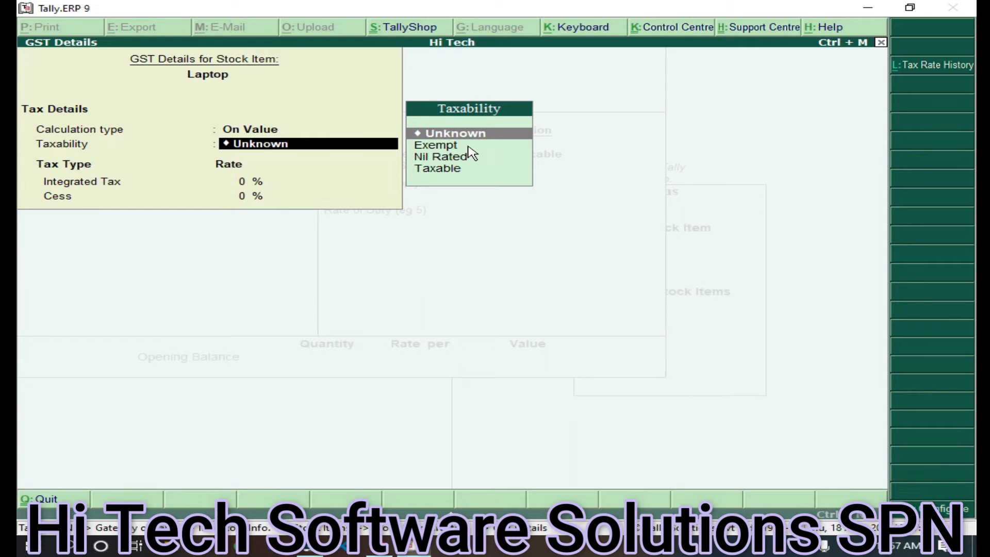
pyautogui.press('Down')
pyautogui.press('Down')
pyautogui.press('Down')
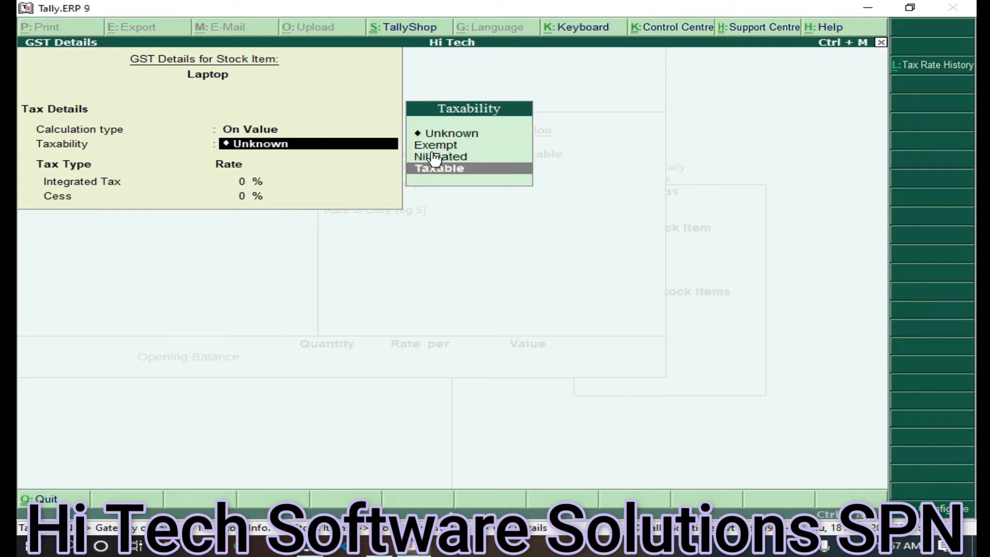
pyautogui.click(494, 173)
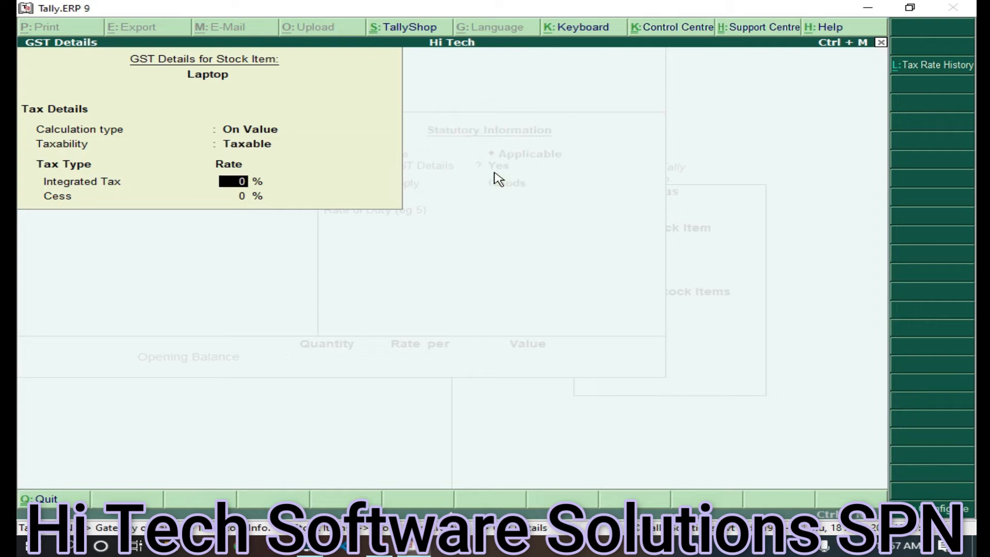
pyautogui.write('24')
pyautogui.press('Return')
pyautogui.press('Return')
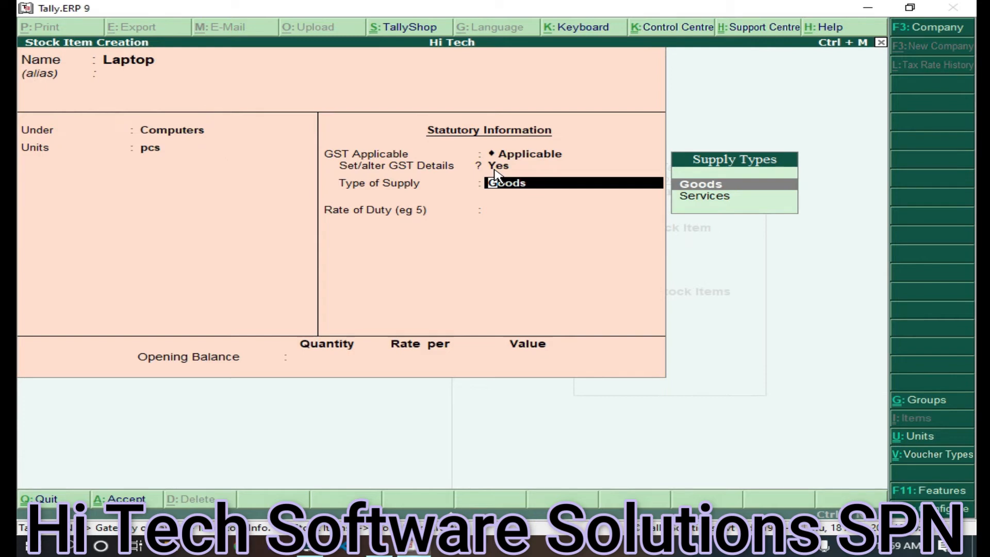
# Keep Goods as supply type and rate of duty 0, then save Laptop
pyautogui.press('Return')
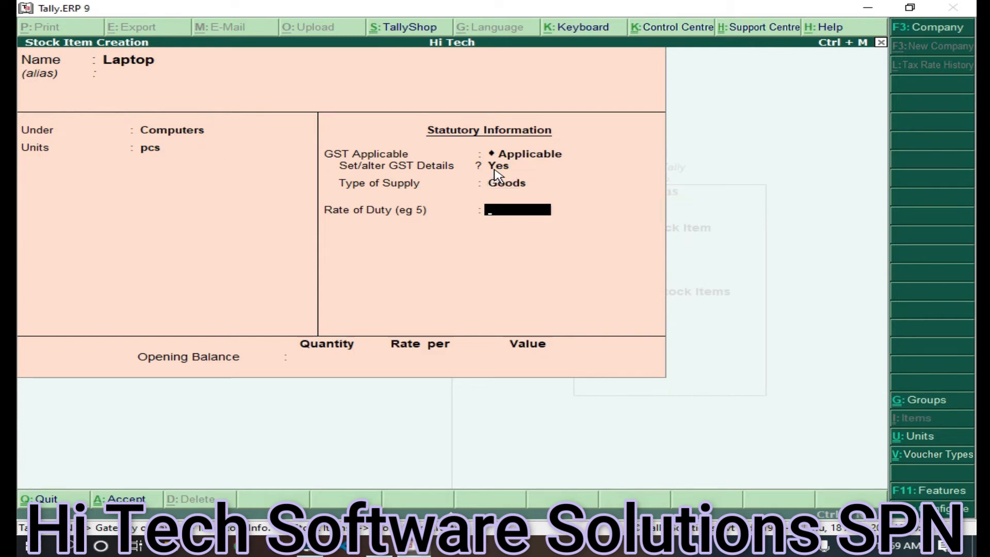
pyautogui.press('Return')
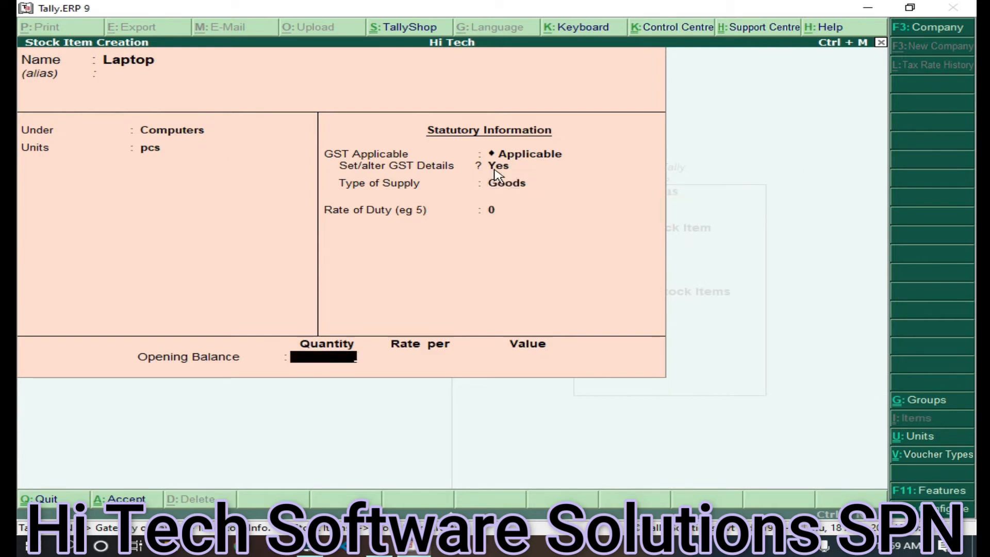
pyautogui.hotkey('ctrl', 'a')
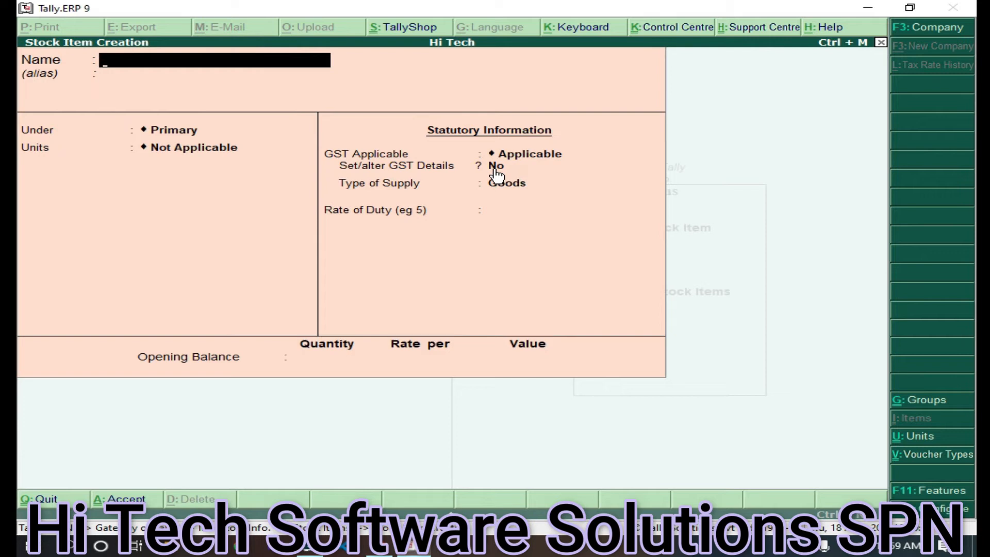
# Create stock item KeyBoards under Computers in pcs, with GST details turned on
pyautogui.write('KeyBoards')
pyautogui.press('Return')
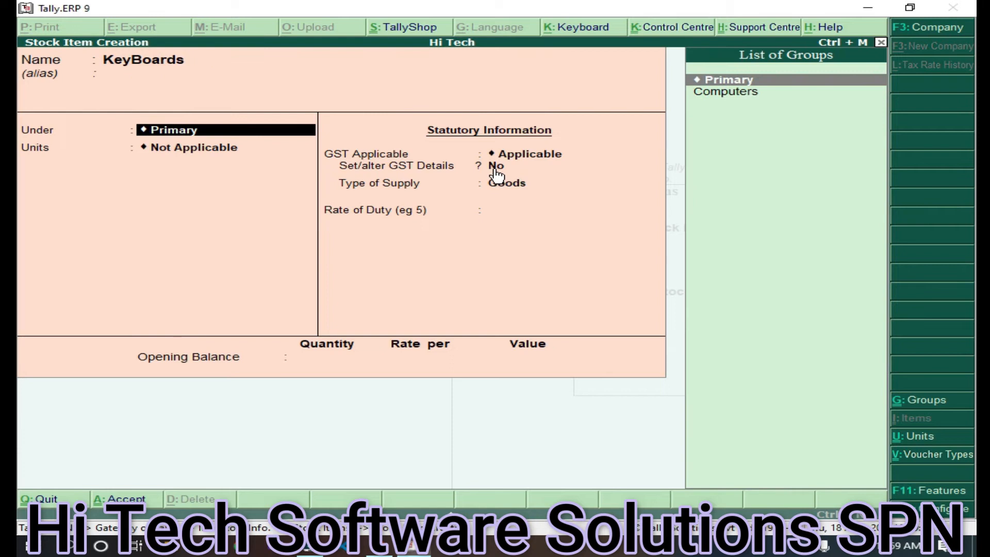
pyautogui.press('Down')
pyautogui.press('Return')
pyautogui.press('Down')
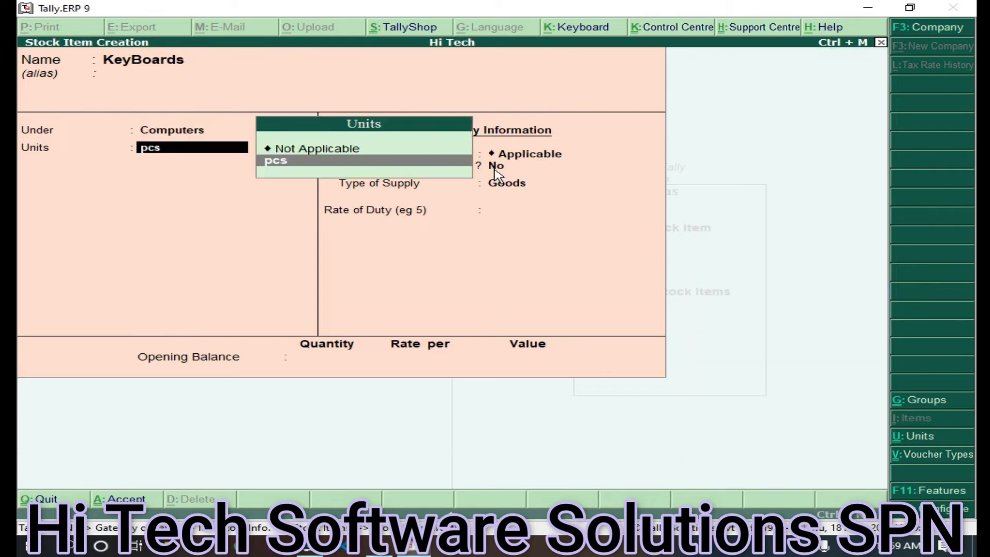
pyautogui.press('Return')
pyautogui.press('Return')
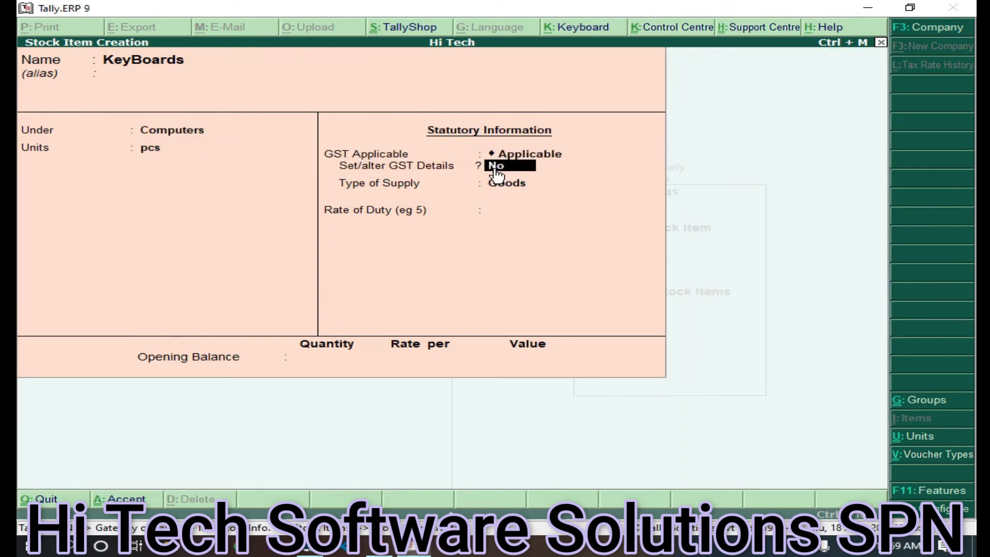
pyautogui.click(521, 168)
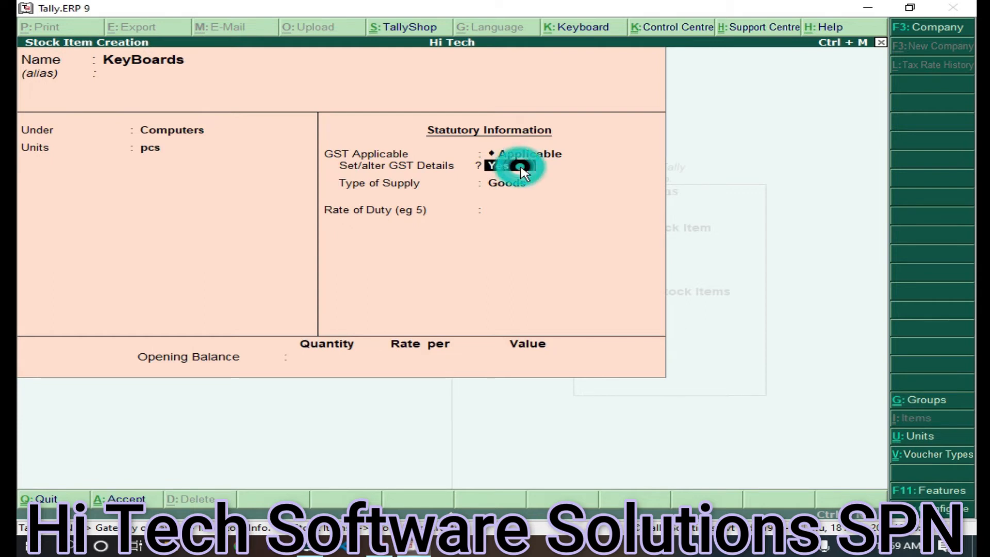
# Make KeyBoards' GST On Value and Taxable, with 18% integrated tax
pyautogui.press('Return')
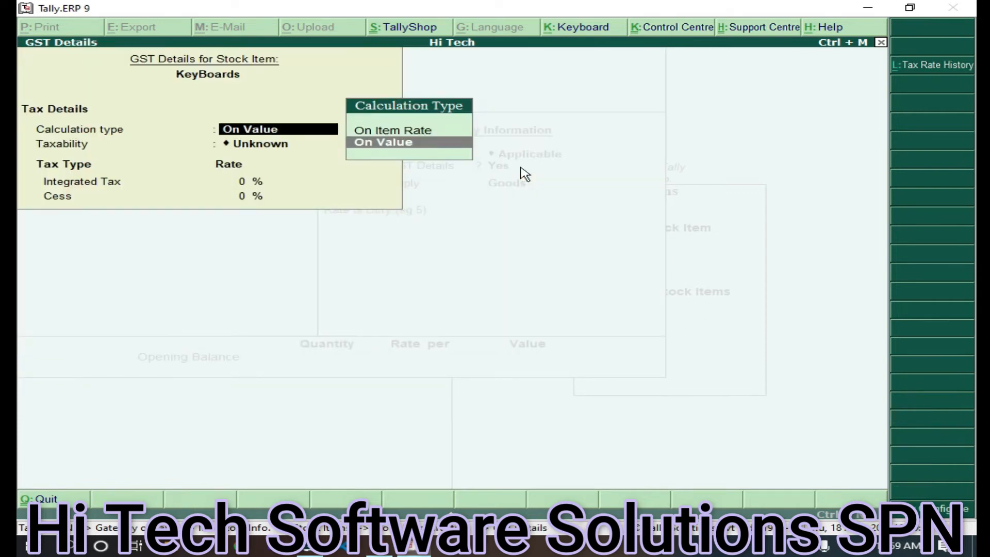
pyautogui.press('Return')
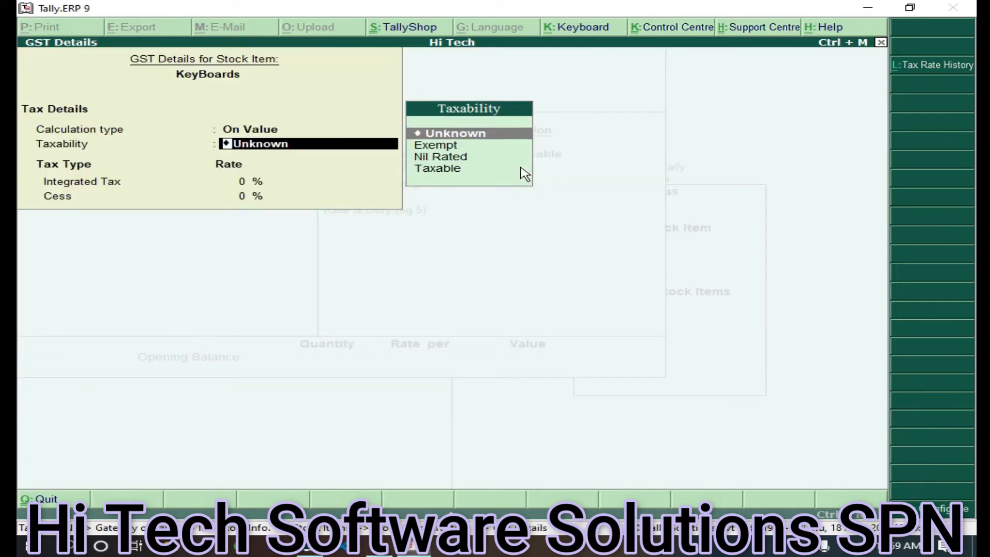
pyautogui.press('Down')
pyautogui.press('Down')
pyautogui.press('Down')
pyautogui.press('Return')
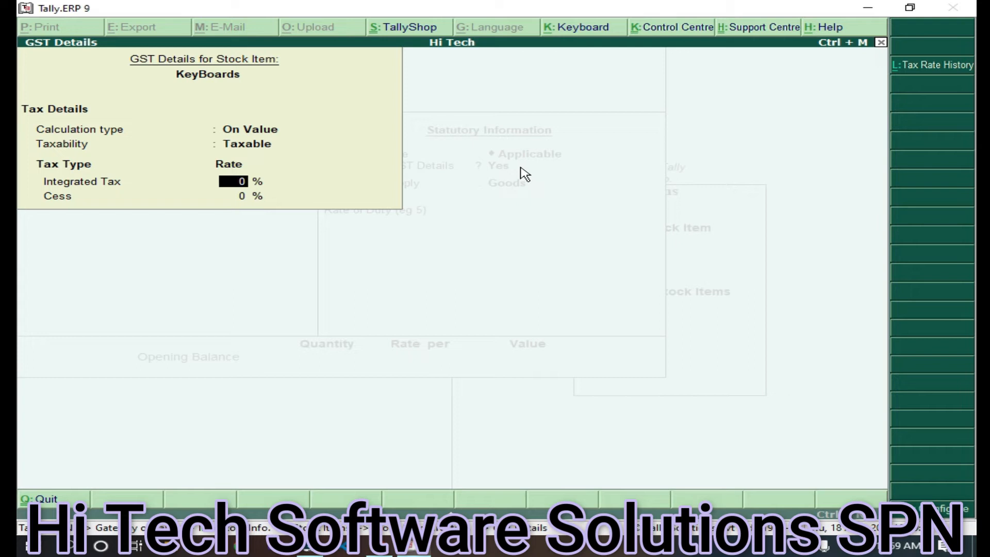
pyautogui.write('18')
pyautogui.press('Return')
pyautogui.press('Return')
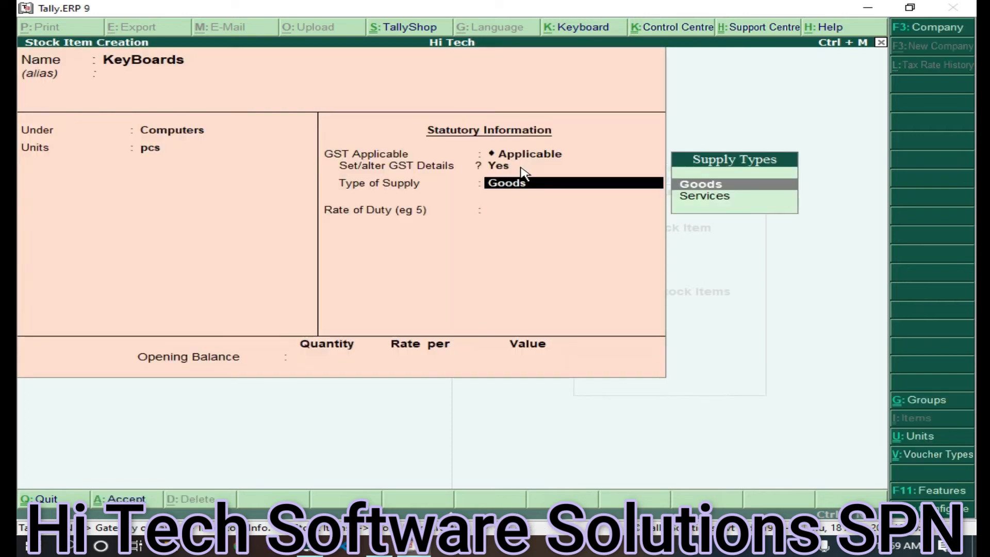
# Save KeyBoards and name the next stock item Mouses
pyautogui.press('Return')
pyautogui.press('Return')
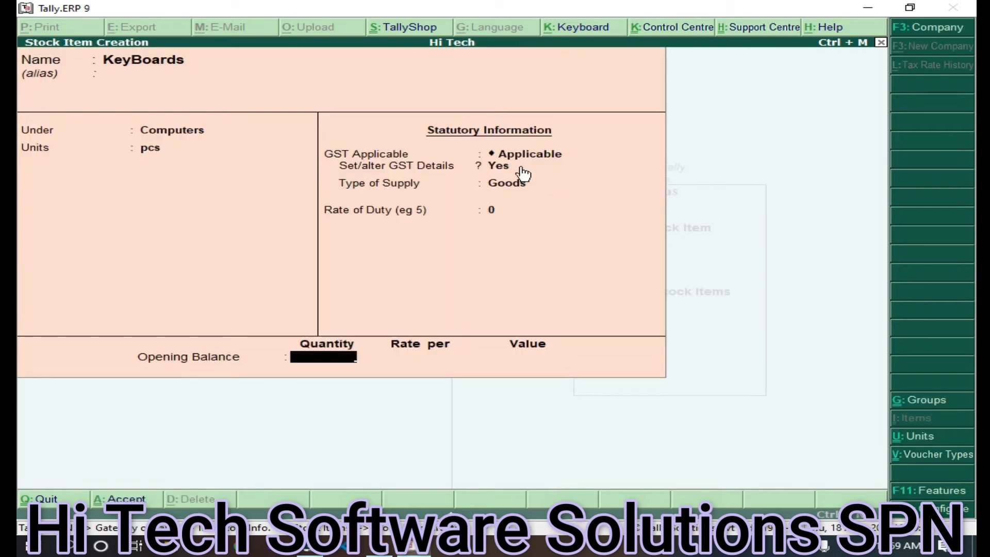
pyautogui.hotkey('ctrl', 'a')
pyautogui.write('Mouses')
# Place Mouses under Computers in pcs and set Set/alter GST Details to Yes
pyautogui.press('Return')
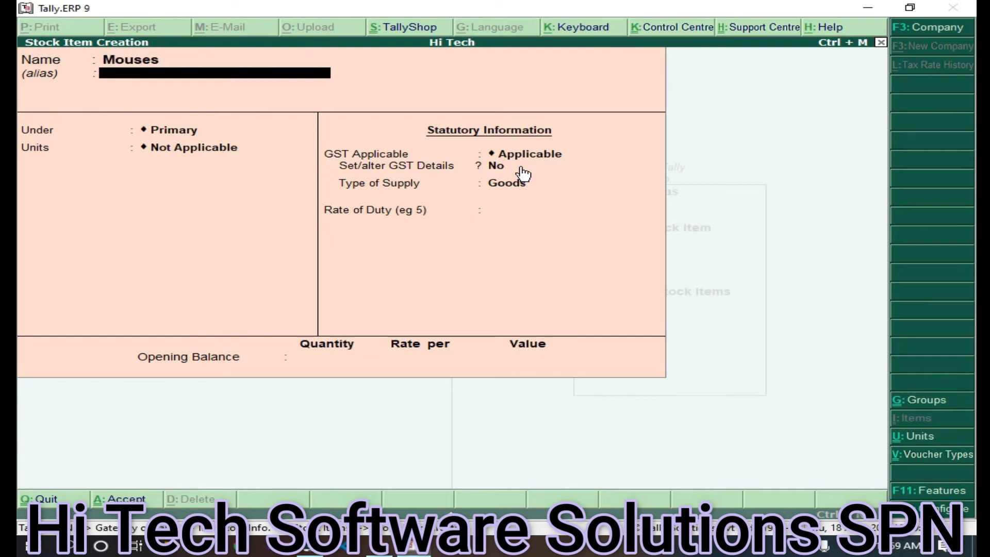
pyautogui.press('Return')
pyautogui.press('Down')
pyautogui.press('Return')
pyautogui.press('Down')
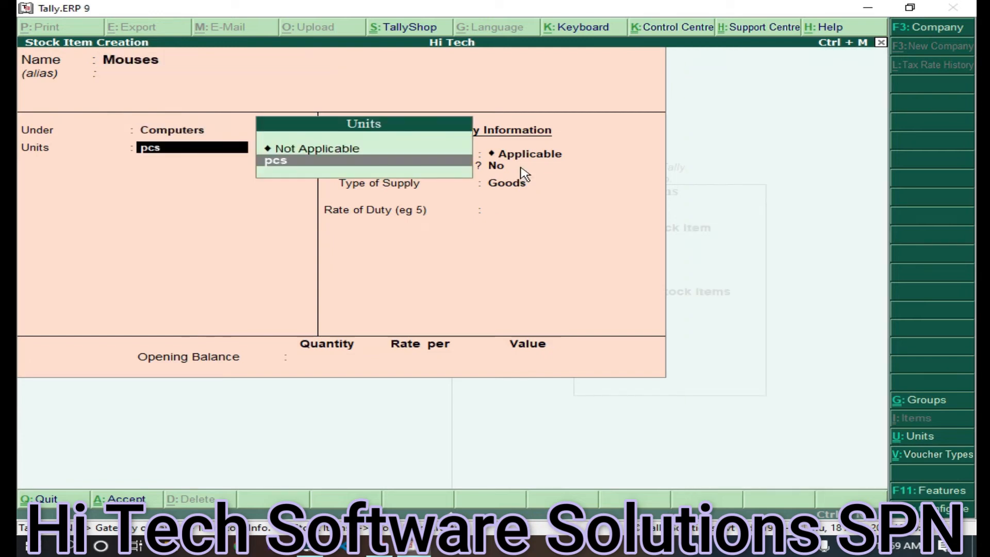
pyautogui.press('Return')
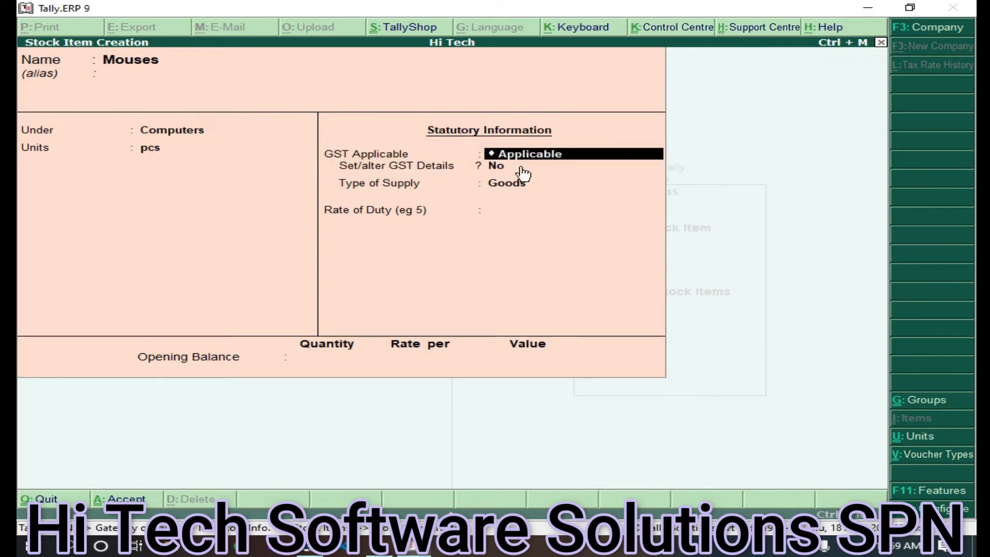
pyautogui.click(520, 167)
pyautogui.click(519, 167)
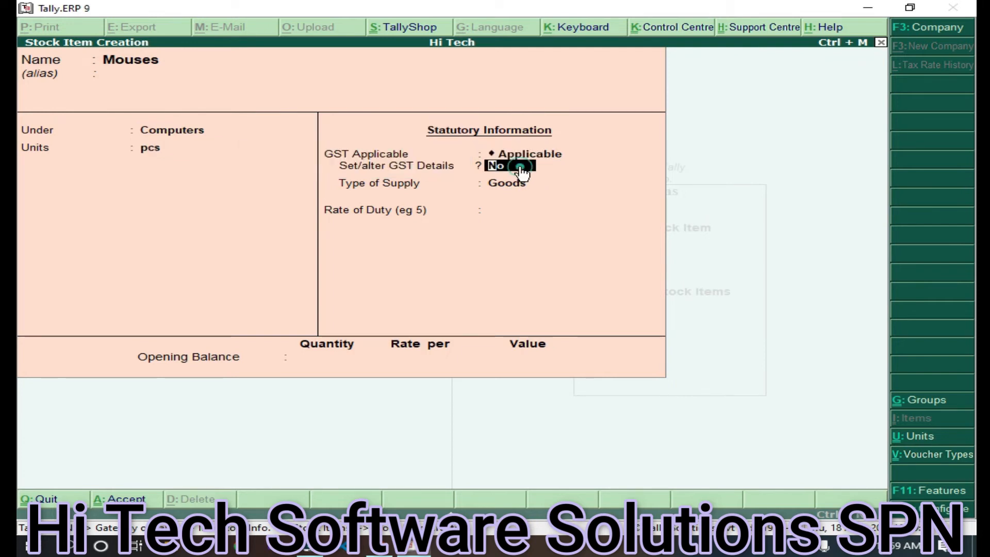
pyautogui.click(520, 167)
pyautogui.click(520, 167)
pyautogui.click(519, 166)
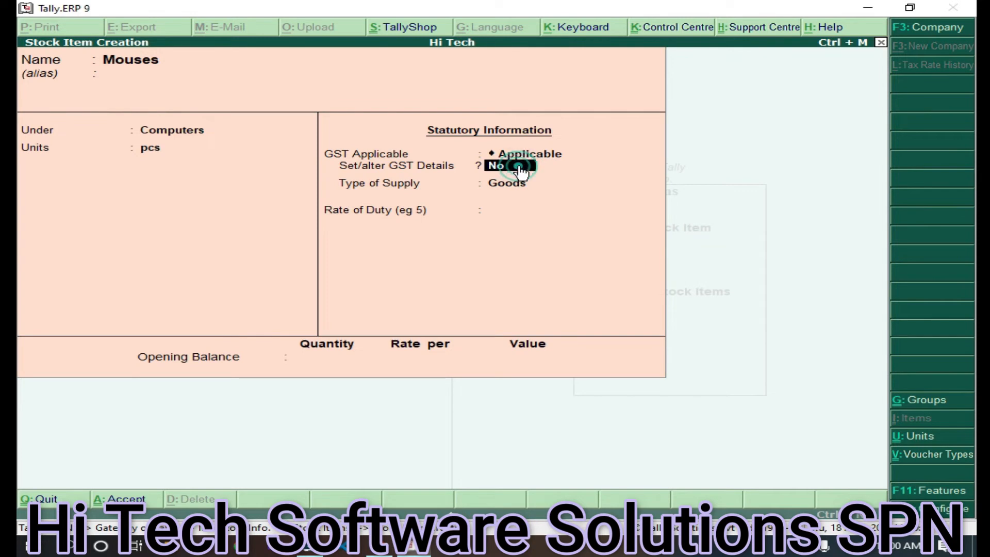
pyautogui.press('y')
# Make Mouses' GST On Value and Taxable at 12% integrated tax, then finish the item
pyautogui.press('Return')
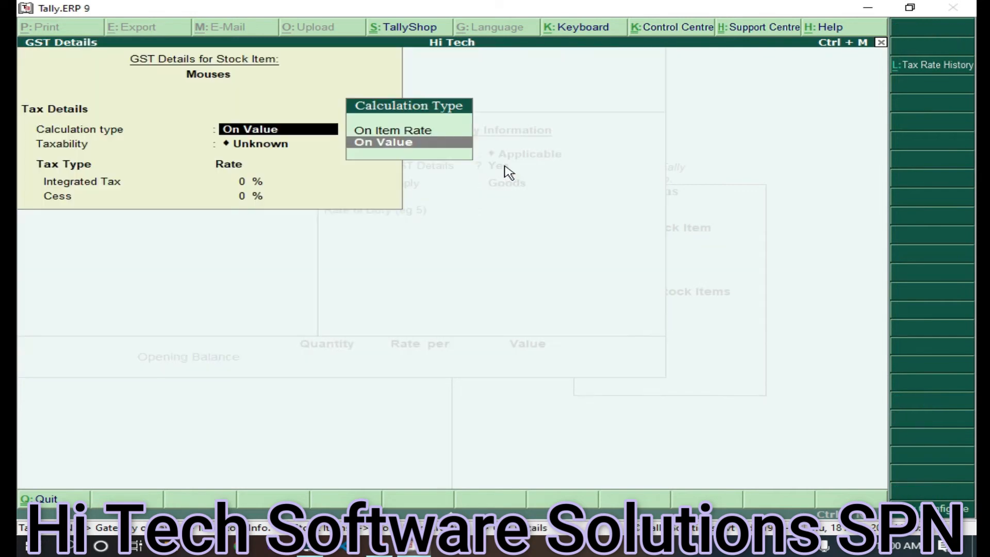
pyautogui.press('Return')
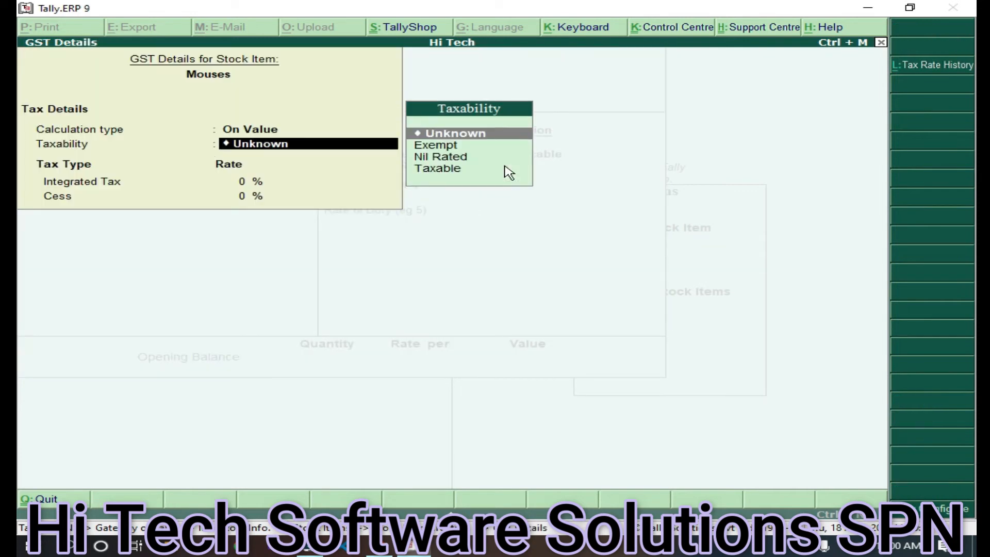
pyautogui.press('Down')
pyautogui.press('Down')
pyautogui.press('Return')
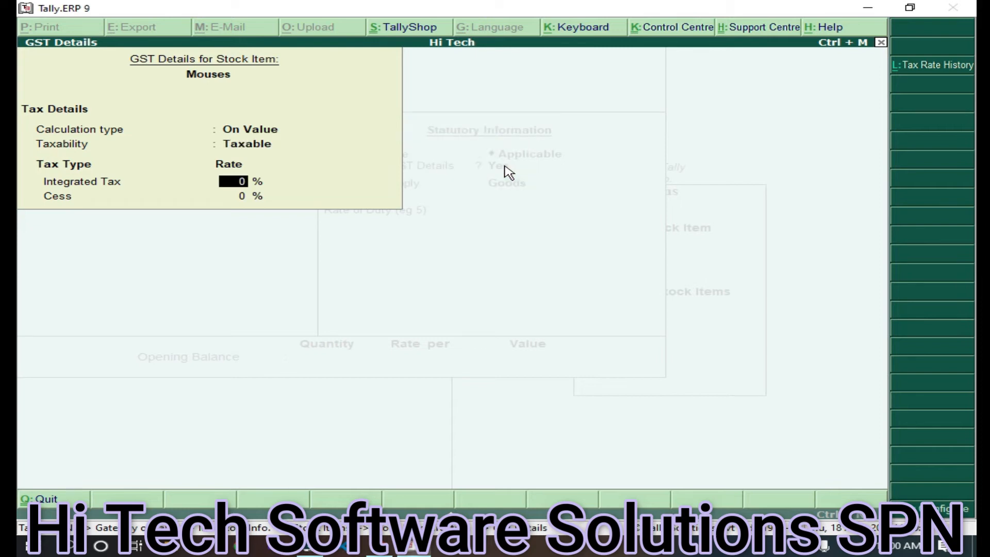
pyautogui.write('18')
pyautogui.press('BackSpace')
pyautogui.press('BackSpace')
pyautogui.write('12')
pyautogui.press('Return')
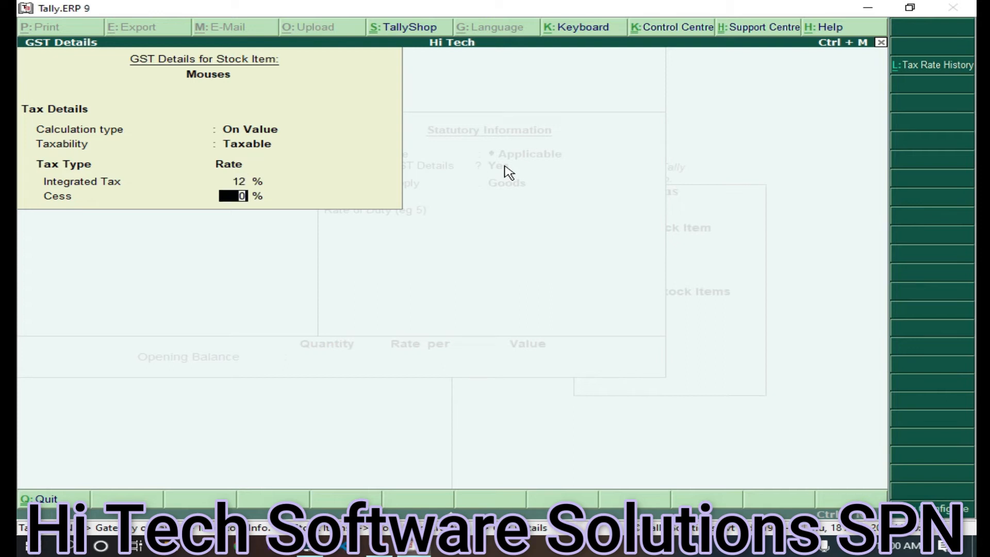
pyautogui.press('Return')
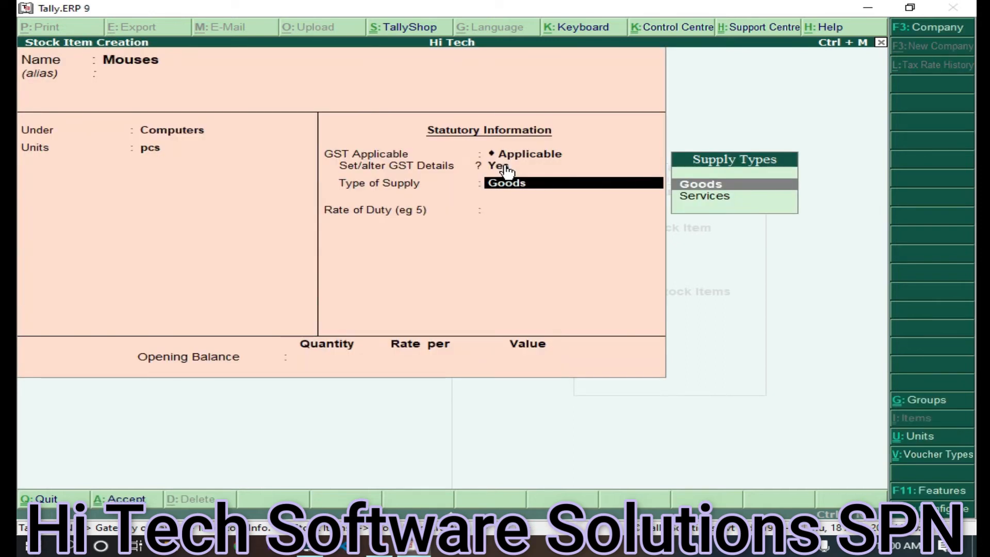
pyautogui.press('Escape')
# Leave stock item creation and return to Gateway of Tally without quitting
pyautogui.press('y')
pyautogui.press('Escape')
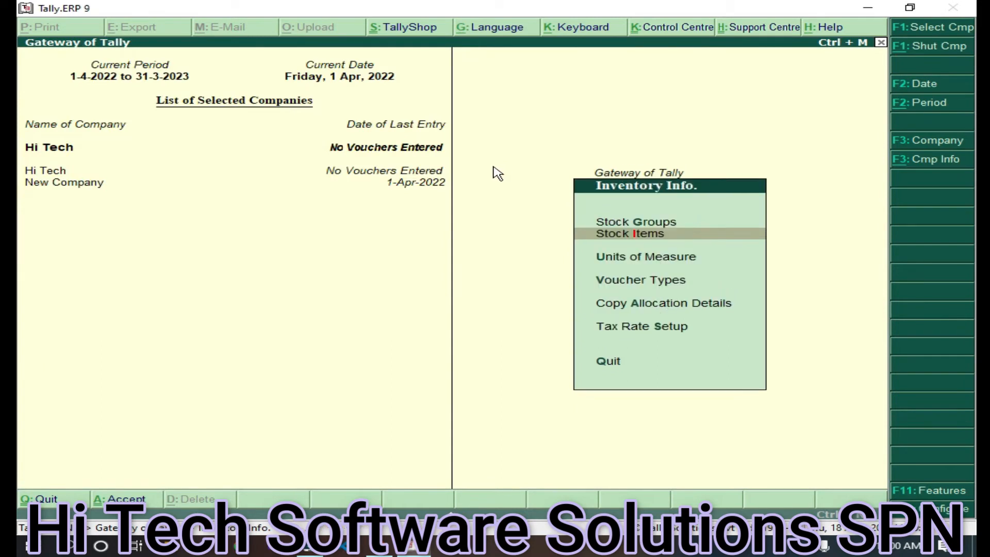
pyautogui.press('Escape')
pyautogui.press('Escape')
pyautogui.press('n')
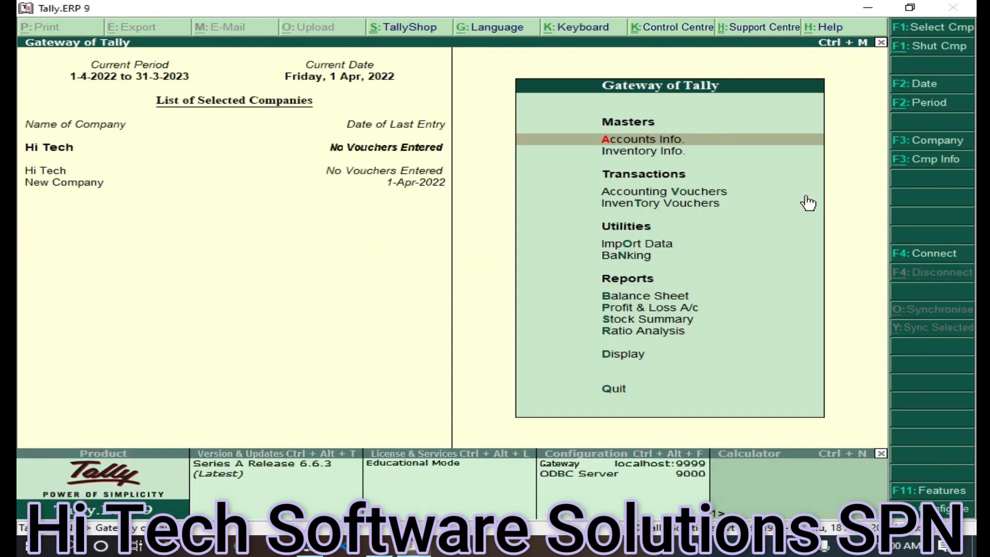
# Start a Purchase voucher with the supplier invoice number, dated 1-Apr-2022
pyautogui.click(676, 196)
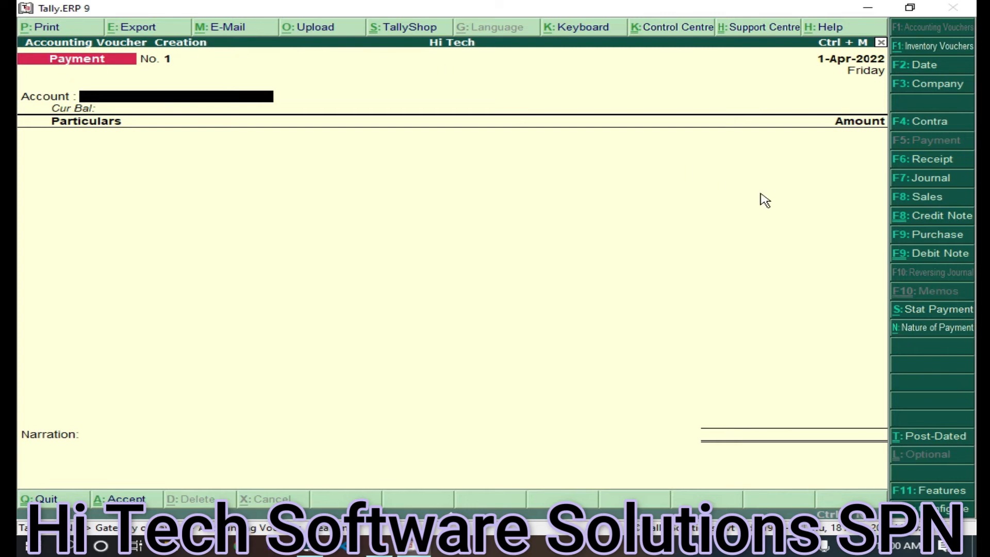
pyautogui.click(939, 236)
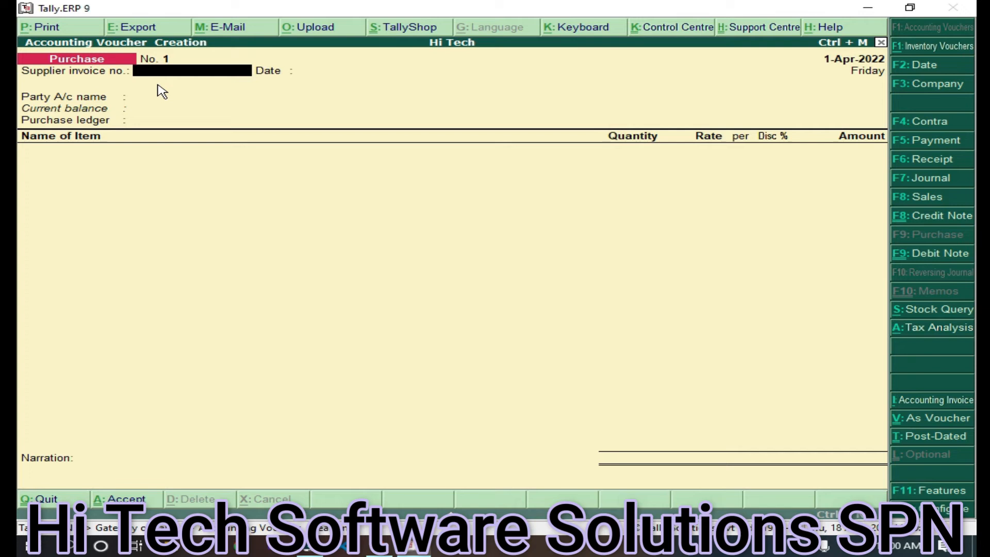
pyautogui.write('10001')
pyautogui.press('Return')
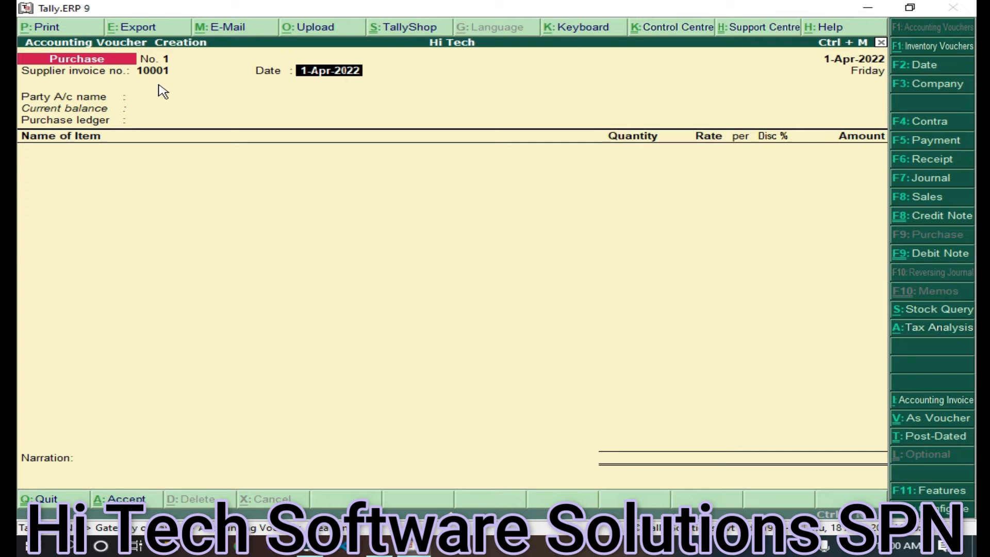
pyautogui.press('Return')
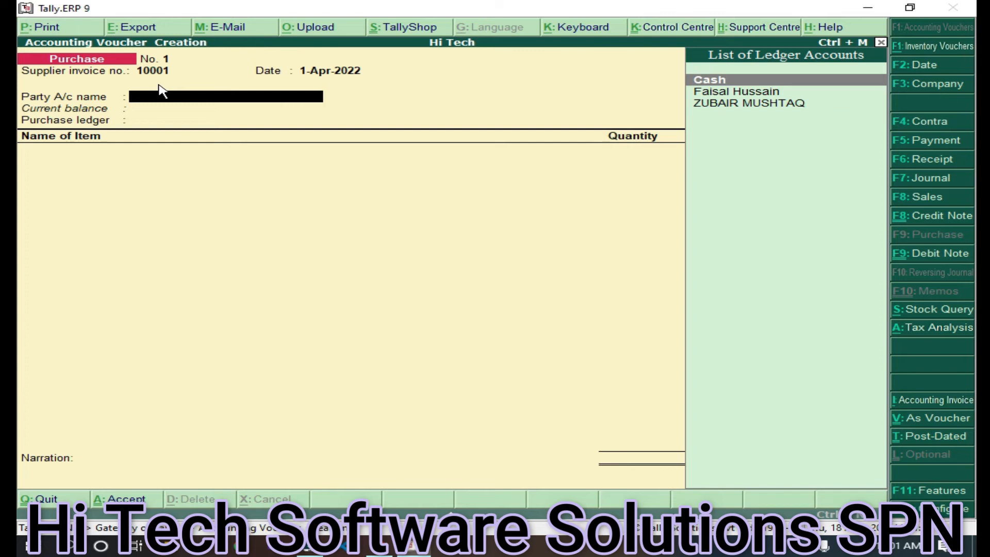
# Select the supplier's ledger as the voucher's party account
pyautogui.press('Down')
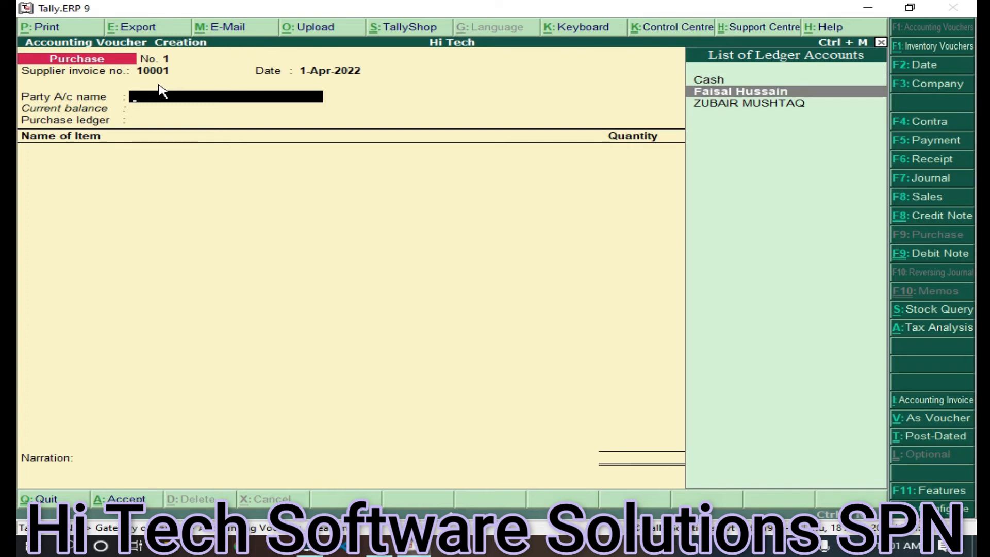
pyautogui.press('Return')
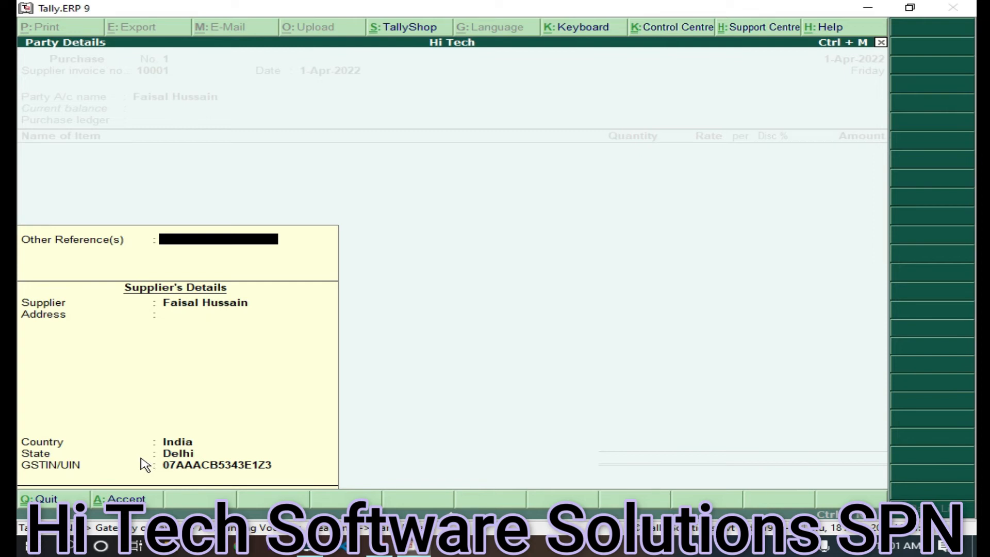
pyautogui.press('Return')
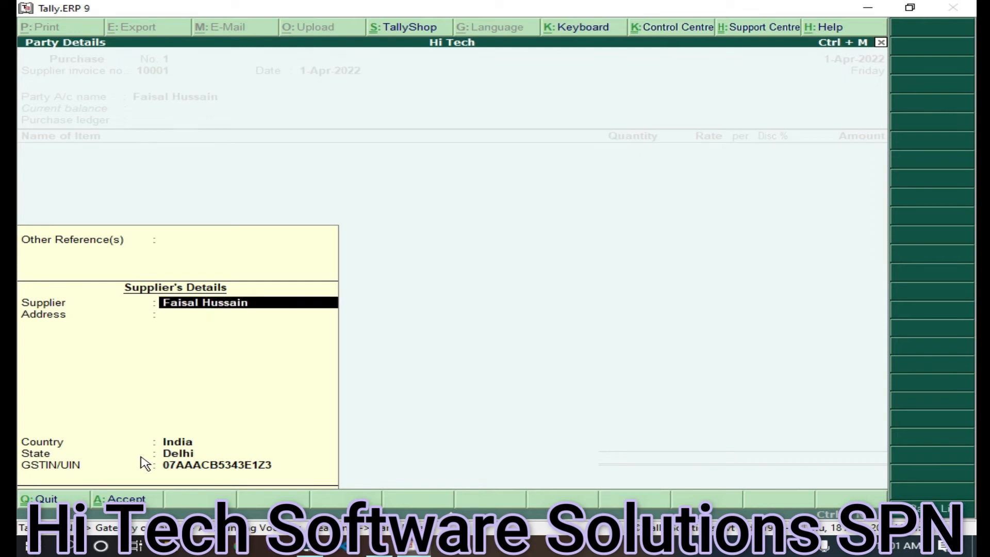
pyautogui.press('Return')
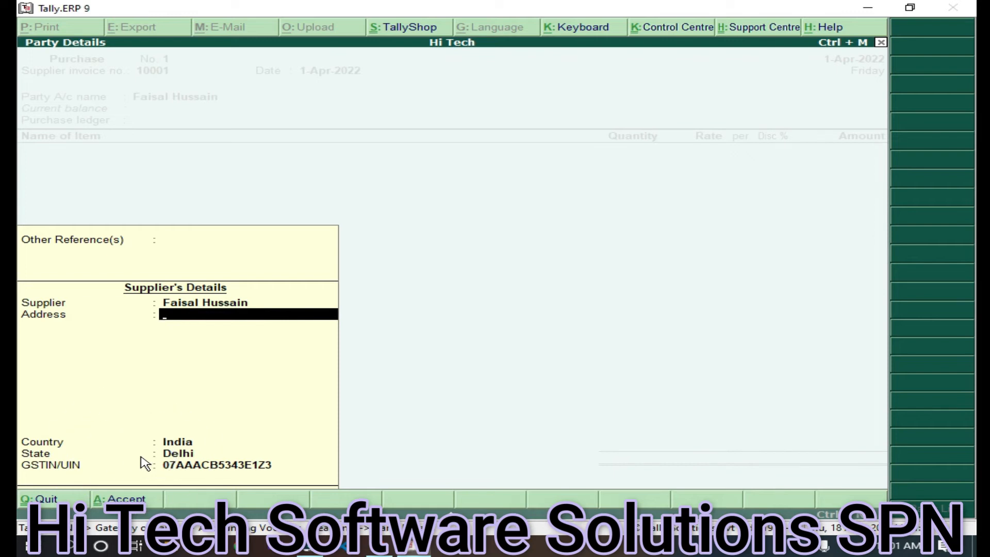
# Enter the supplier's address in Party Details and choose Local Purchase as purchase ledger
pyautogui.write('Shopian')
pyautogui.press('Return')
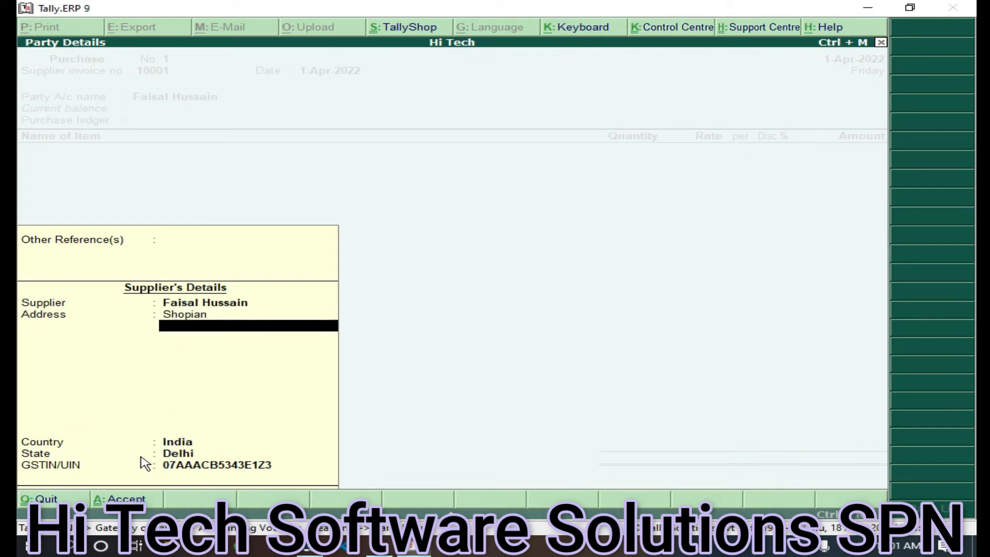
pyautogui.hotkey('ctrl', 'a')
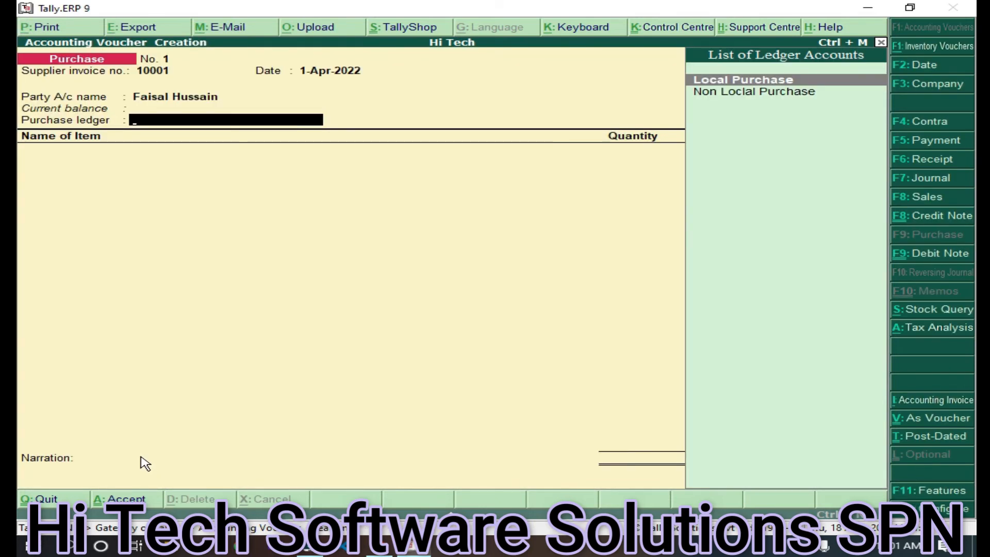
pyautogui.press('Return')
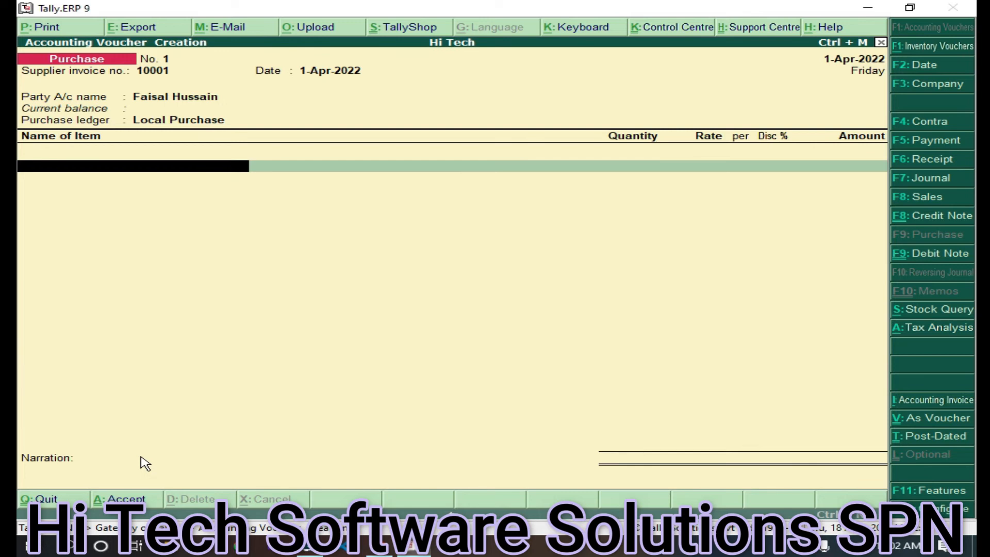
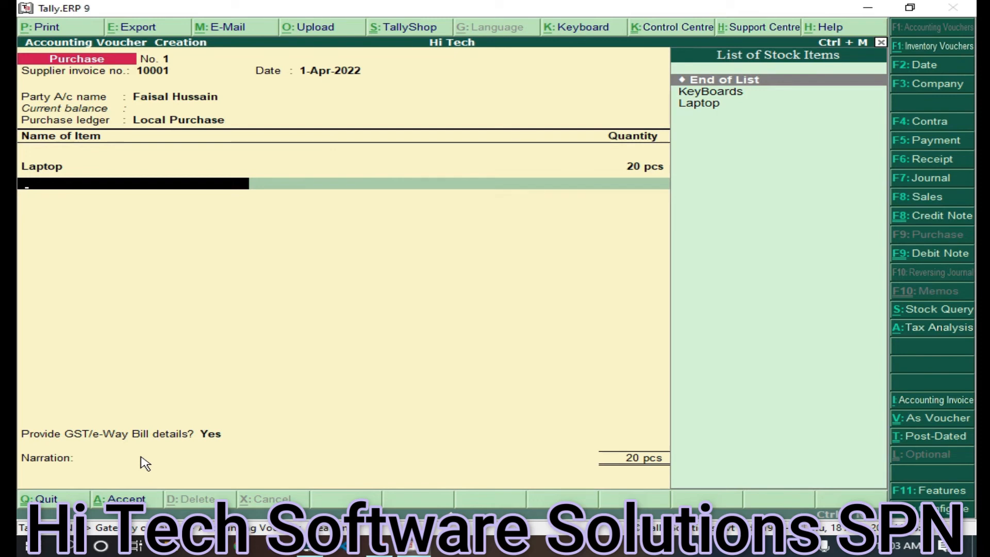
# End the item list after the Laptop line and bring up the ledger accounts for the tax lines
pyautogui.press('Return')
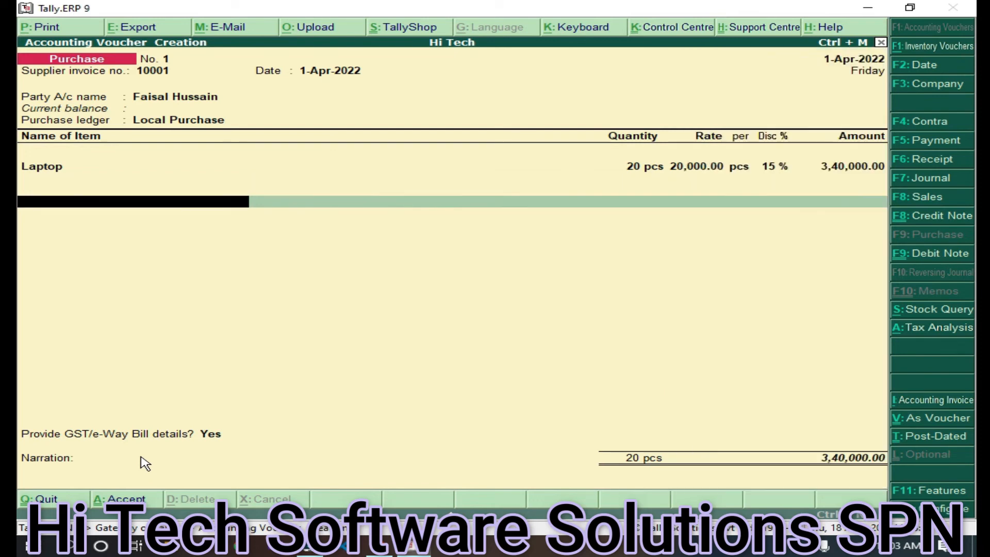
pyautogui.press('Return')
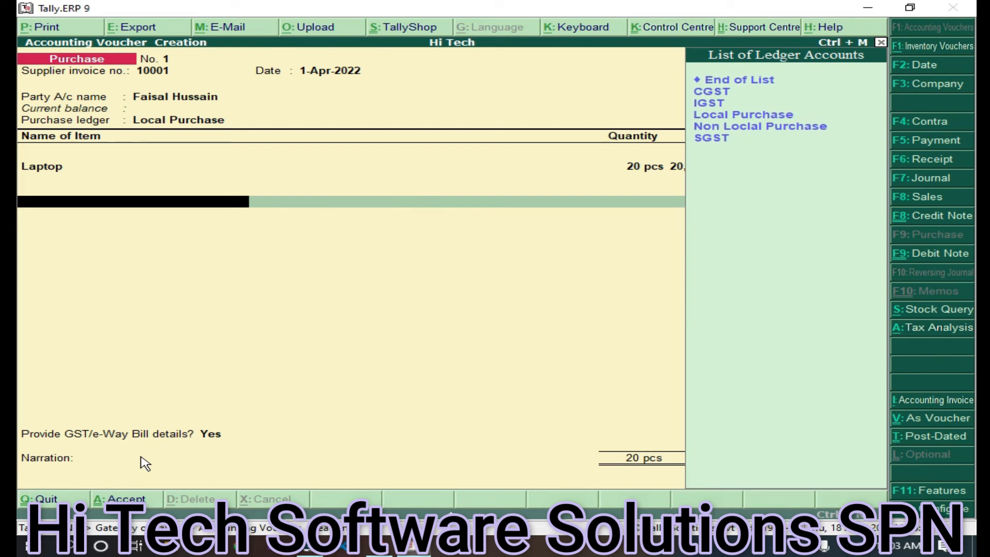
# Add CGST and SGST ledger lines of 40,800.00 each, then close the ledger list
pyautogui.press('Return')
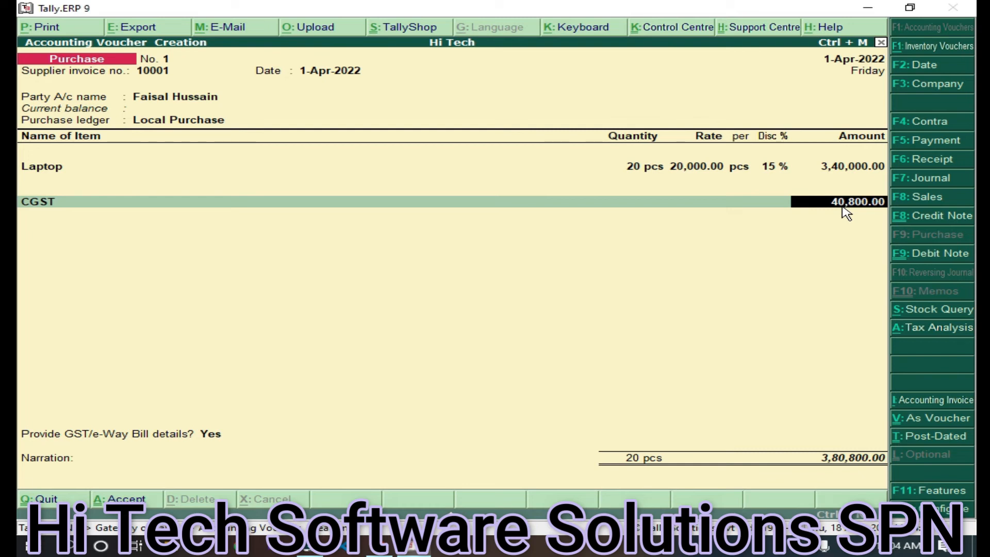
pyautogui.press('Return')
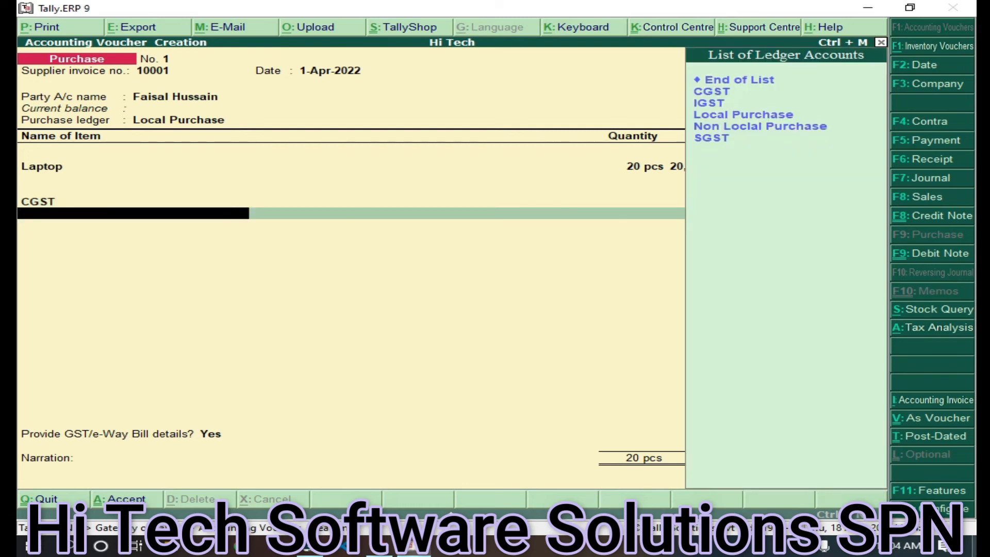
pyautogui.press('Down')
pyautogui.press('Down')
pyautogui.press('Down')
pyautogui.press('Down')
pyautogui.press('Down')
pyautogui.press('Return')
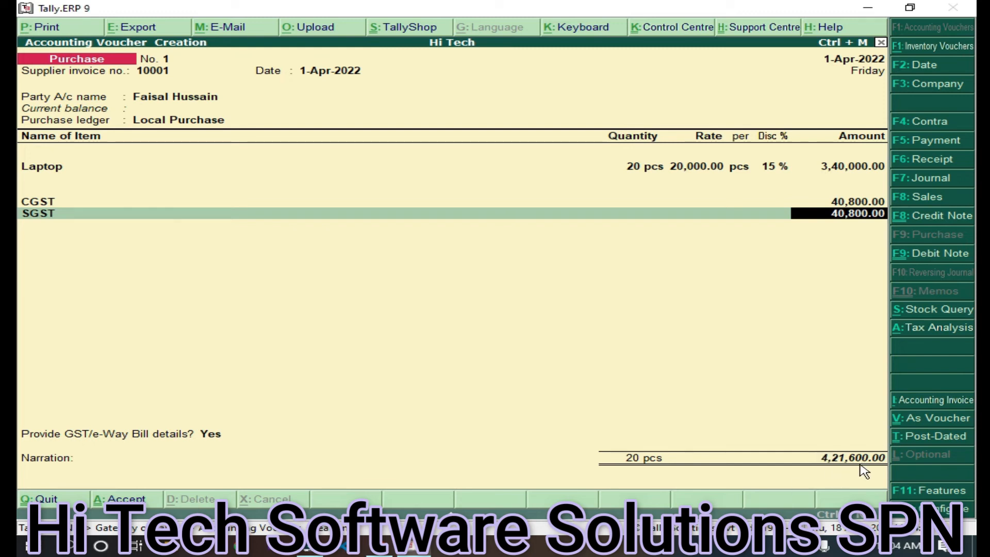
pyautogui.press('Return')
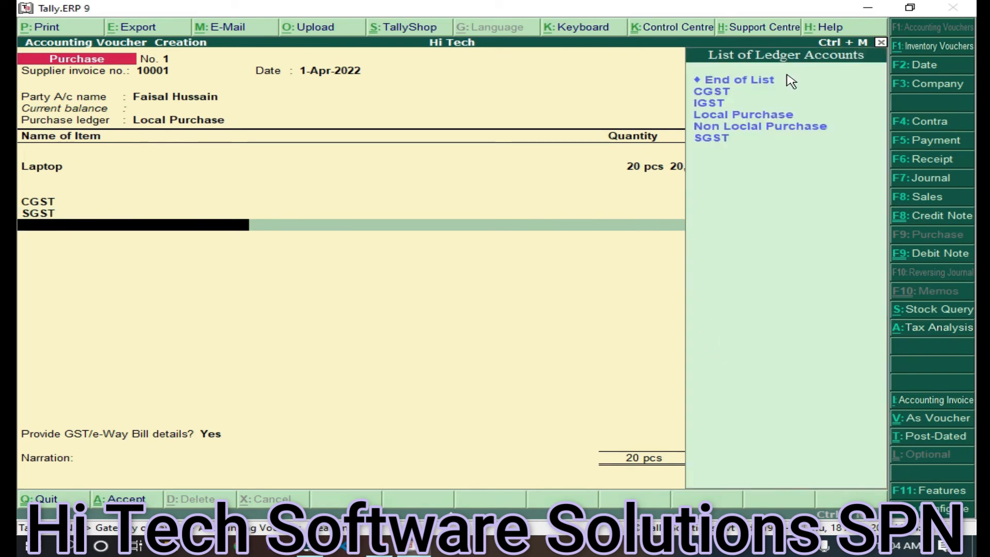
pyautogui.click(758, 83)
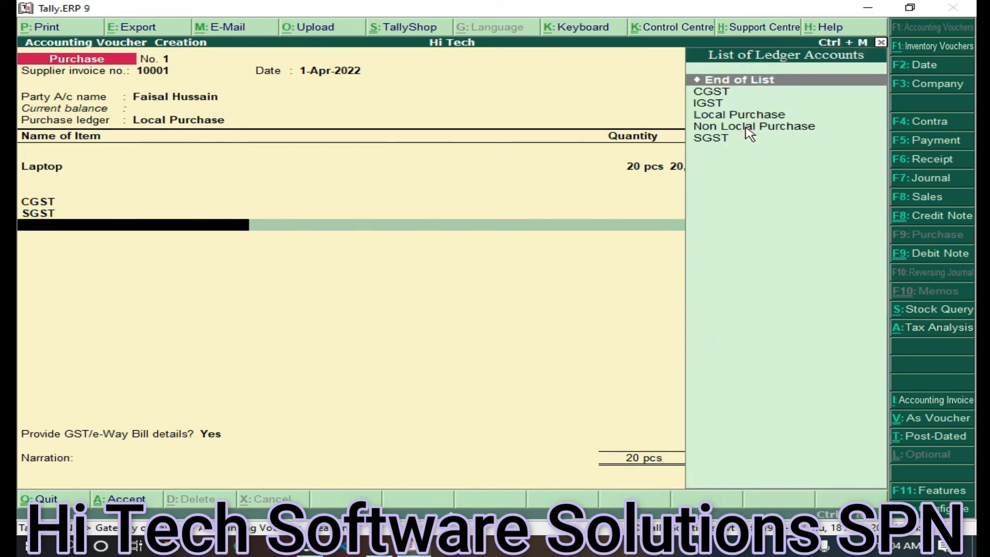
pyautogui.press('Return')
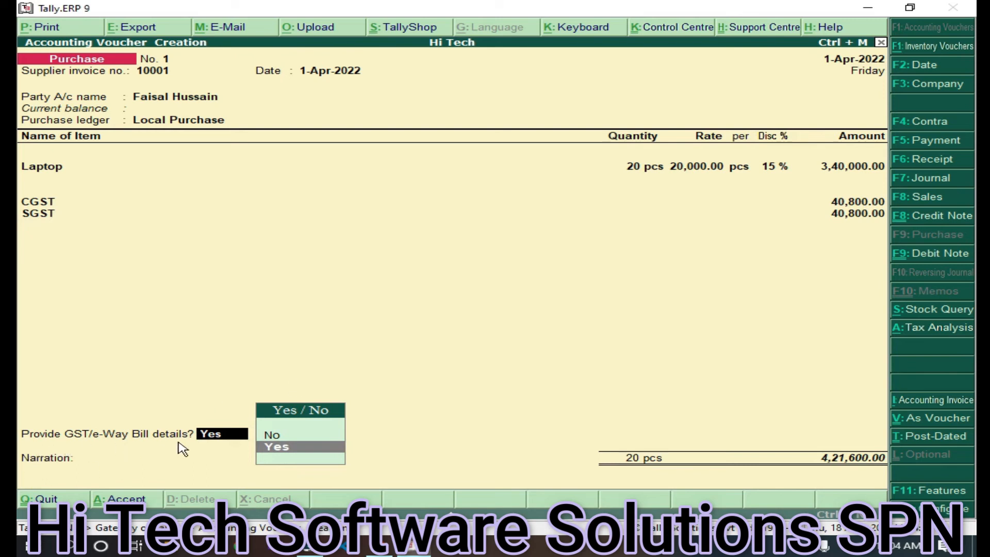
# Confirm the GST/e-Way Bill details, print voucher No. 1 to PDF 'faisal inv 1', and accept it
pyautogui.click(298, 456)
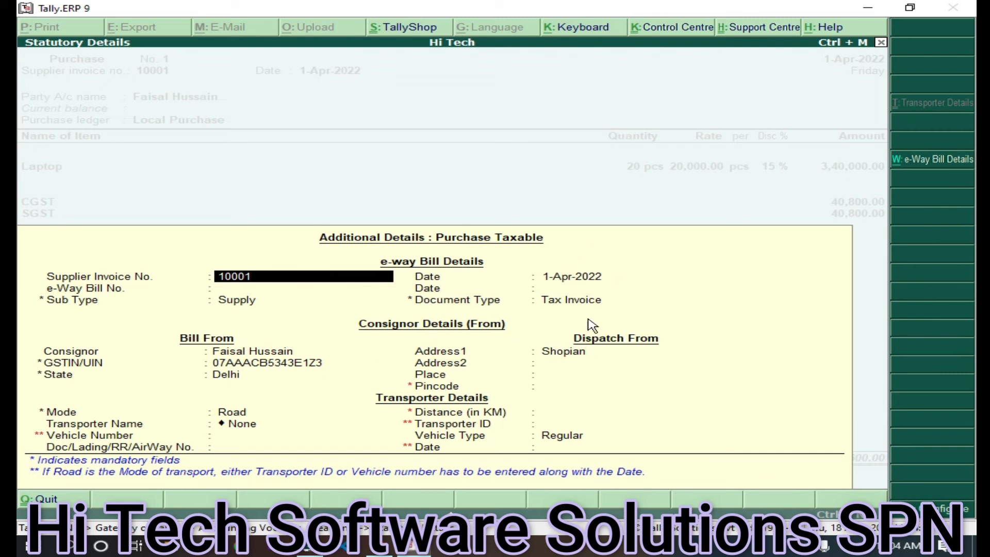
pyautogui.hotkey('ctrl', 'a')
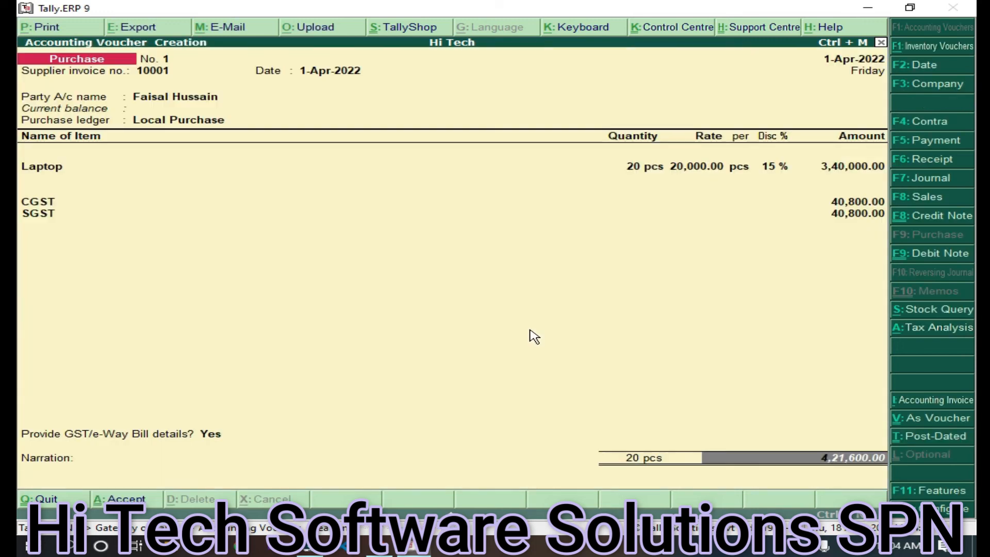
pyautogui.click(47, 29)
pyautogui.click(662, 351)
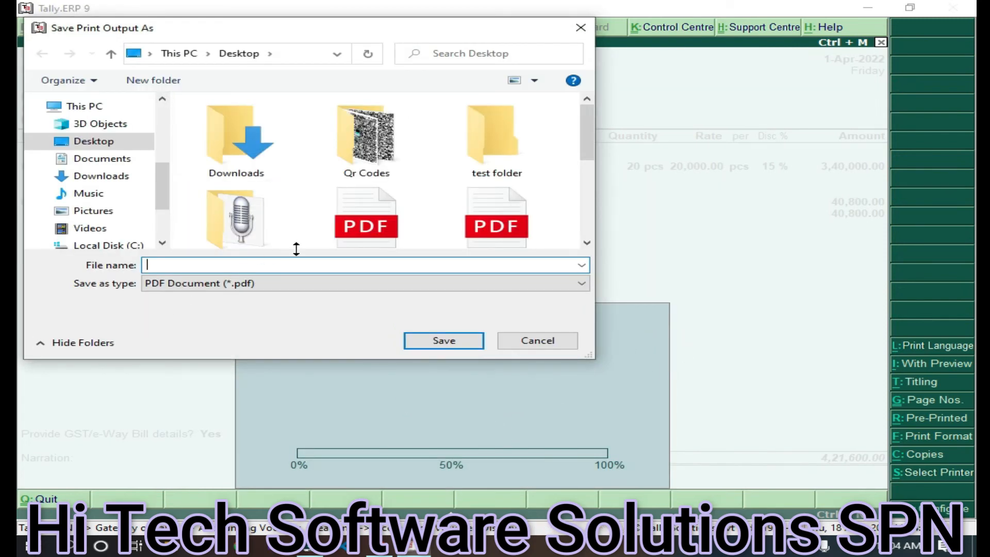
pyautogui.write('faisal inv 1')
pyautogui.press('Return')
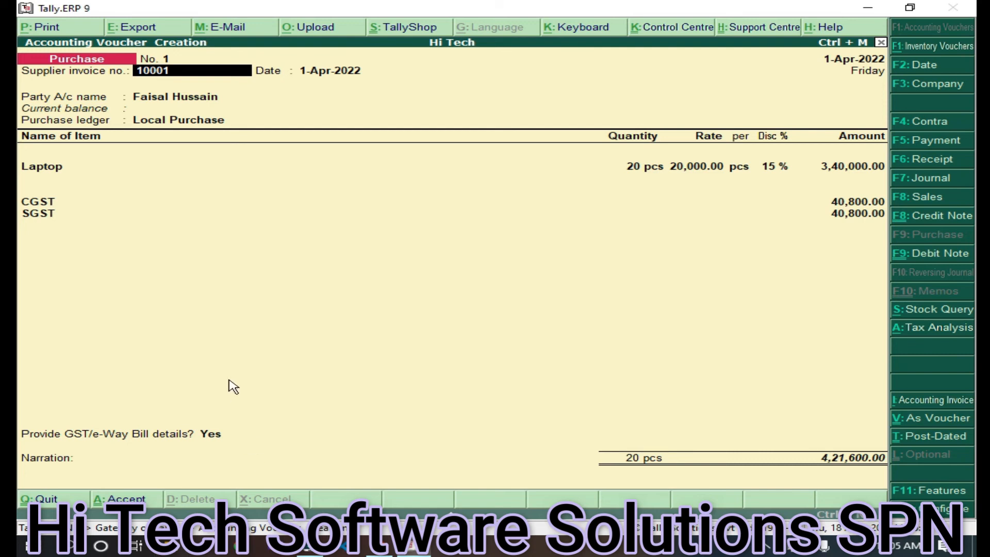
pyautogui.hotkey('ctrl', 'a')
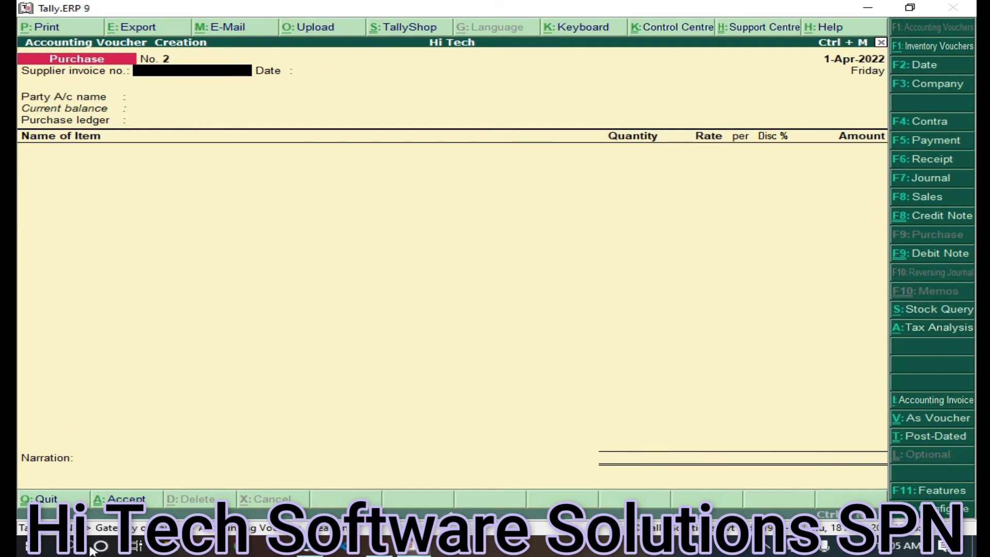
# Open 'faisal inv 1.pdf' from File Explorer's recent files in Microsoft Edge
pyautogui.click(170, 549)
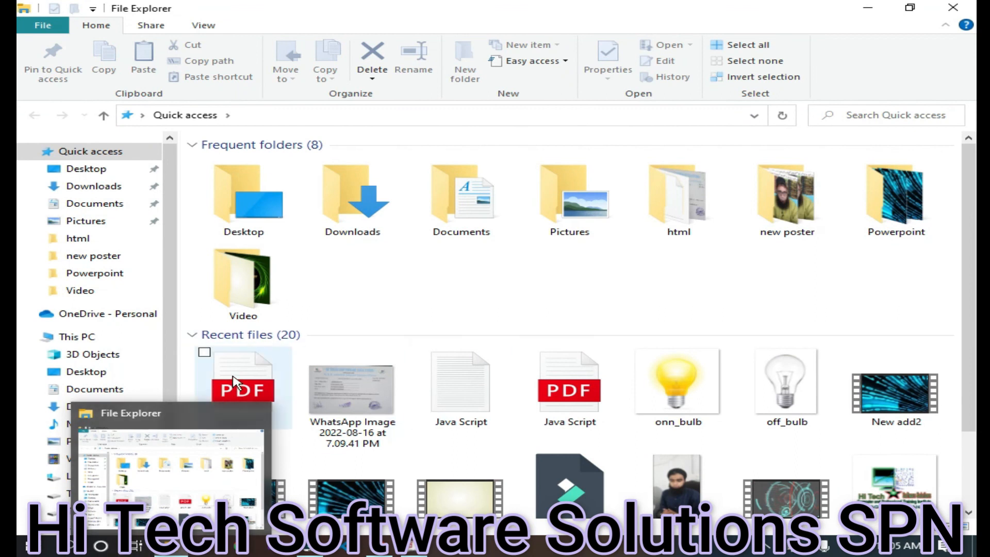
pyautogui.click(233, 382)
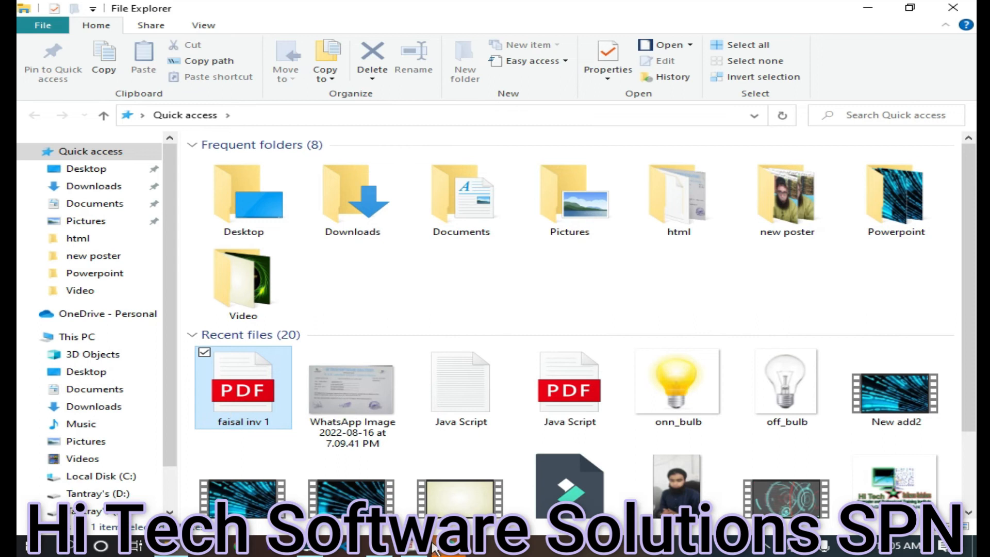
pyautogui.click(414, 547)
pyautogui.click(438, 548)
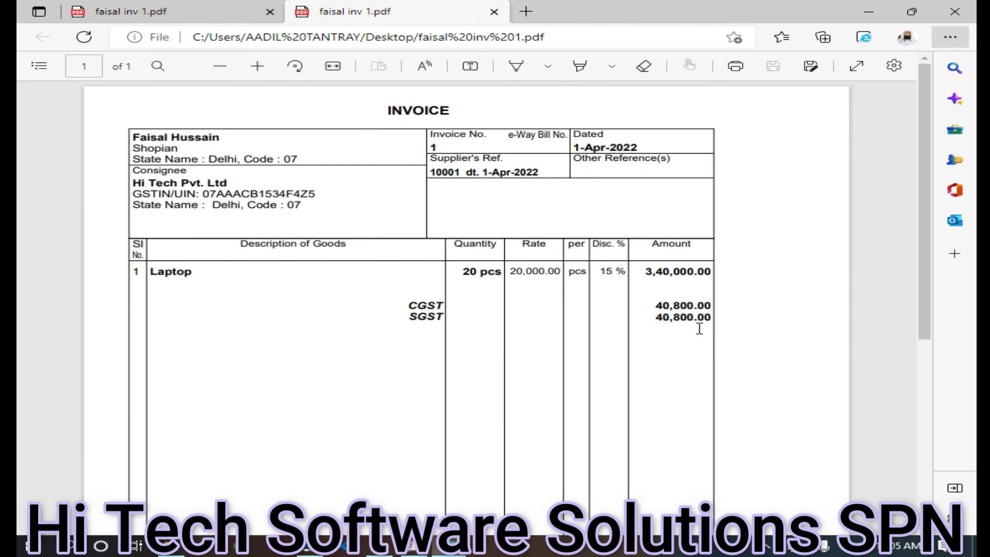
pyautogui.scroll(-4, 699, 328)
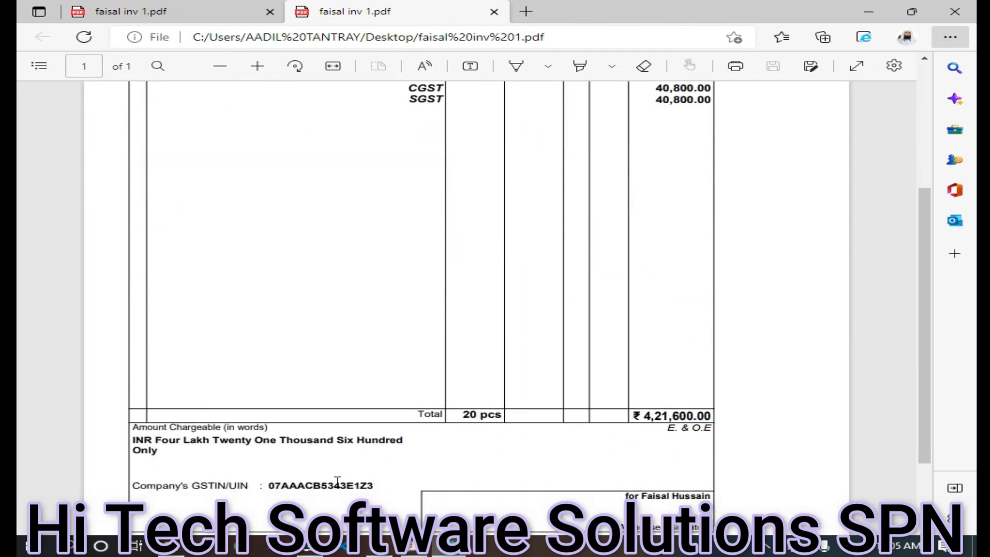
# Switch back to Tally.ERP 9 and its blank purchase voucher No. 2
pyautogui.click(411, 548)
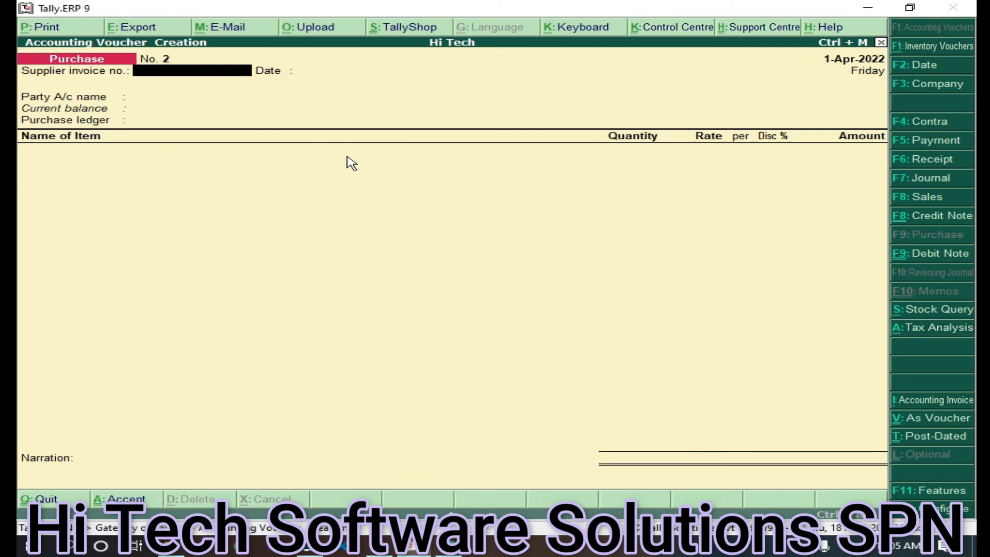
# Enter supplier invoice 10002 and select the Chandigarh supplier as the party account
pyautogui.write('10002')
pyautogui.press('Return')
pyautogui.press('Return')
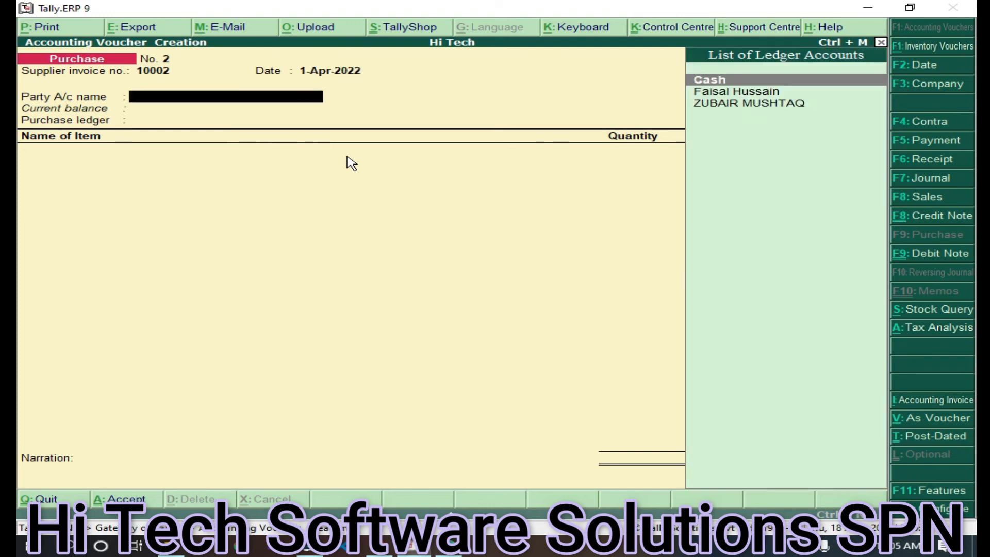
pyautogui.press('Down')
pyautogui.press('Down')
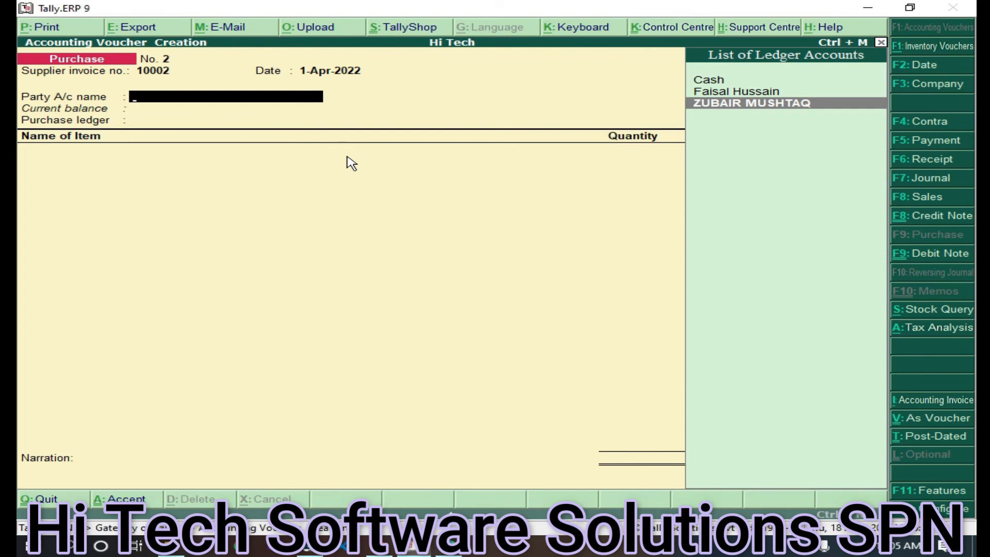
pyautogui.press('Return')
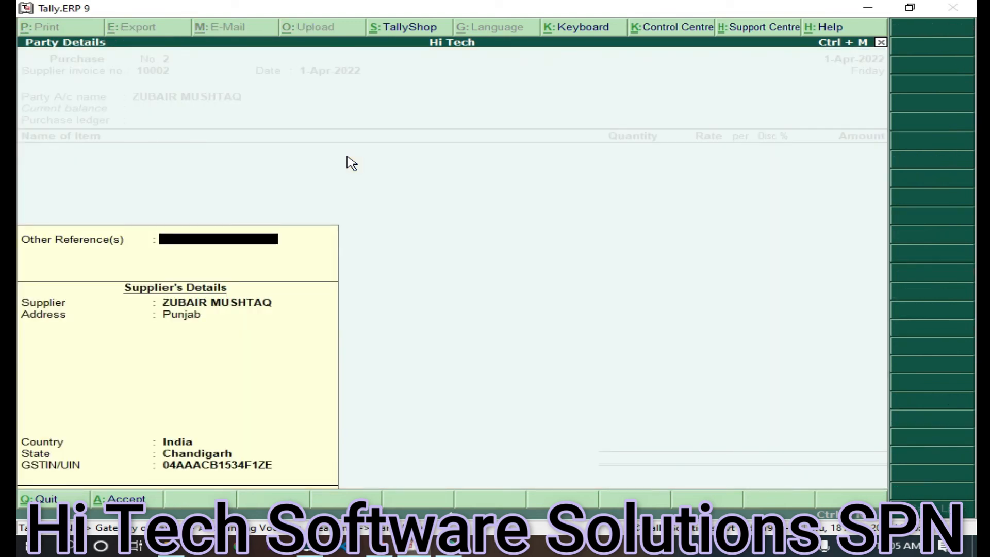
# Accept the supplier's party details and choose Non Loclal Purchase as the purchase ledger
pyautogui.press('Return')
pyautogui.press('Return')
pyautogui.press('Return')
pyautogui.press('Return')
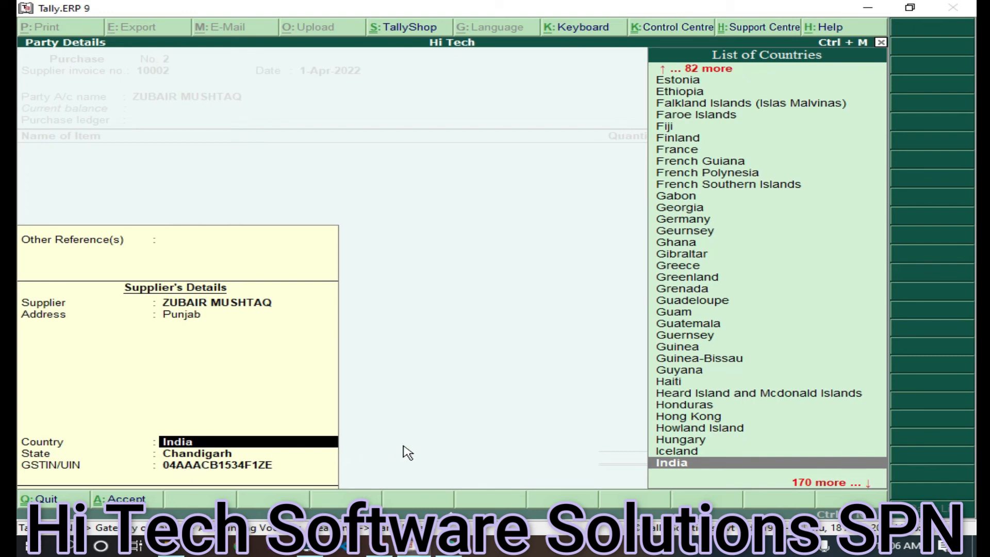
pyautogui.hotkey('ctrl', 'a')
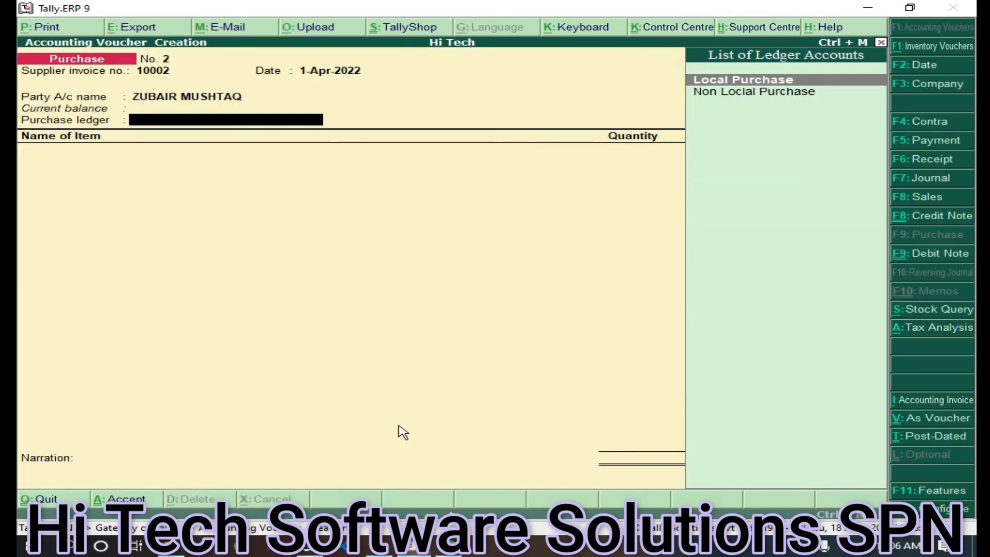
pyautogui.press('Down')
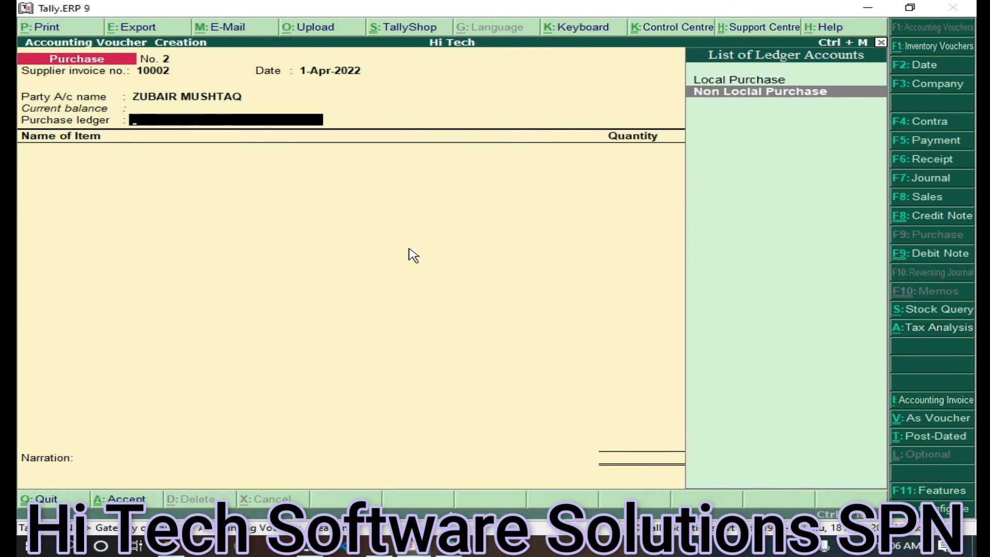
pyautogui.press('Return')
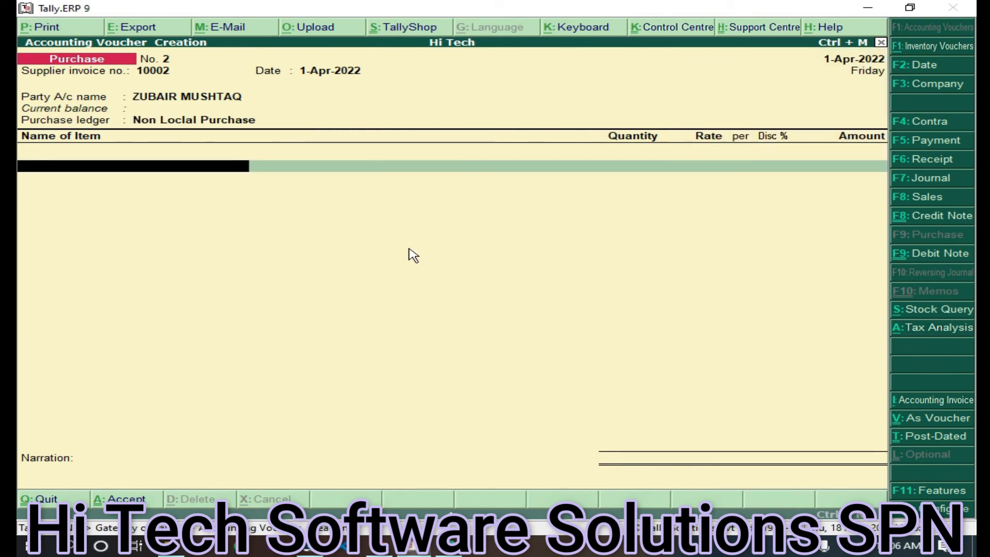
# Add Laptop, 20 pcs at 20,000.00 with 15% discount, for 3,40,000.00
pyautogui.press('Down')
pyautogui.press('Down')
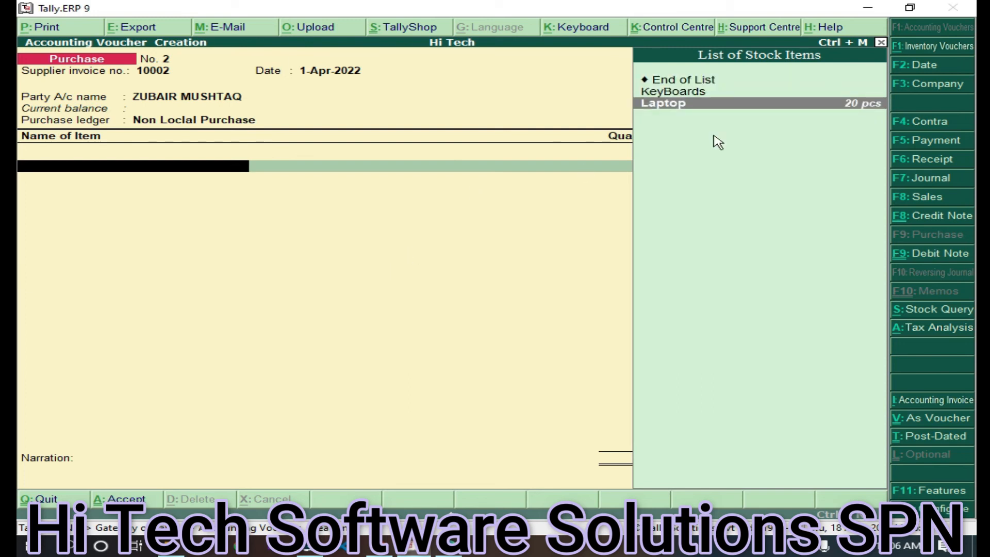
pyautogui.press('Return')
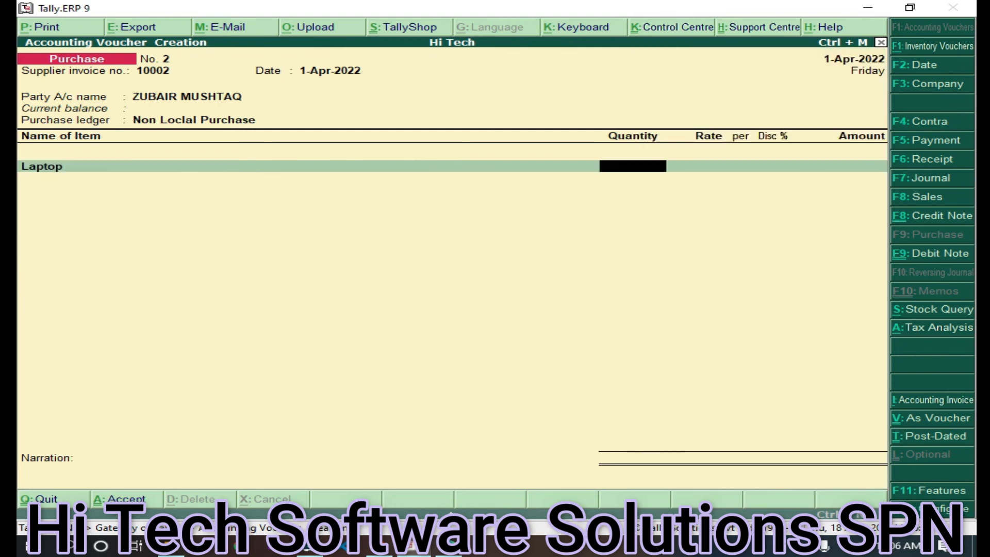
pyautogui.write('20')
pyautogui.press('Return')
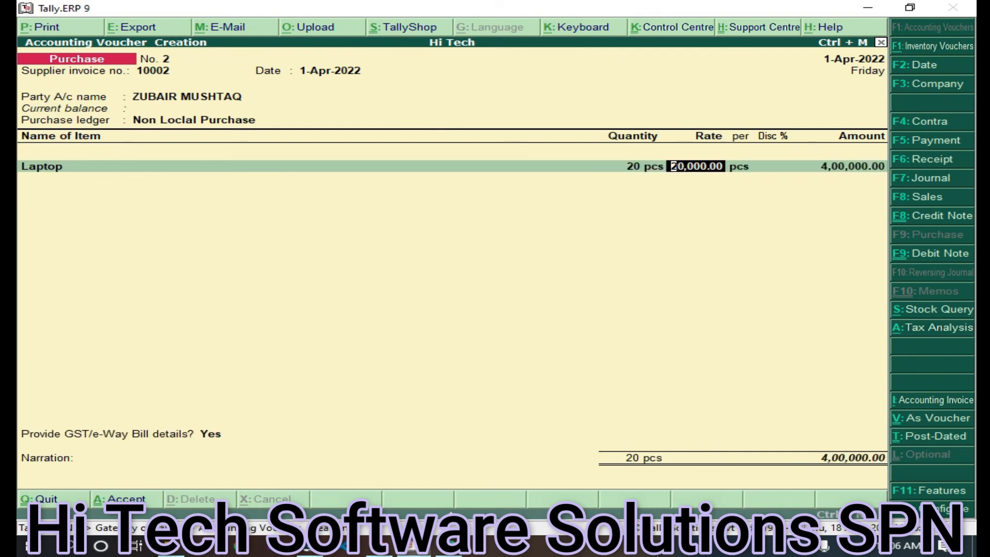
pyautogui.press('Return')
pyautogui.press('Return')
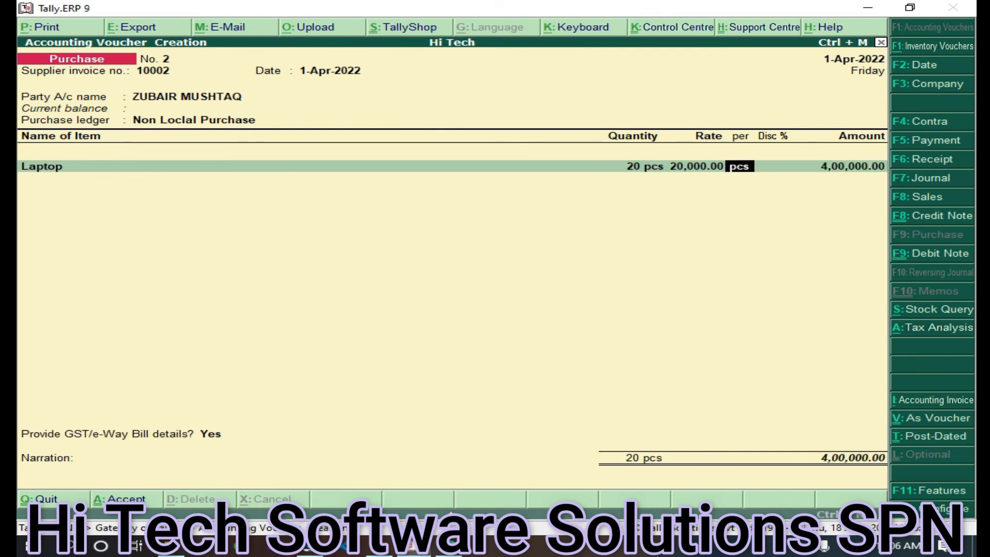
pyautogui.write('15')
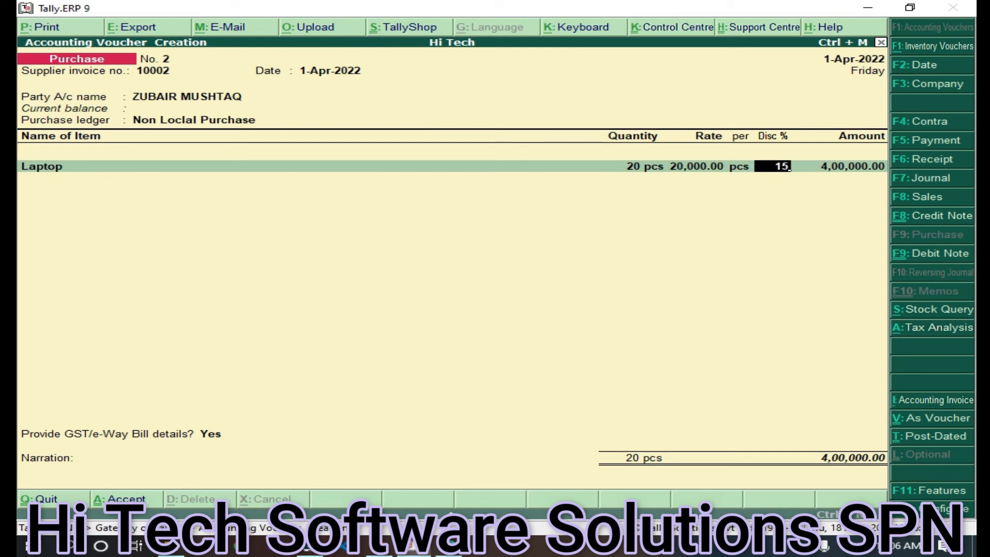
pyautogui.press('Return')
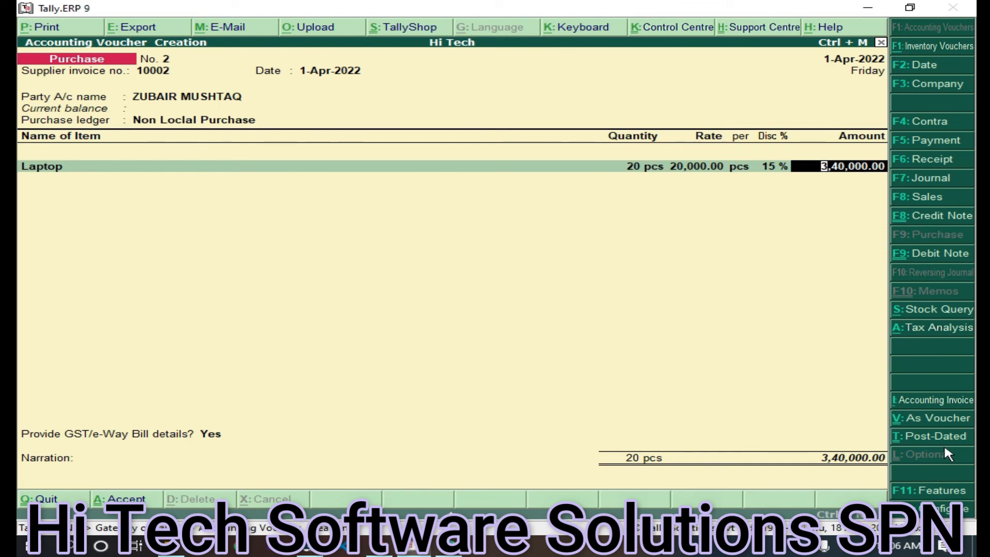
pyautogui.press('Return')
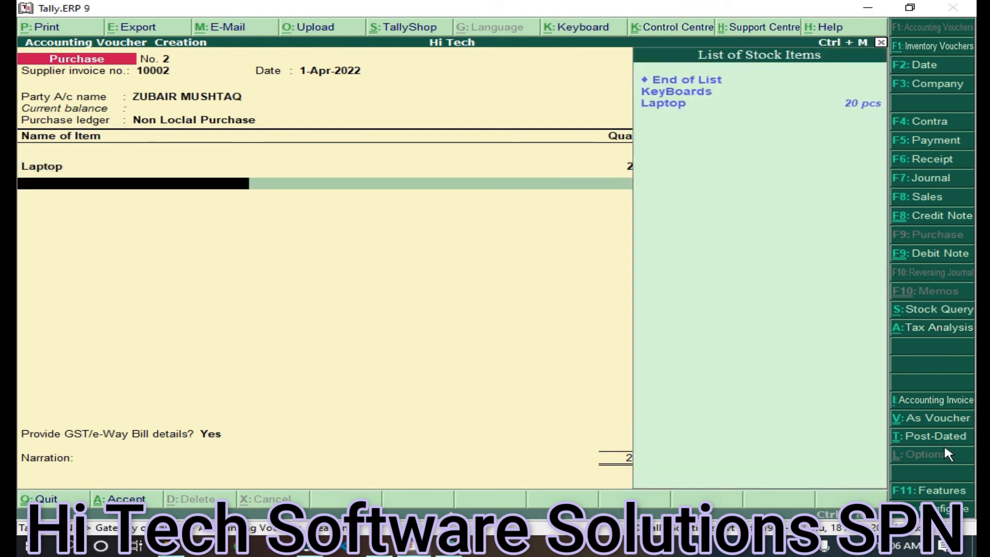
# Add an IGST line of 81,600.00 and accept the GST/e-Way Bill details
pyautogui.press('Return')
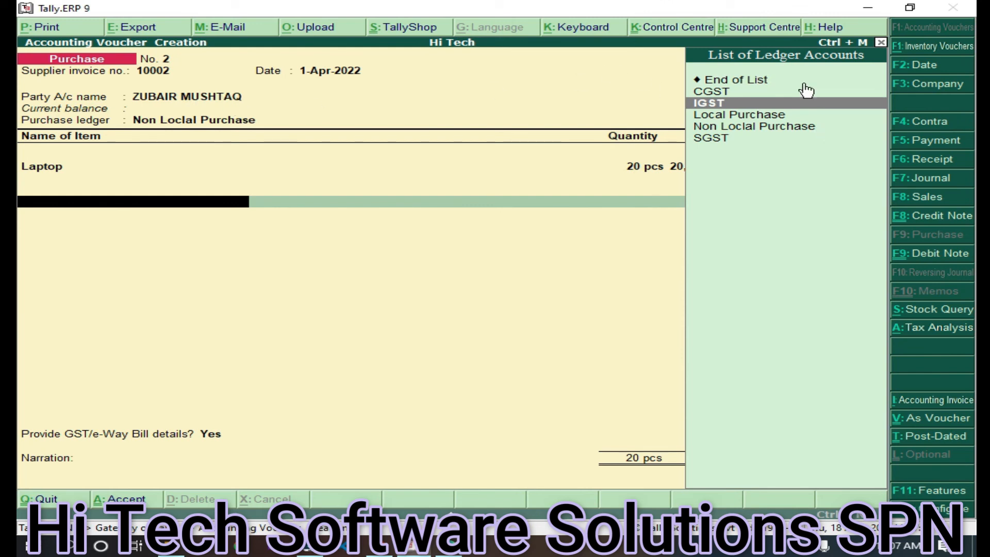
pyautogui.press('Return')
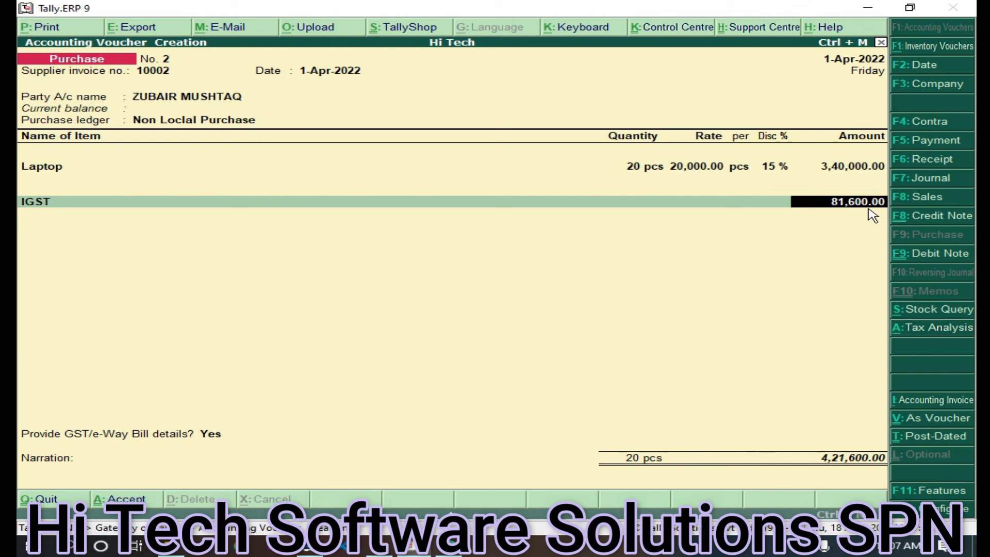
pyautogui.press('Return')
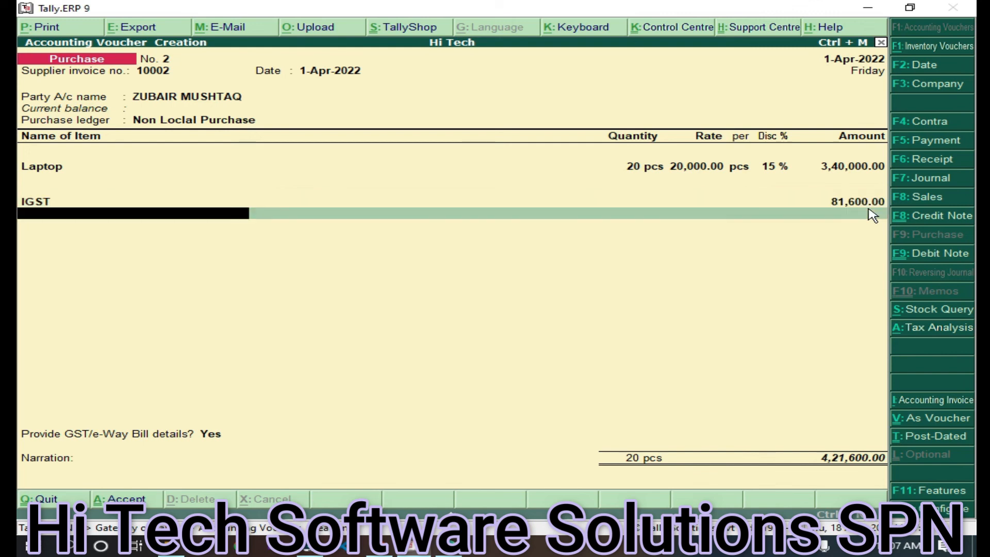
pyautogui.press('Return')
pyautogui.press('Return')
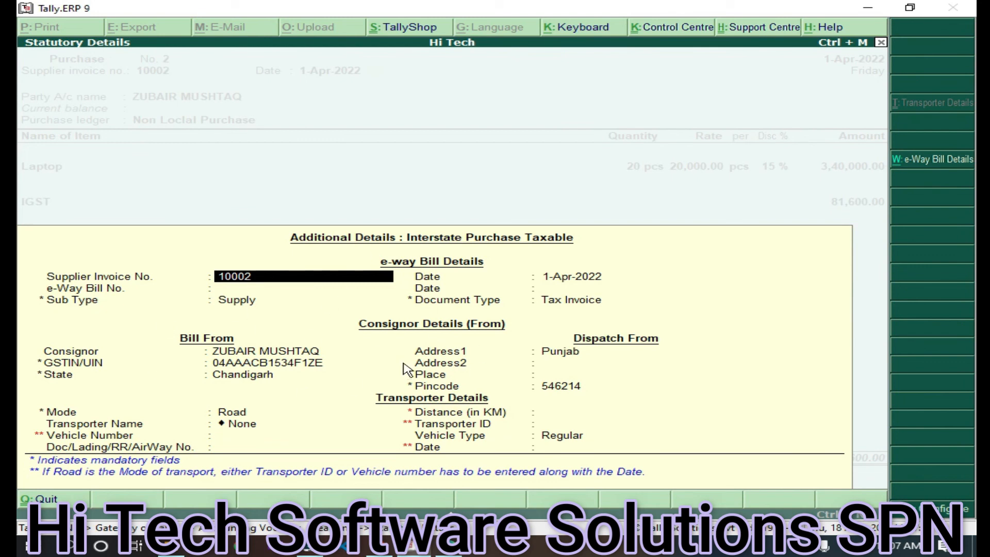
pyautogui.hotkey('ctrl', 'a')
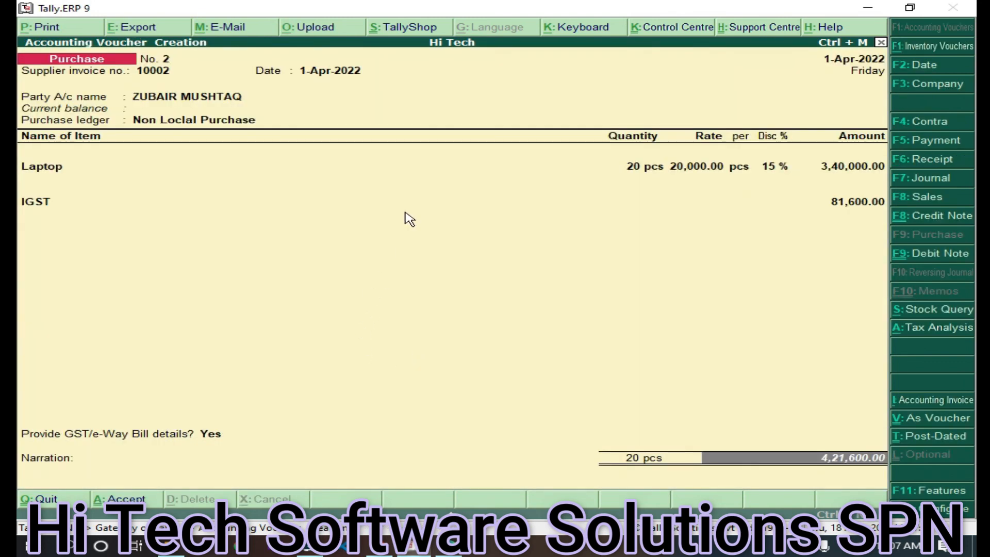
pyautogui.click(49, 30)
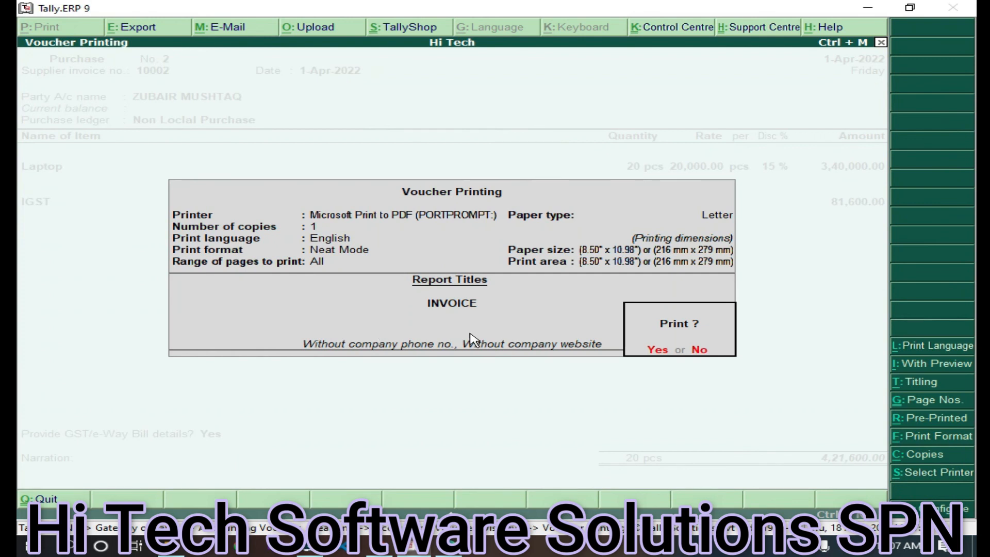
# Print voucher No. 2 to PDF named 'zubair in' and open it in Edge
pyautogui.click(653, 351)
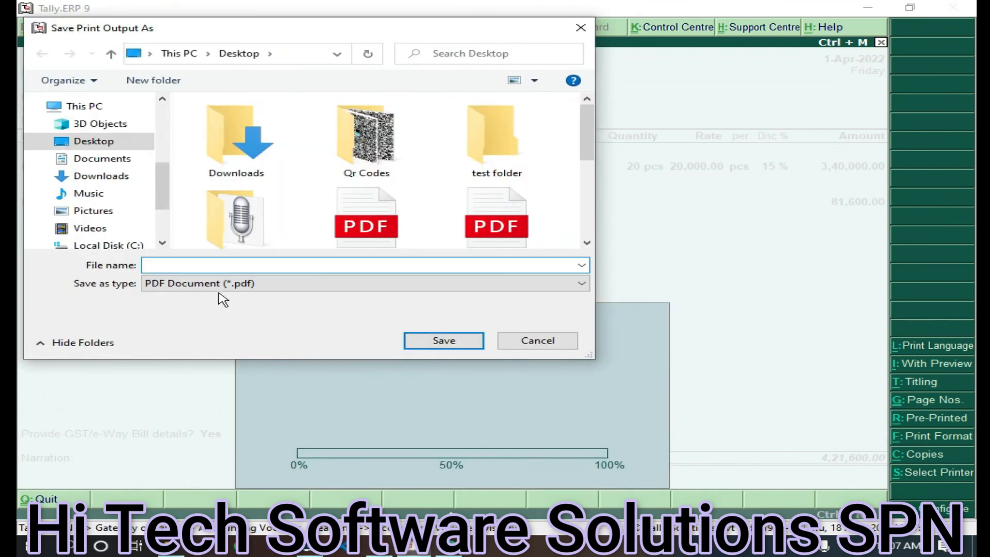
pyautogui.write('zubair in 1')
pyautogui.press('Return')
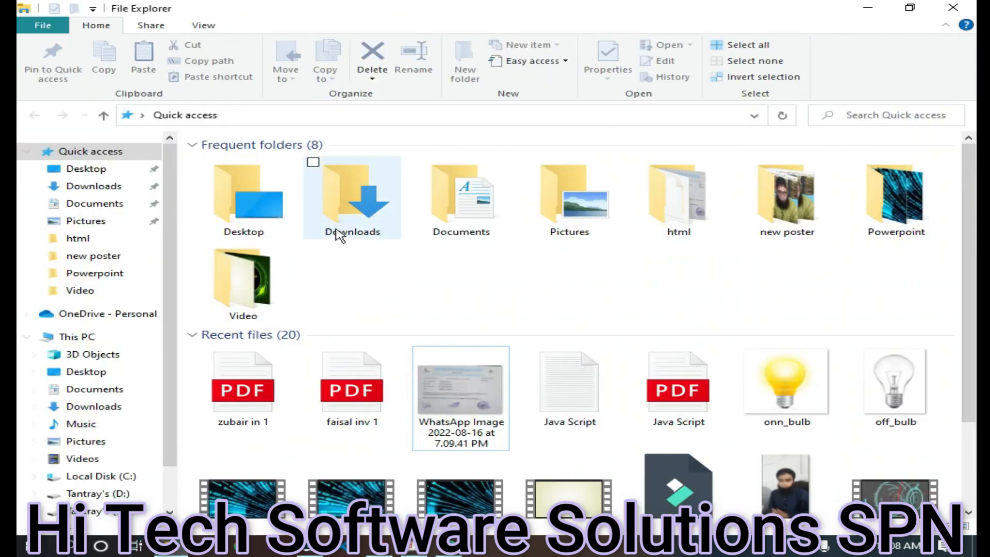
pyautogui.click(263, 406)
pyautogui.doubleClick(265, 410)
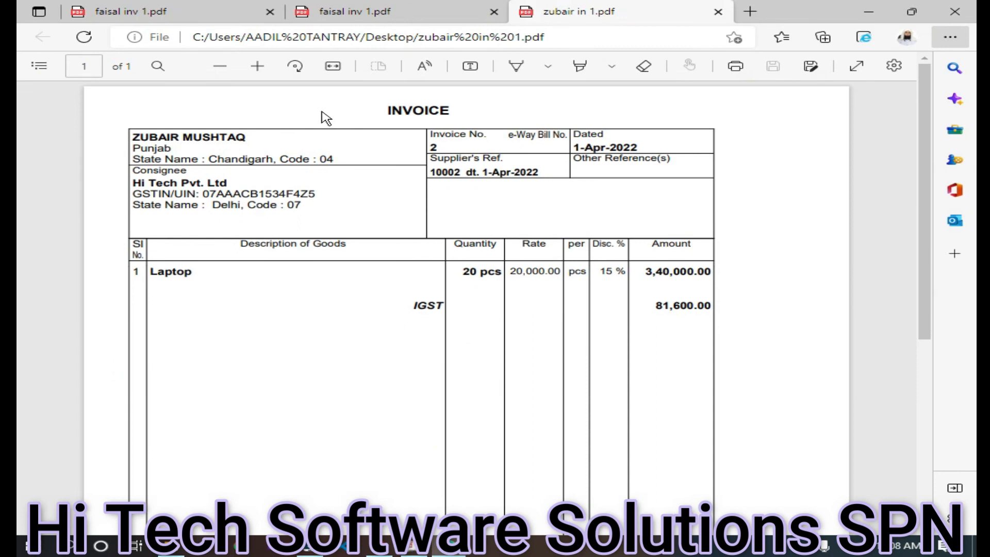
# Close the duplicate invoice No. 1 tab and scroll back to the top of invoice No. 1
pyautogui.click(270, 12)
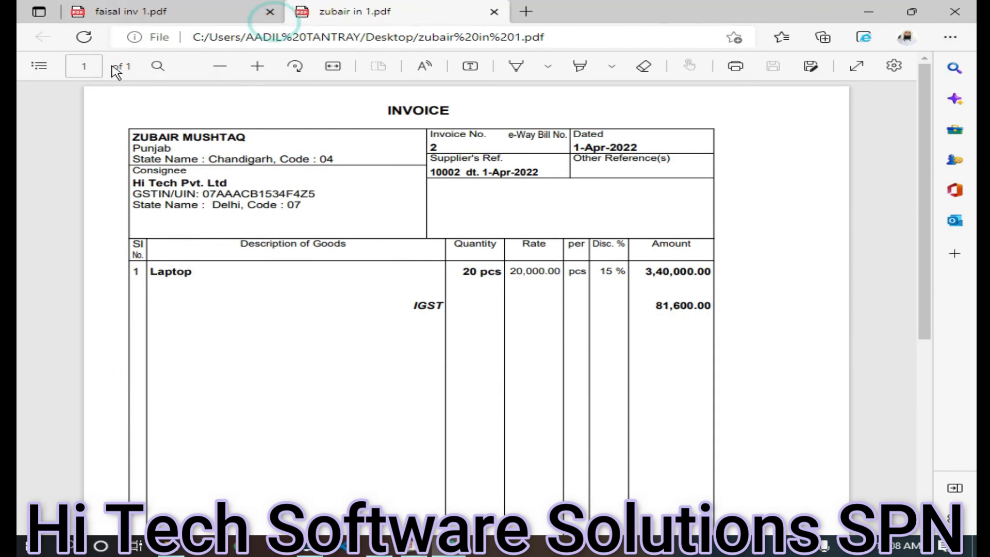
pyautogui.click(121, 11)
pyautogui.scroll(4, 391, 332)
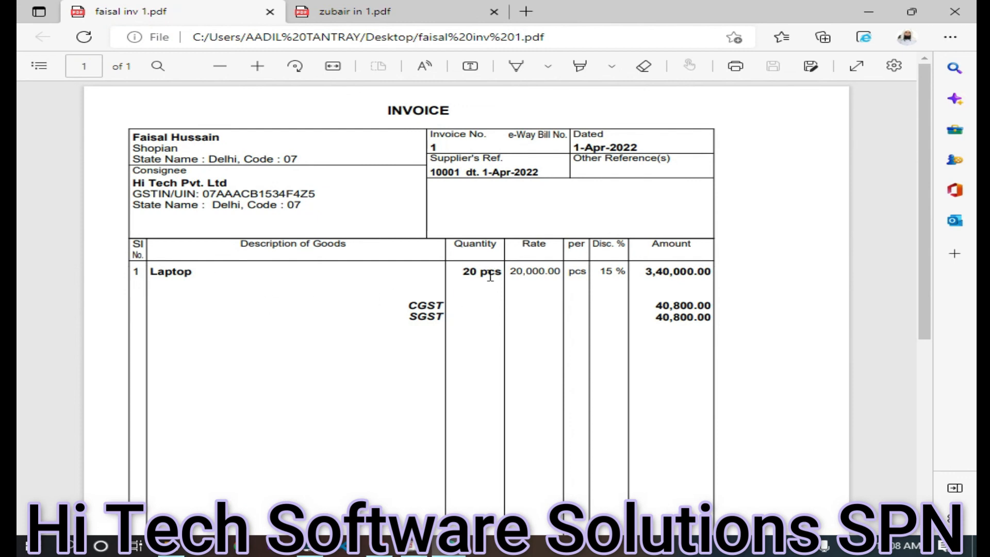
# Compare invoice No. 1's CGST/SGST with invoice No. 2's IGST, then return to Tally
pyautogui.click(402, 15)
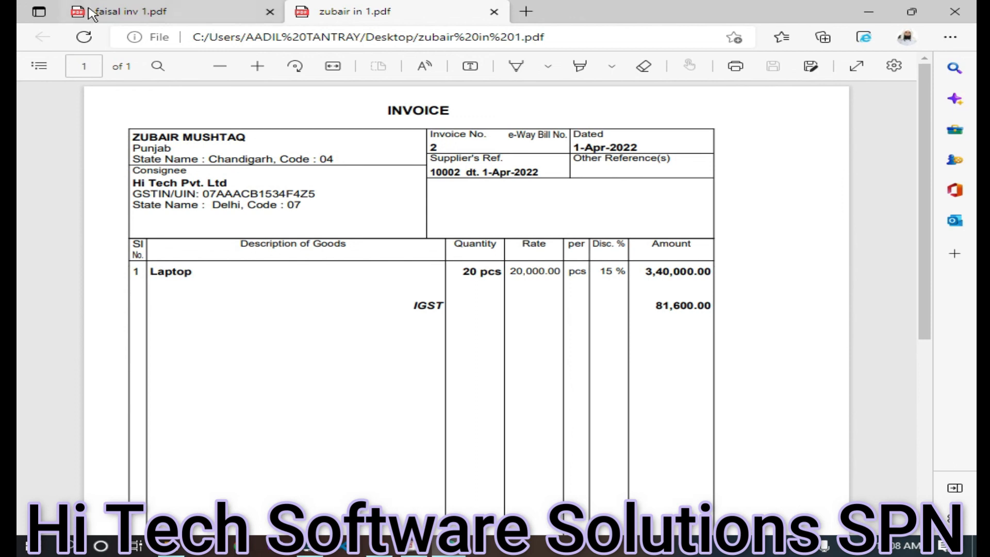
pyautogui.click(109, 15)
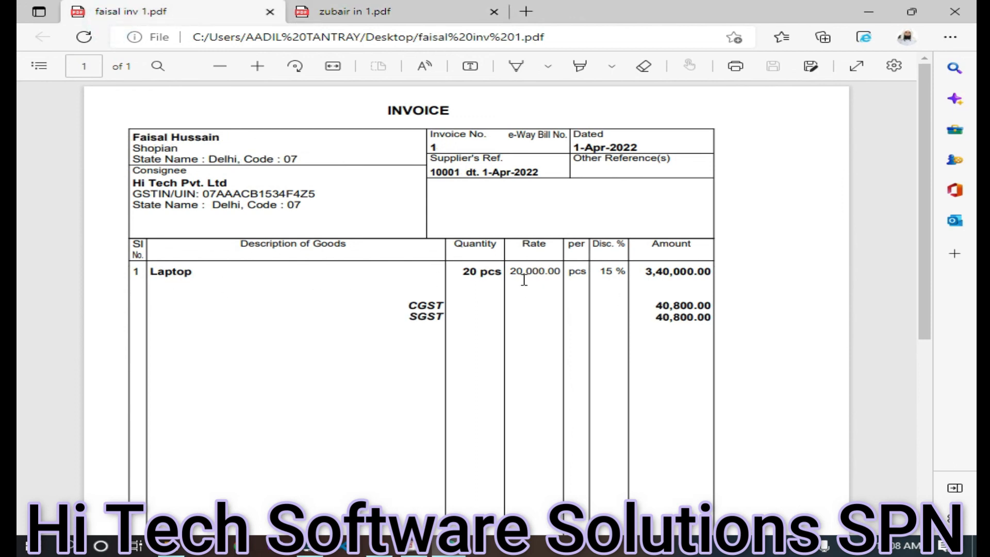
pyautogui.click(381, 13)
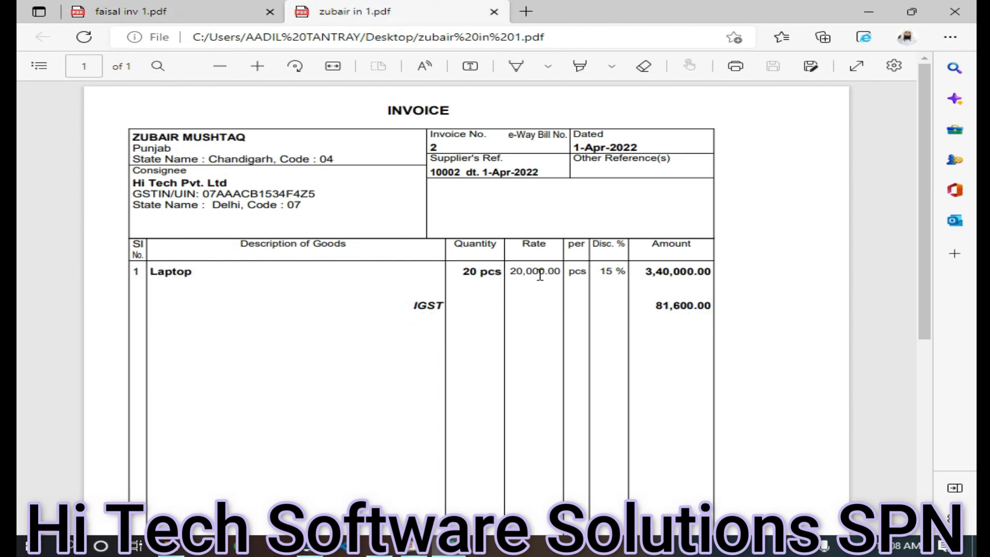
pyautogui.click(180, 13)
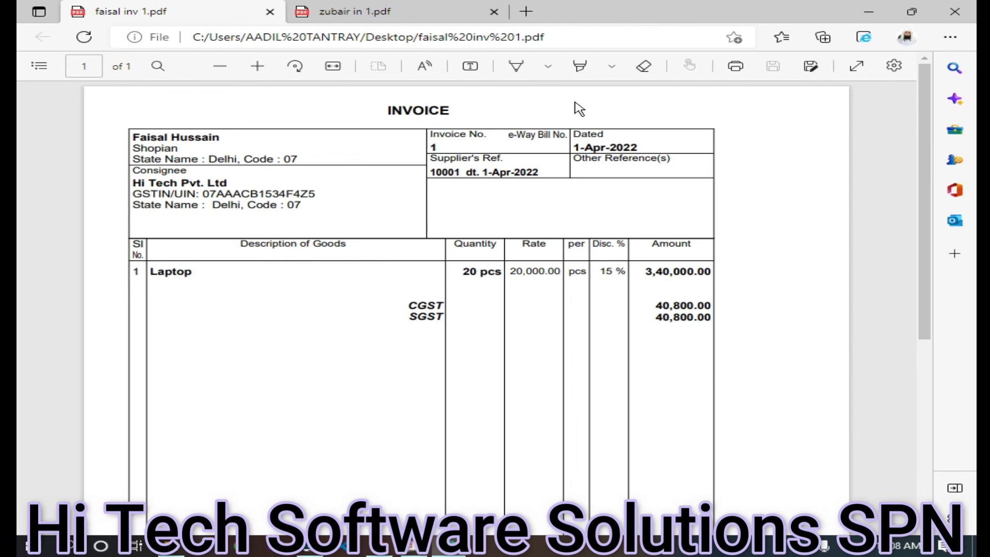
pyautogui.click(434, 16)
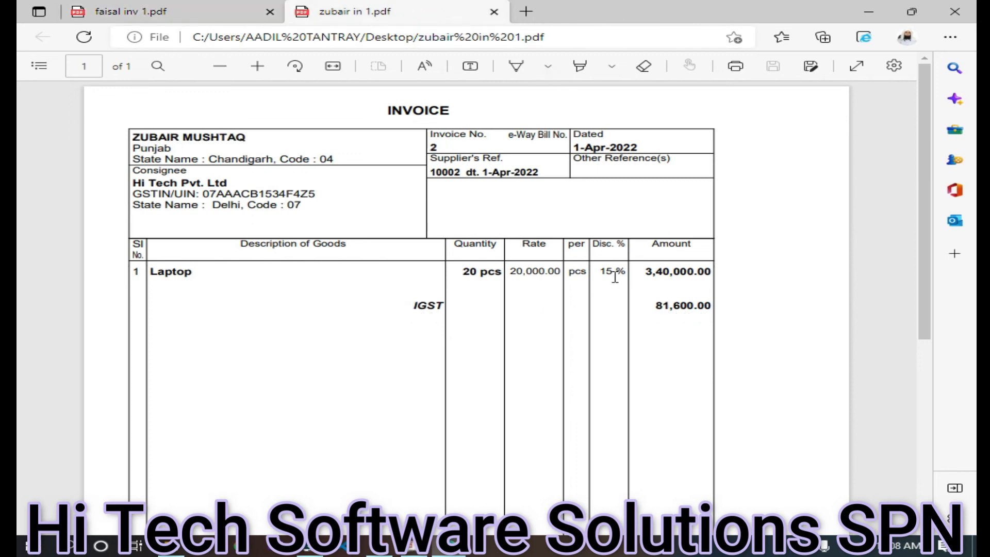
pyautogui.click(207, 13)
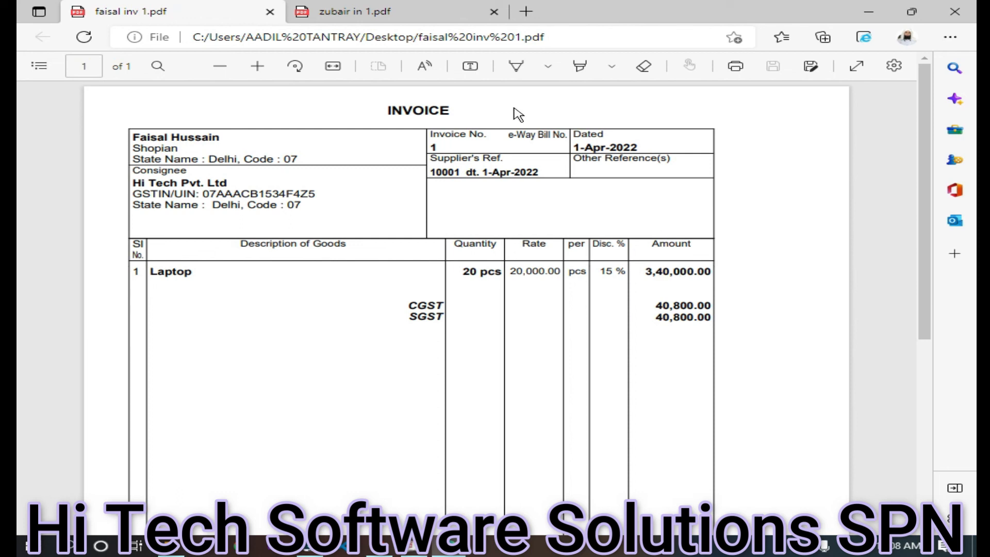
pyautogui.click(407, 15)
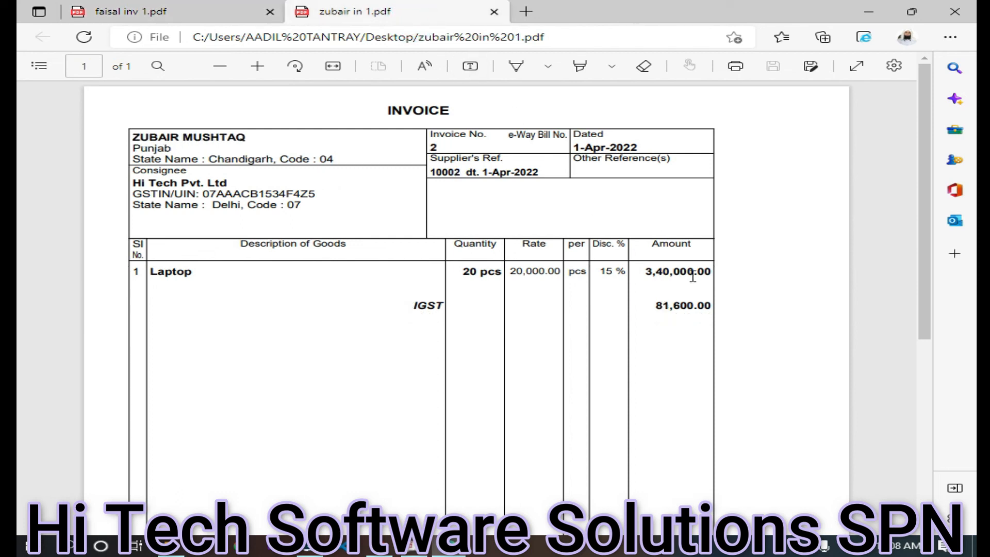
pyautogui.click(139, 11)
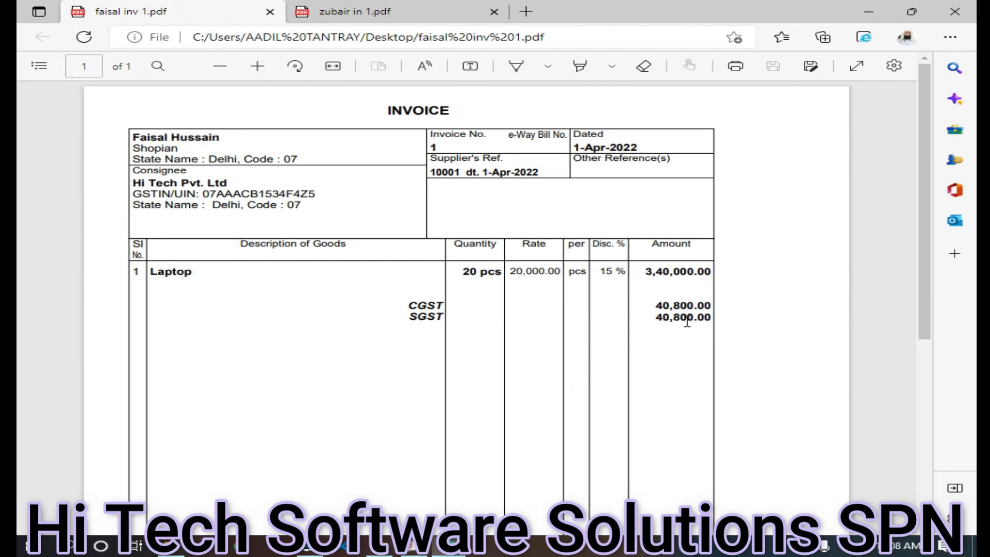
pyautogui.click(393, 13)
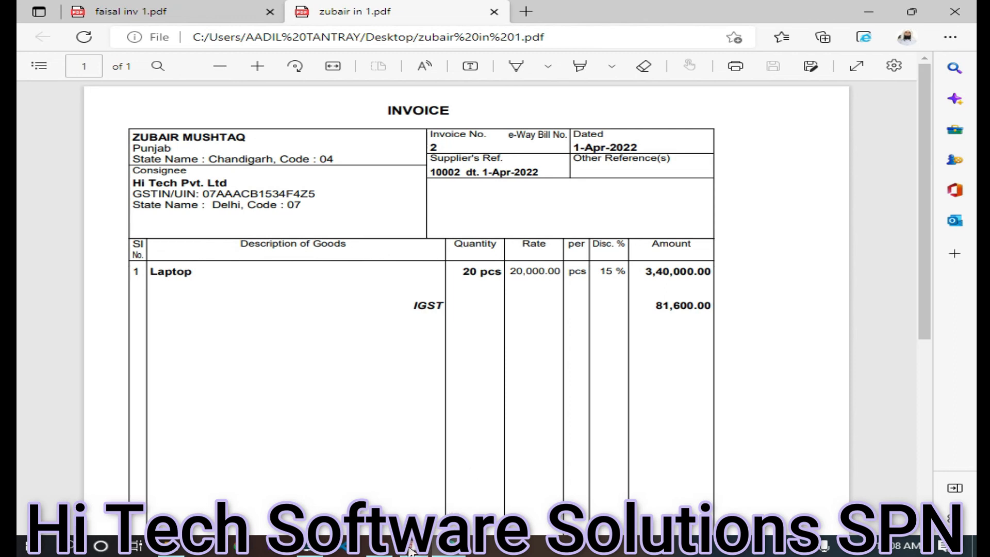
pyautogui.click(177, 17)
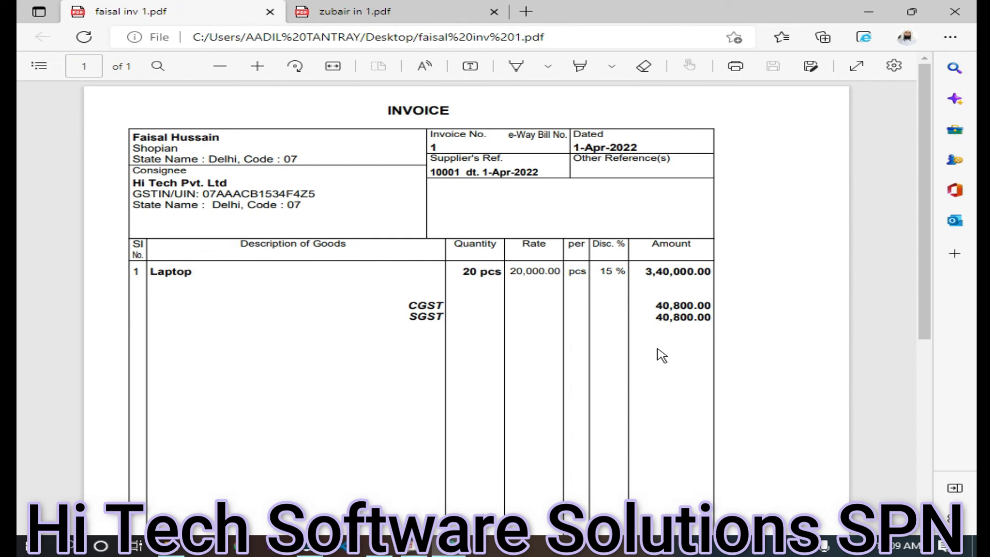
pyautogui.click(414, 545)
pyautogui.rightClick(414, 546)
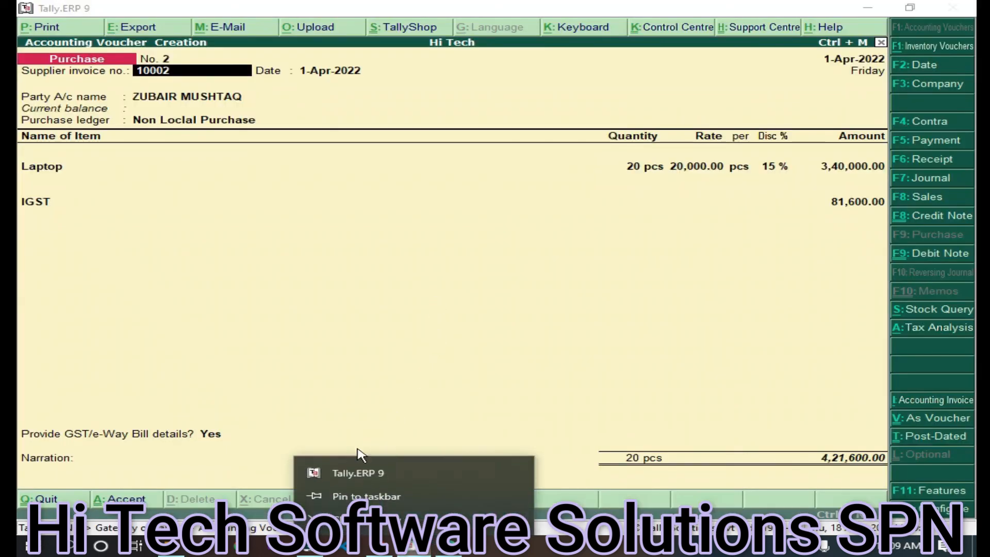
# Open Tally's calculator and check invoice No. 2's IGST of 81,600 in the PDF
pyautogui.click(513, 316)
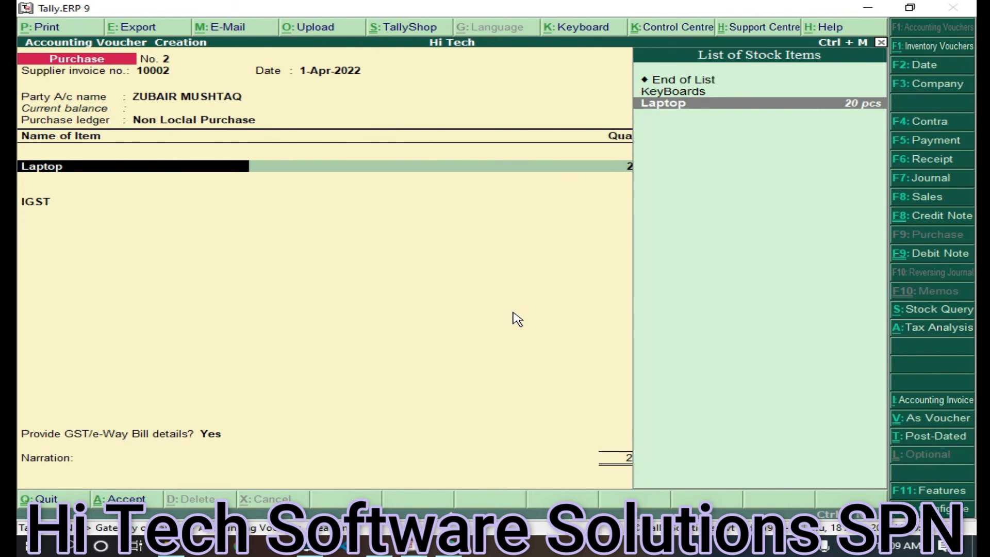
pyautogui.hotkey('ctrl', 'n')
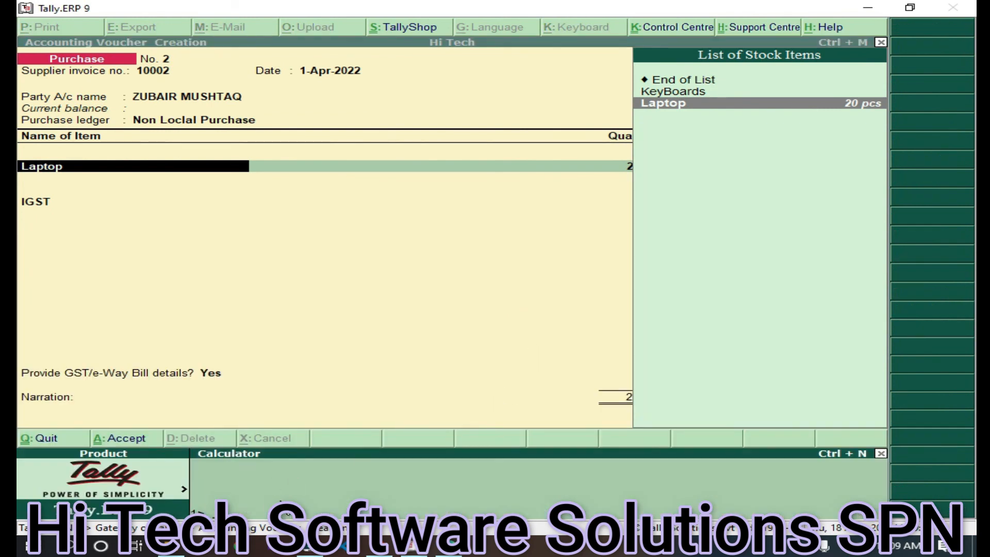
pyautogui.click(438, 546)
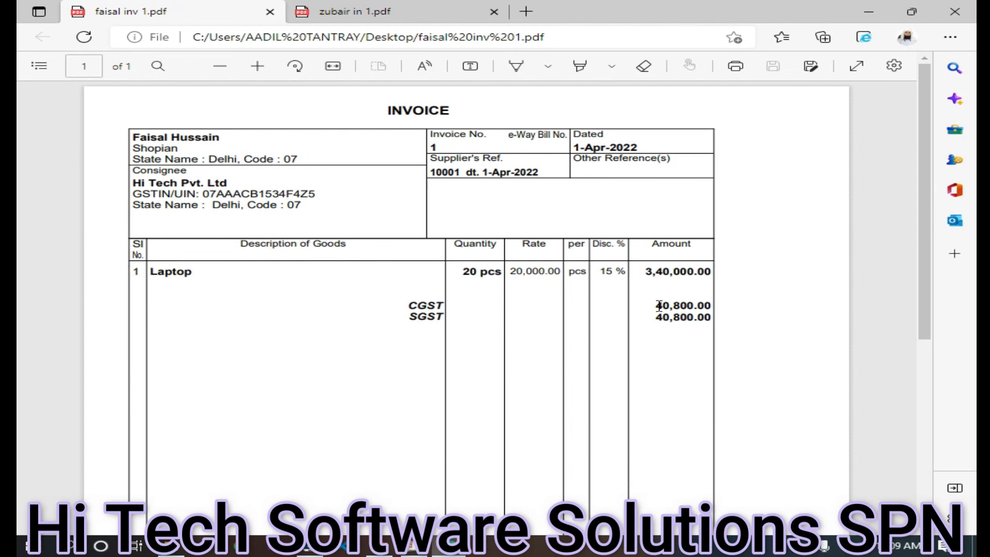
pyautogui.click(416, 547)
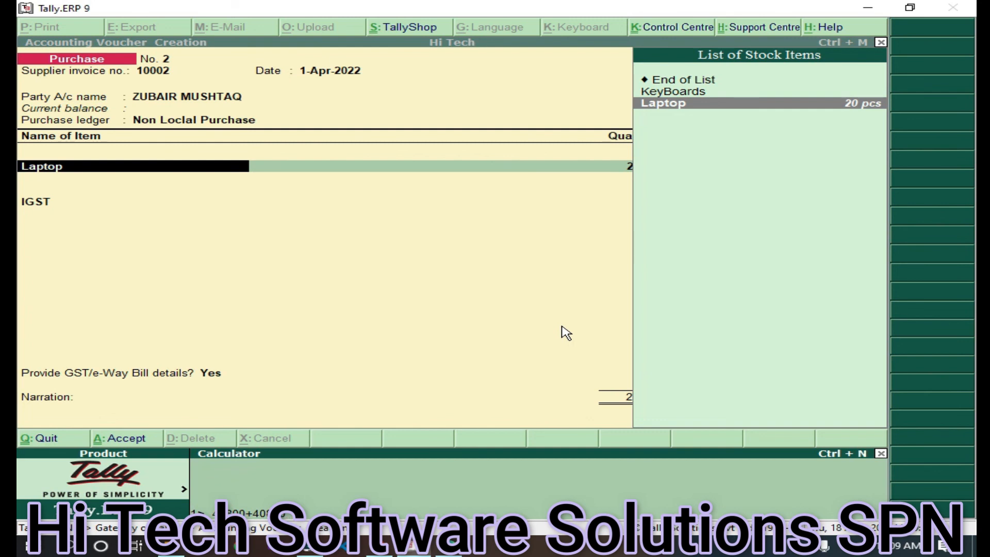
pyautogui.click(449, 549)
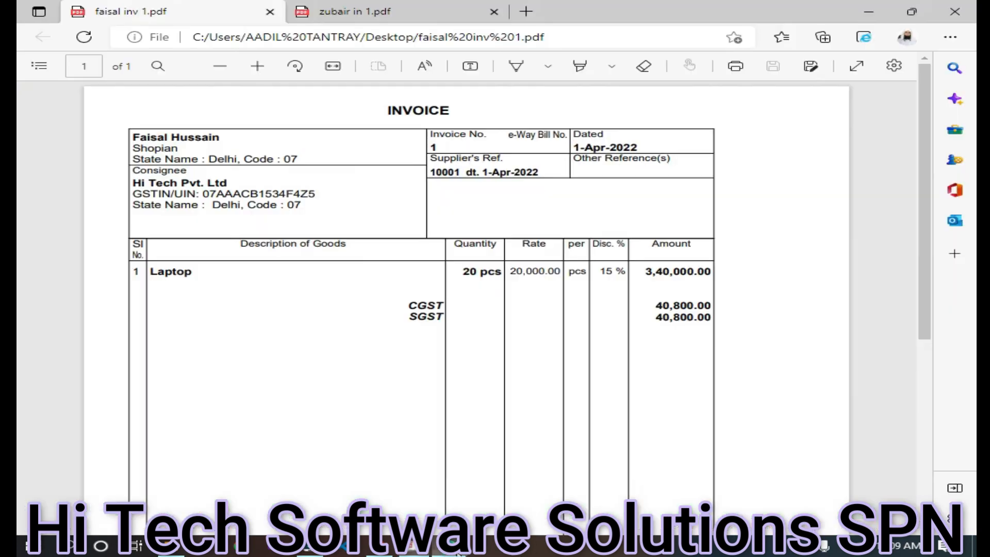
pyautogui.click(354, 14)
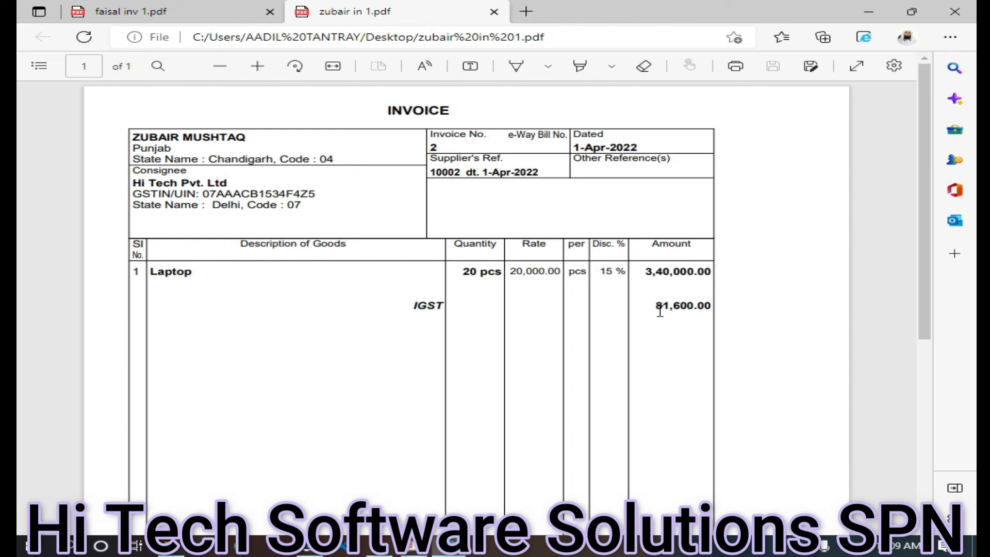
# Calculate 40800 + 40800 = 81,600 in the calculator and return to the invoice No. 2 PDF
pyautogui.click(412, 551)
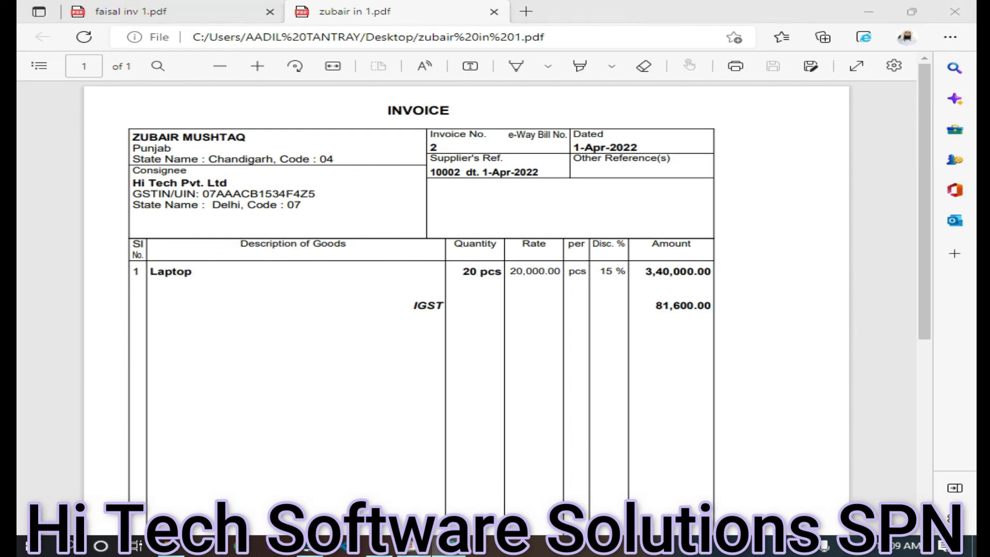
pyautogui.press('Return')
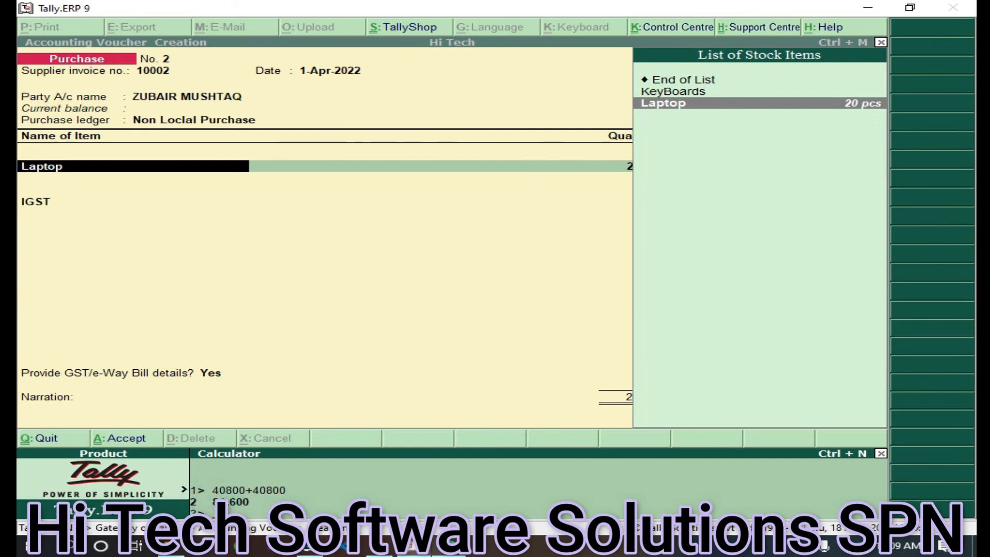
pyautogui.hotkey('alt', 'Tab')
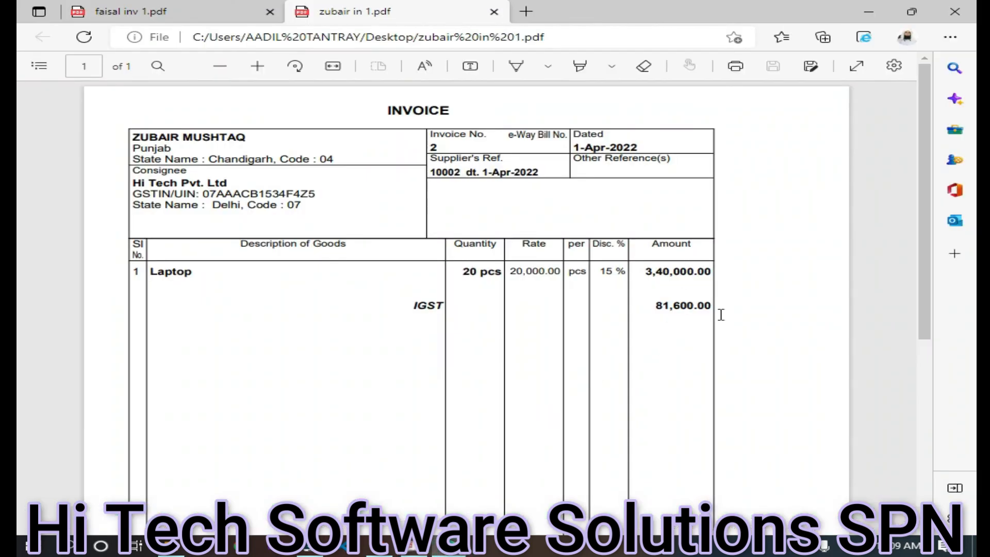
# Confirm invoice No. 2's 4,21,600.00 total, then close Edge to return to the Tally voucher
pyautogui.scroll(-5, 541, 418)
pyautogui.scroll(-1, 542, 418)
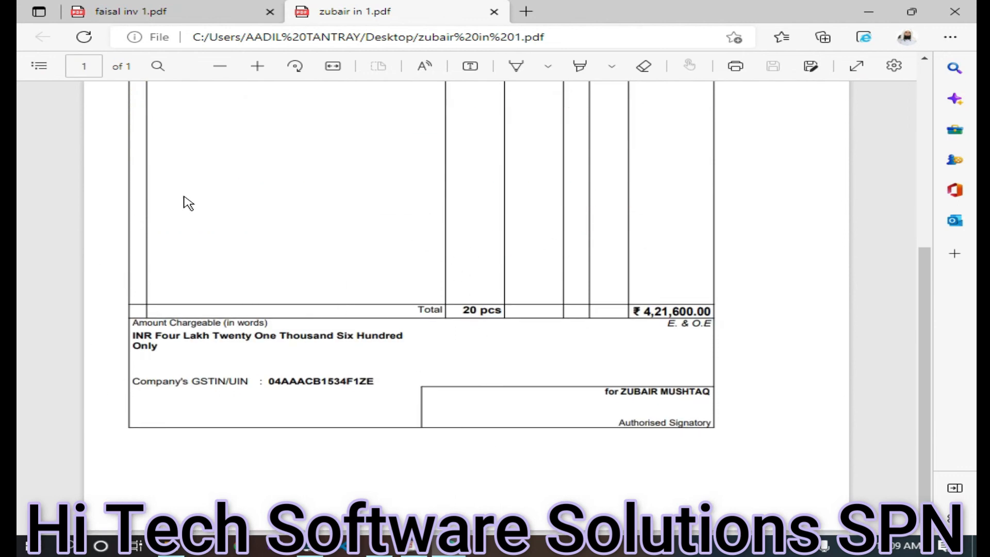
pyautogui.scroll(1, 542, 268)
pyautogui.scroll(5, 542, 270)
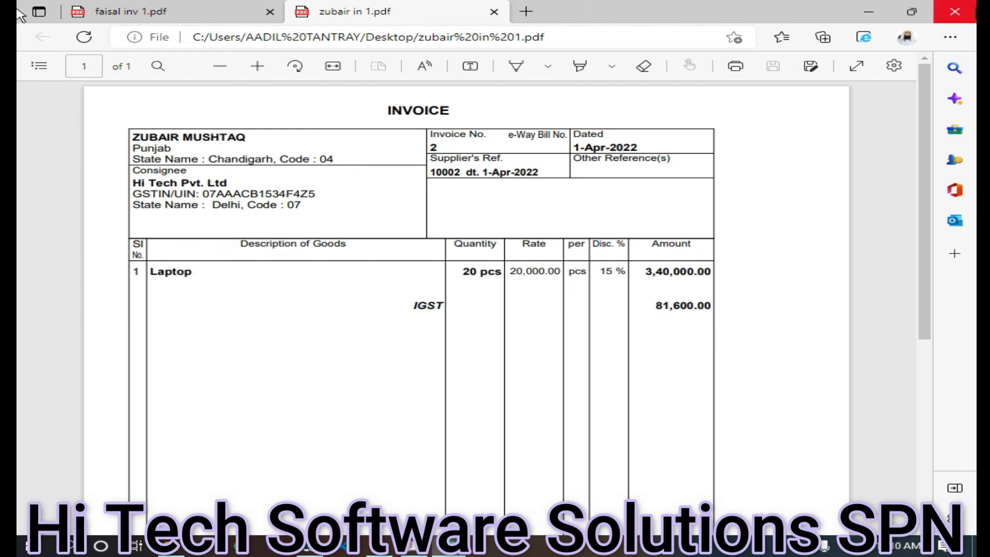
pyautogui.click(966, 10)
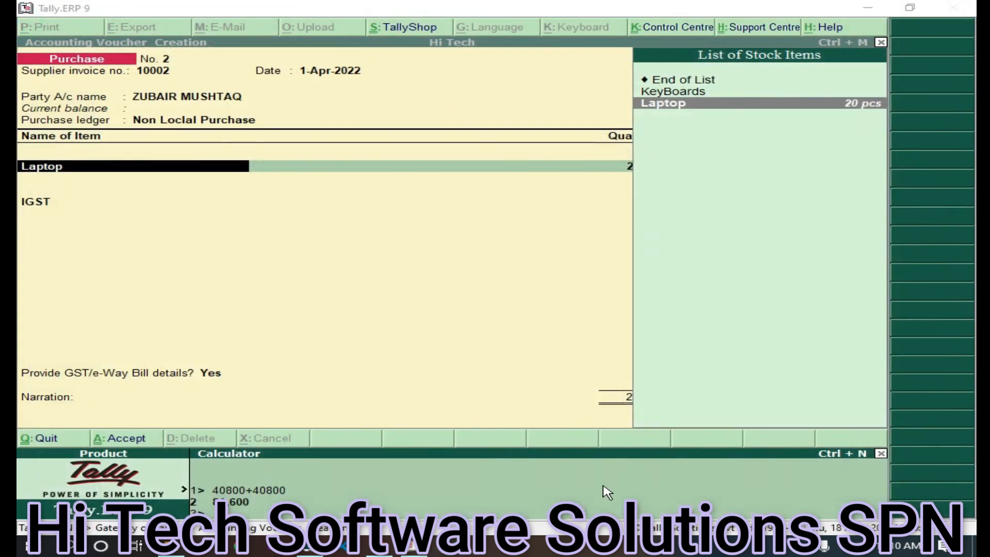
pyautogui.click(824, 546)
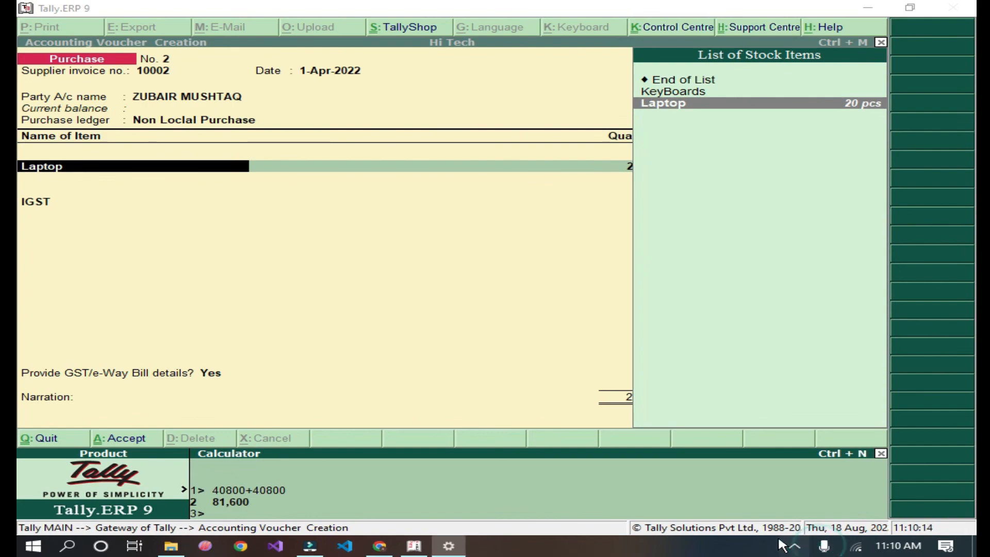